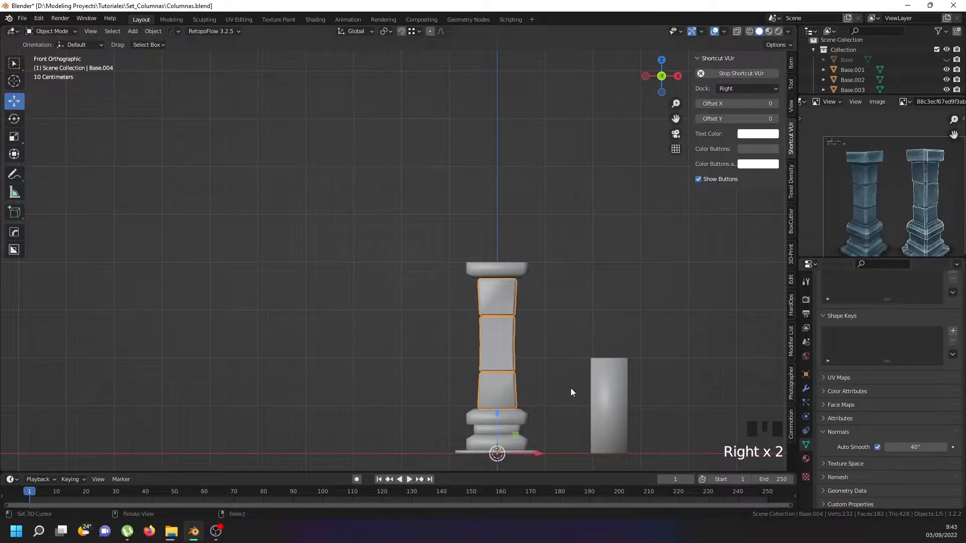
- Enable Auto Smooth on the reference block, and on the object forming the column's capital and base mouldings
{"action": "right_click", "coordinate": [596, 391]}
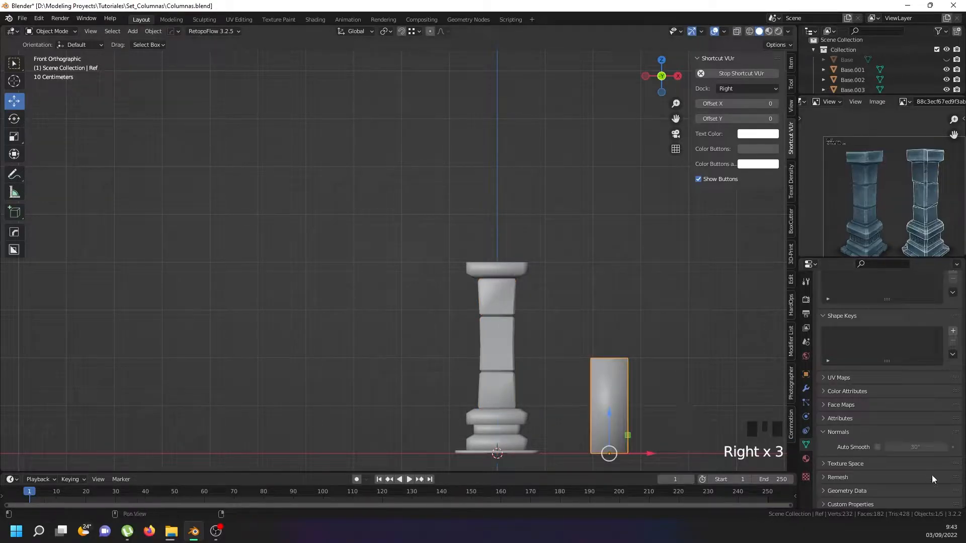
{"action": "left_click", "coordinate": [876, 447]}
{"action": "mouse_move", "coordinate": [608, 388]}
{"action": "middle_mouse_down", "text": "shift"}
{"action": "mouse_move", "coordinate": [596, 300]}
{"action": "mouse_move", "coordinate": [557, 363]}
{"action": "mouse_move", "coordinate": [553, 353]}
{"action": "middle_mouse_up", "text": "shift"}
{"action": "scroll", "coordinate": [503, 314], "scroll_direction": "up", "scroll_amount": 5}
{"action": "right_click", "coordinate": [502, 315]}
{"action": "mouse_move", "coordinate": [502, 316]}
{"action": "middle_mouse_down"}
{"action": "mouse_move", "coordinate": [542, 269]}
{"action": "mouse_move", "coordinate": [547, 283]}
{"action": "mouse_move", "coordinate": [520, 309]}
{"action": "middle_mouse_up"}
{"action": "scroll", "coordinate": [538, 297], "scroll_direction": "down", "scroll_amount": 4}
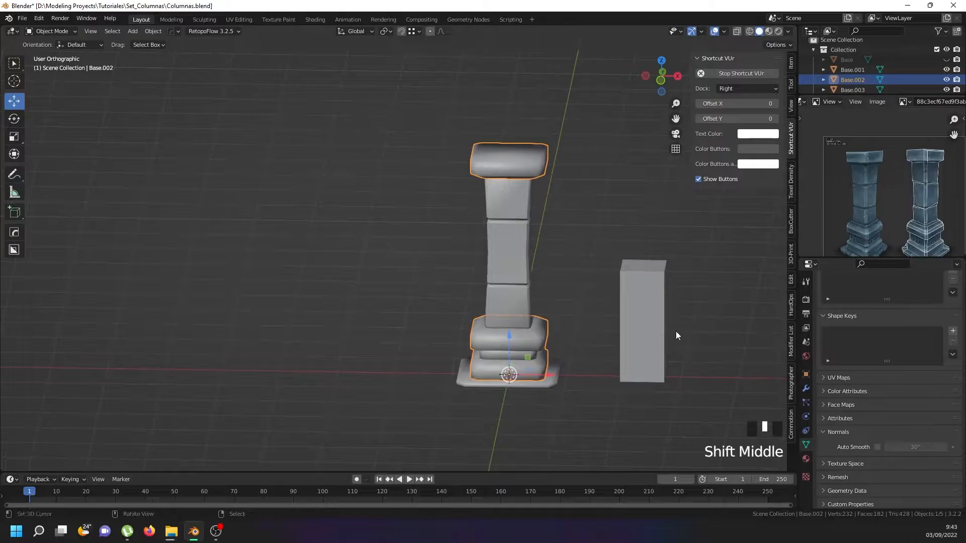
{"action": "left_click", "coordinate": [876, 447]}
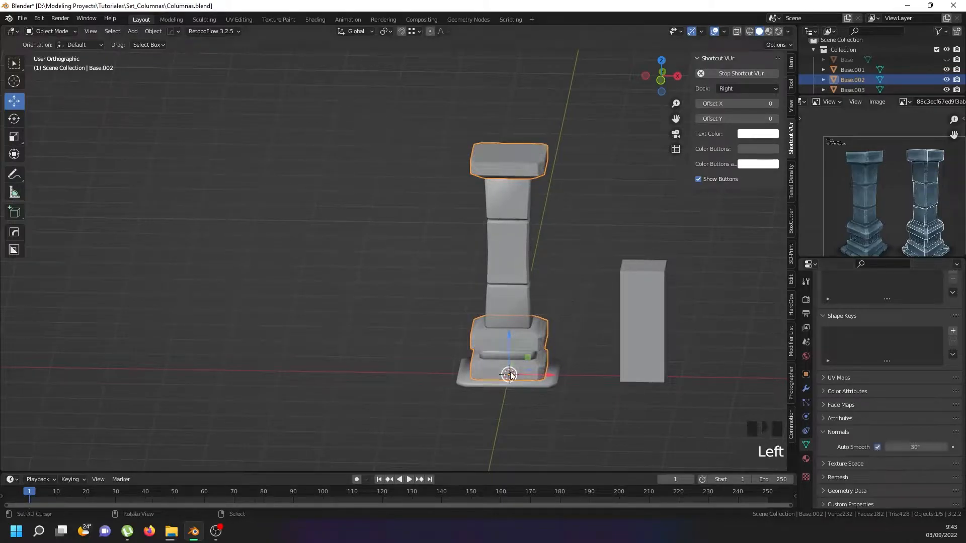
- Enable Auto Smooth on the recessed piece between the base mouldings and on the column's bottom slab
{"action": "right_click", "coordinate": [522, 357]}
{"action": "left_click", "coordinate": [868, 449]}
{"action": "right_click", "coordinate": [505, 312]}
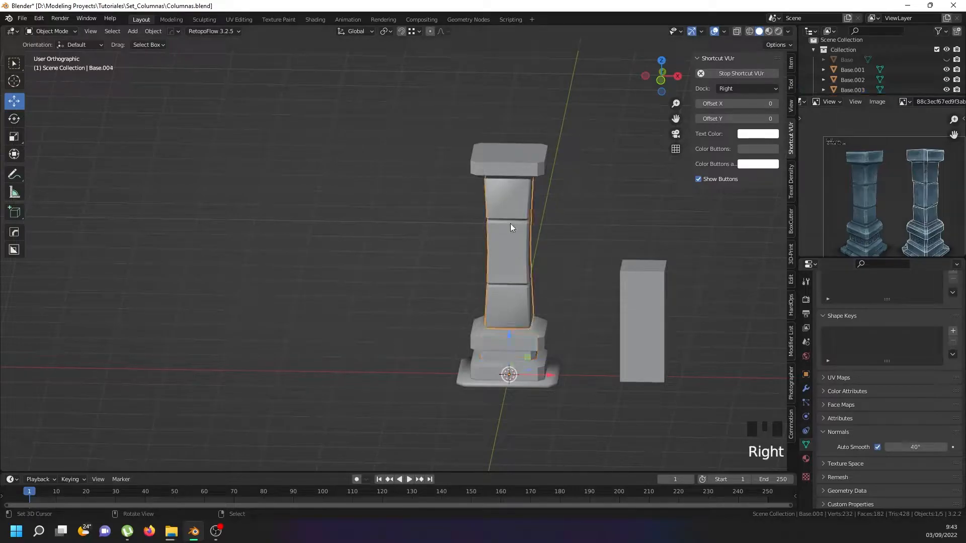
{"action": "right_click", "coordinate": [539, 386]}
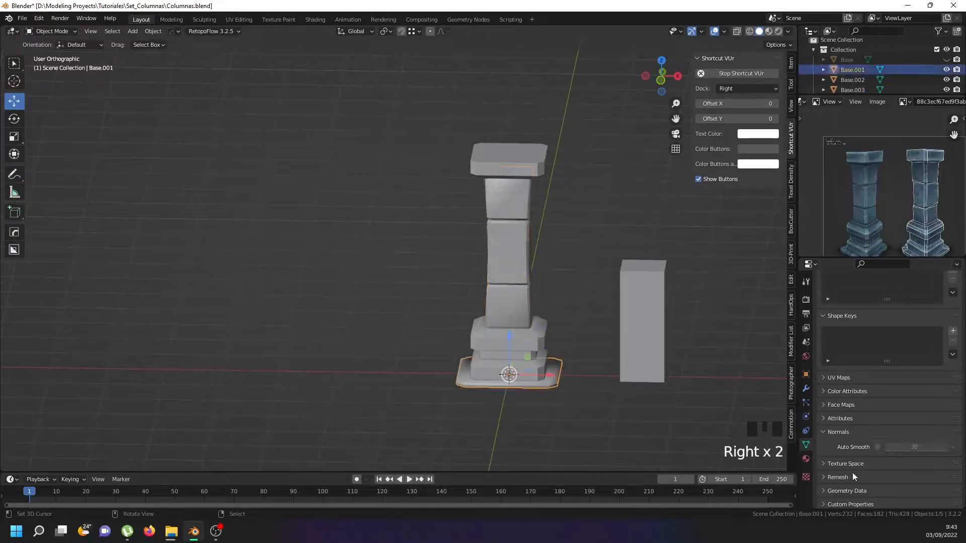
{"action": "left_click", "coordinate": [874, 448]}
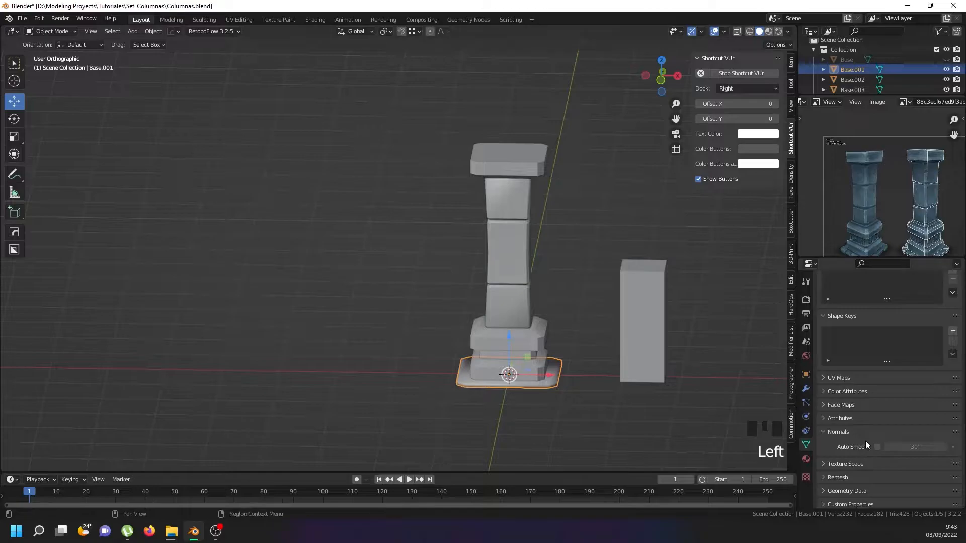
{"action": "left_click", "coordinate": [873, 445]}
{"action": "left_click", "coordinate": [877, 447]}
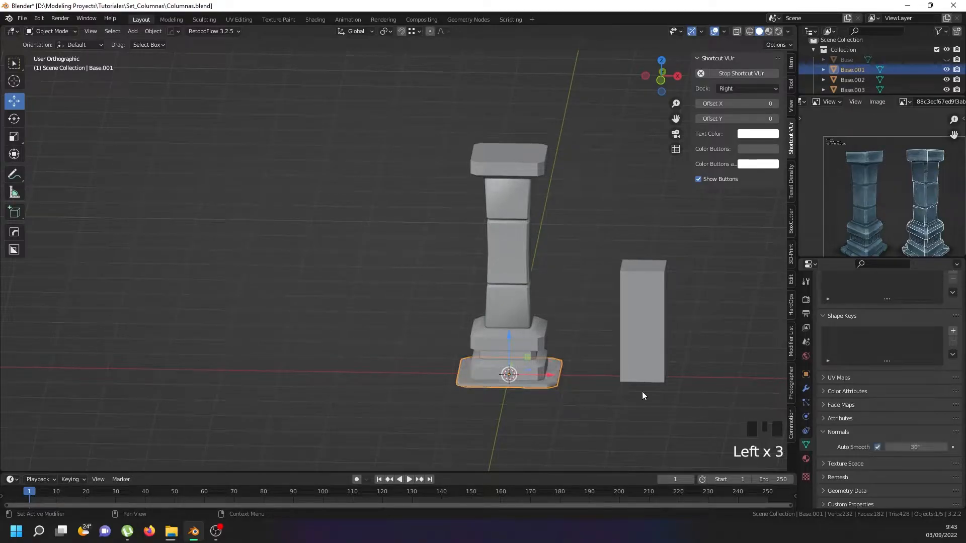
- Hide the reference block beside the column and save the file
{"action": "middle_click_drag", "start_coordinate": [526, 354], "coordinate": [510, 381]}
{"action": "scroll", "coordinate": [553, 374], "scroll_direction": "up", "scroll_amount": 2}
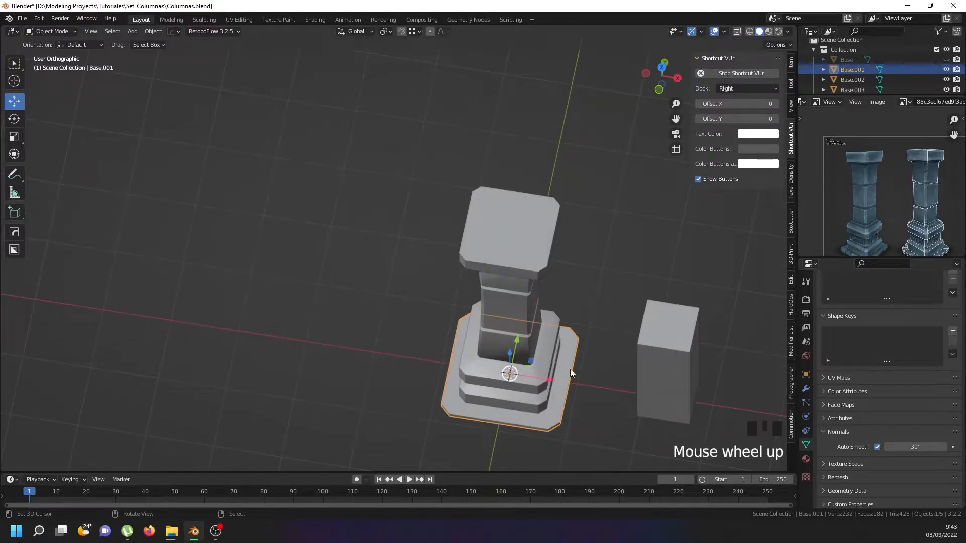
{"action": "right_click", "coordinate": [656, 364]}
{"action": "key", "text": "Delete"}
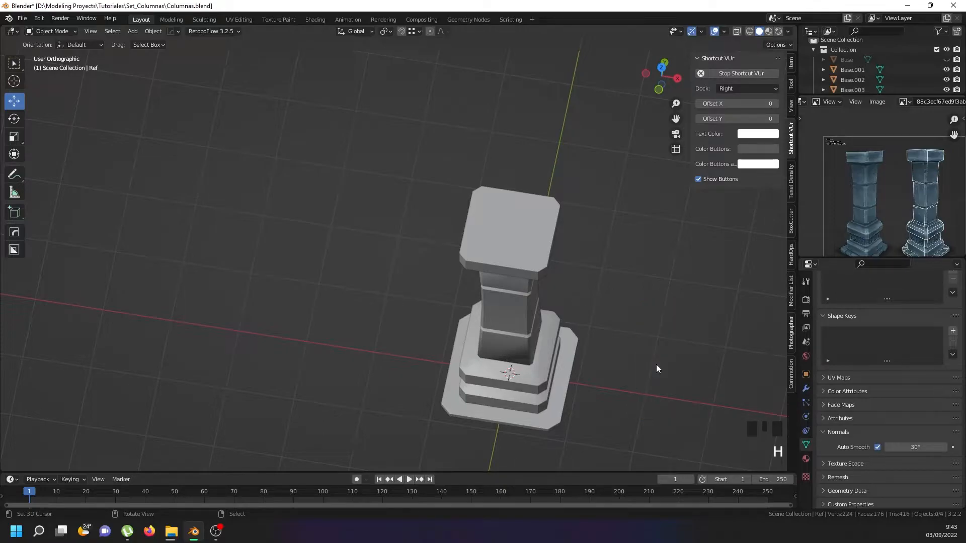
{"action": "key", "text": "ctrl+s"}
- Examine the column's shading and bevels on the shaft, capital and base from several angles
{"action": "scroll", "coordinate": [528, 367], "scroll_direction": "up", "scroll_amount": 3}
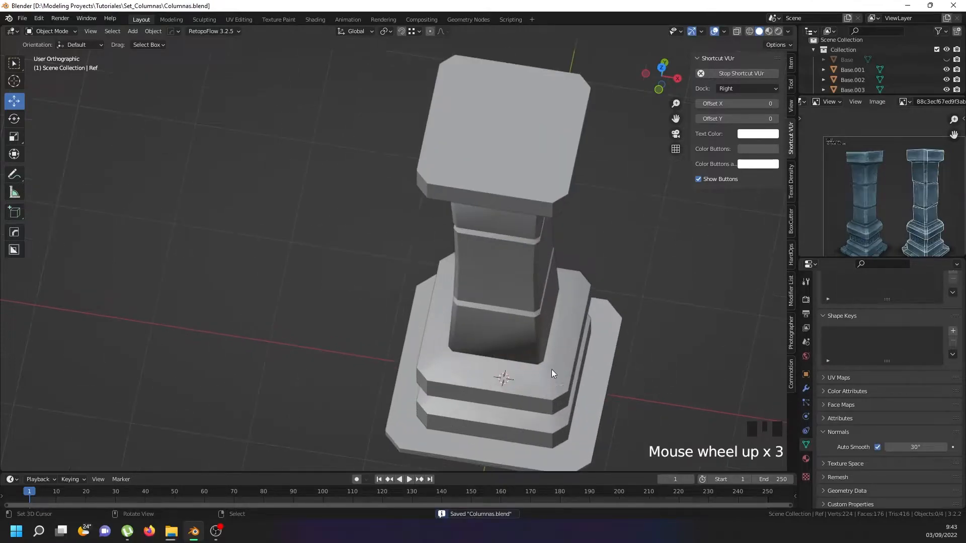
{"action": "middle_click_drag", "start_coordinate": [551, 378], "coordinate": [548, 334]}
{"action": "scroll", "coordinate": [547, 302], "scroll_direction": "down", "scroll_amount": 3}
{"action": "middle_click_drag", "start_coordinate": [547, 300], "coordinate": [510, 326], "text": "shift"}
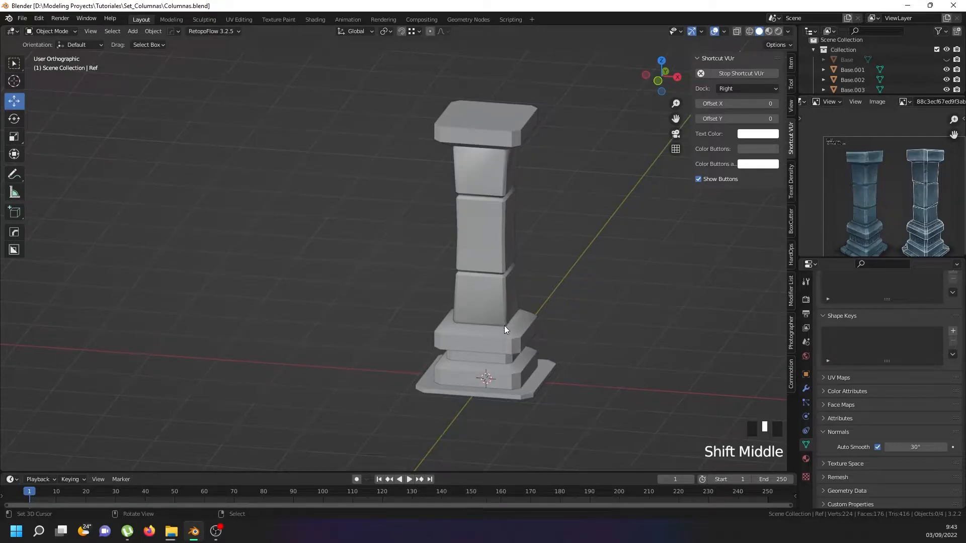
{"action": "middle_click_drag", "start_coordinate": [509, 318], "coordinate": [491, 365]}
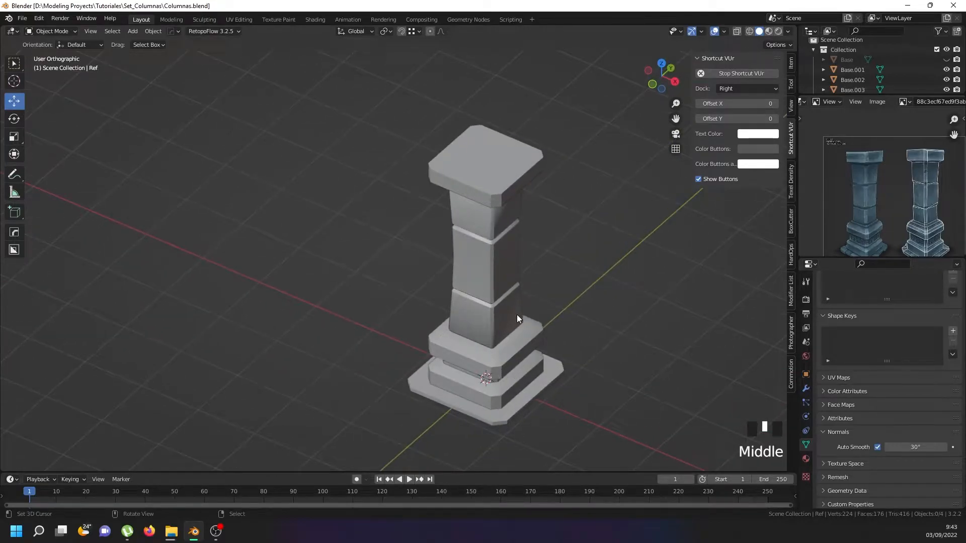
{"action": "scroll", "coordinate": [488, 331], "scroll_direction": "up", "scroll_amount": 6}
{"action": "scroll", "coordinate": [496, 355], "scroll_direction": "down", "scroll_amount": 2}
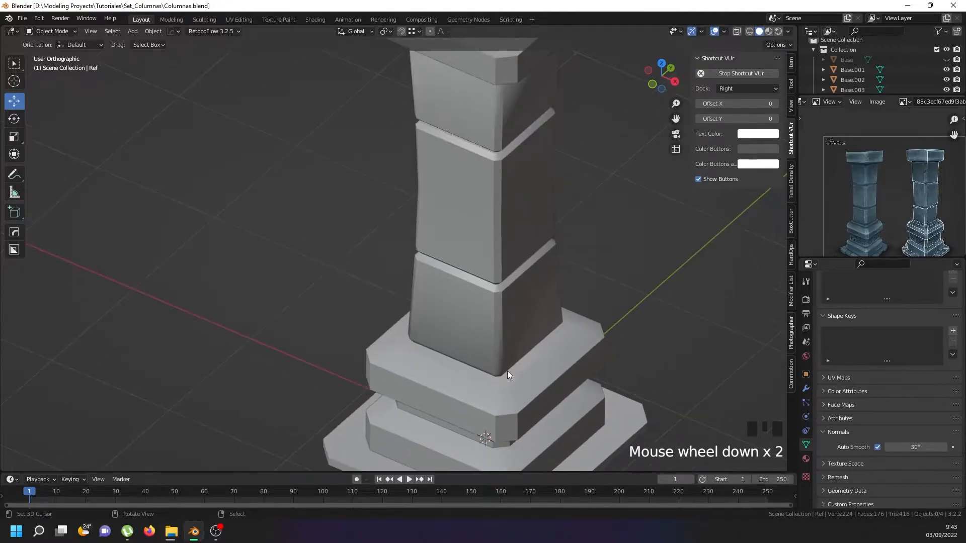
{"action": "middle_click_drag", "start_coordinate": [535, 330], "coordinate": [513, 303], "text": "shift"}
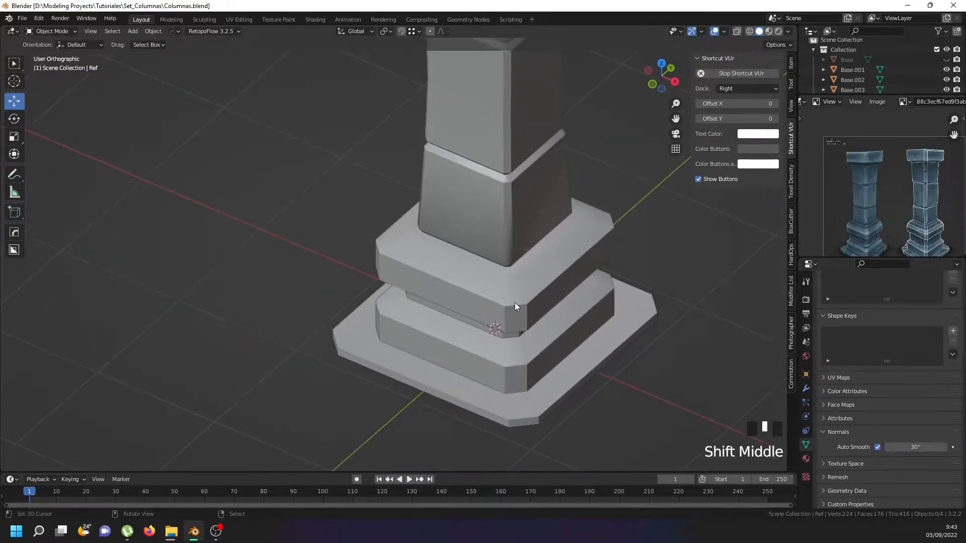
{"action": "scroll", "coordinate": [514, 304], "scroll_direction": "down", "scroll_amount": 4}
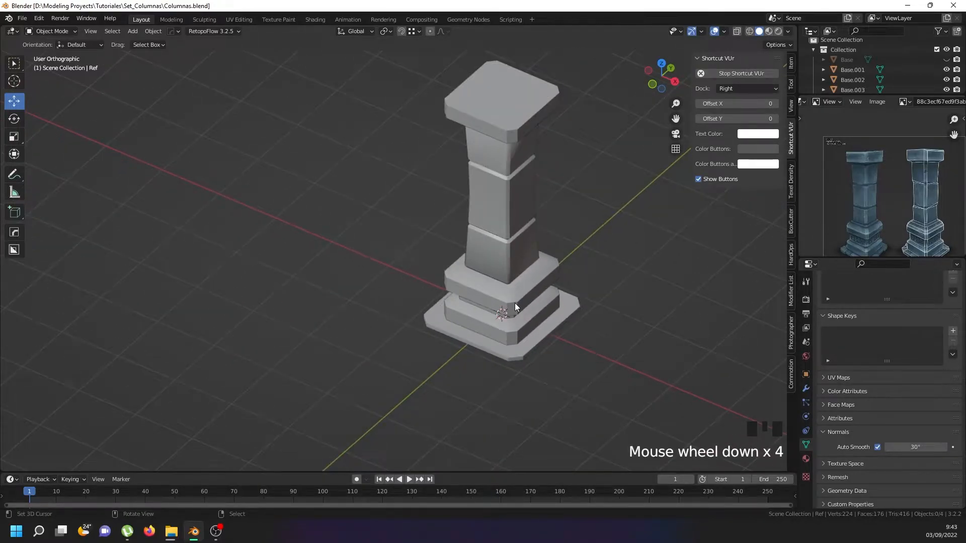
- Join all visible column parts into one object, with the shaft as the active object
{"action": "key", "text": "KP_1"}
{"action": "scroll", "coordinate": [503, 261], "scroll_direction": "down", "scroll_amount": 8}
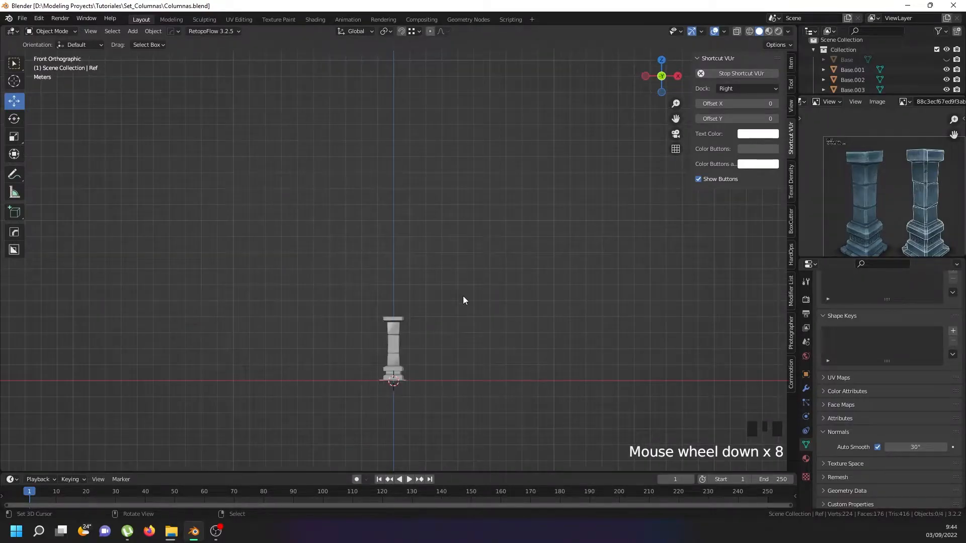
{"action": "key", "text": "shift+c"}
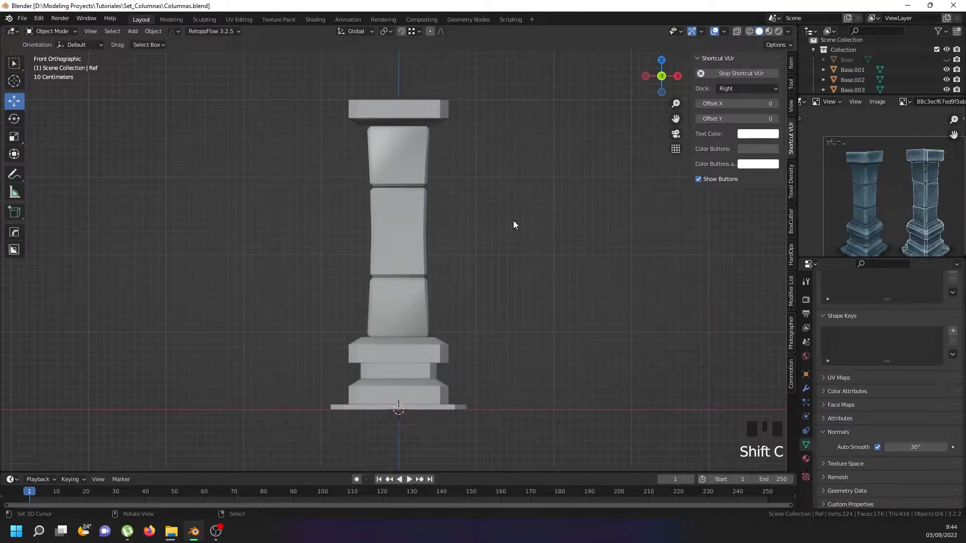
{"action": "right_click", "coordinate": [392, 329]}
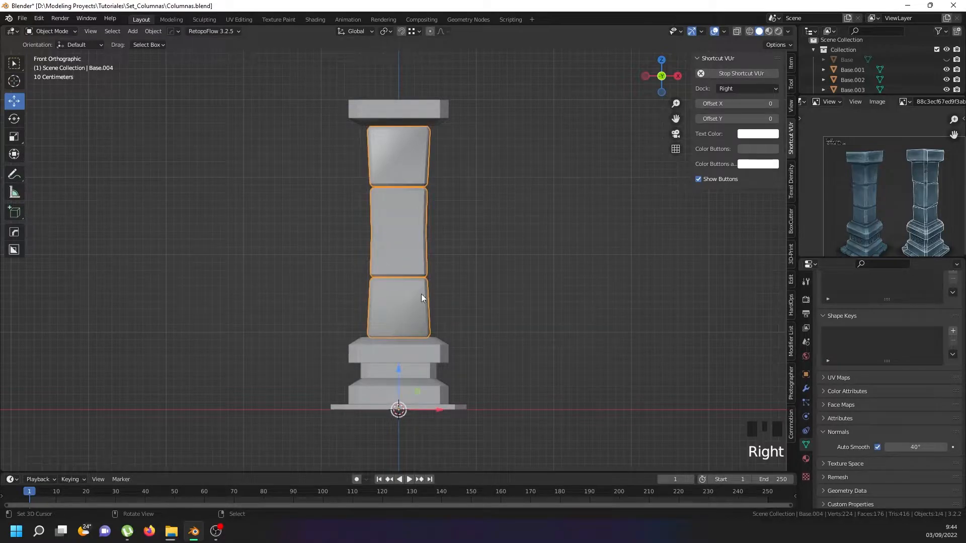
{"action": "key", "text": "a"}
{"action": "key", "text": "a"}
{"action": "key", "text": "a"}
{"action": "key", "text": "ctrl+j"}
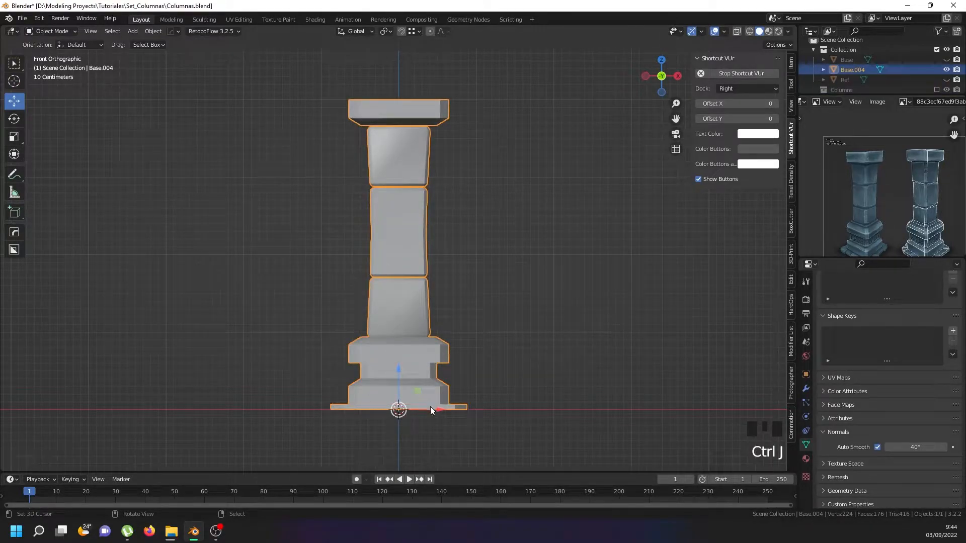
- Duplicate the joined column and place the copy beside the original along the positive X axis
{"action": "key", "text": "shift+d"}
{"action": "left_click", "coordinate": [570, 410]}
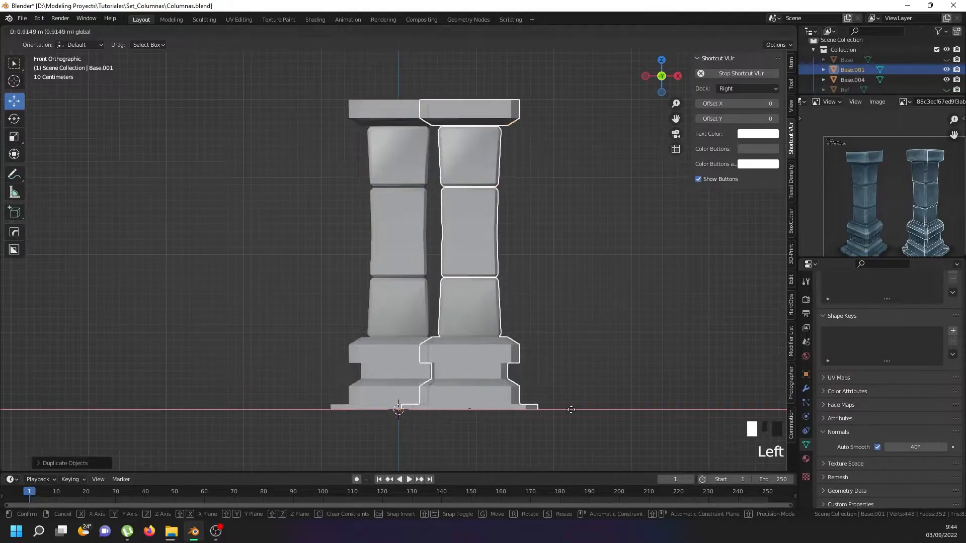
{"action": "left_click", "coordinate": [635, 409]}
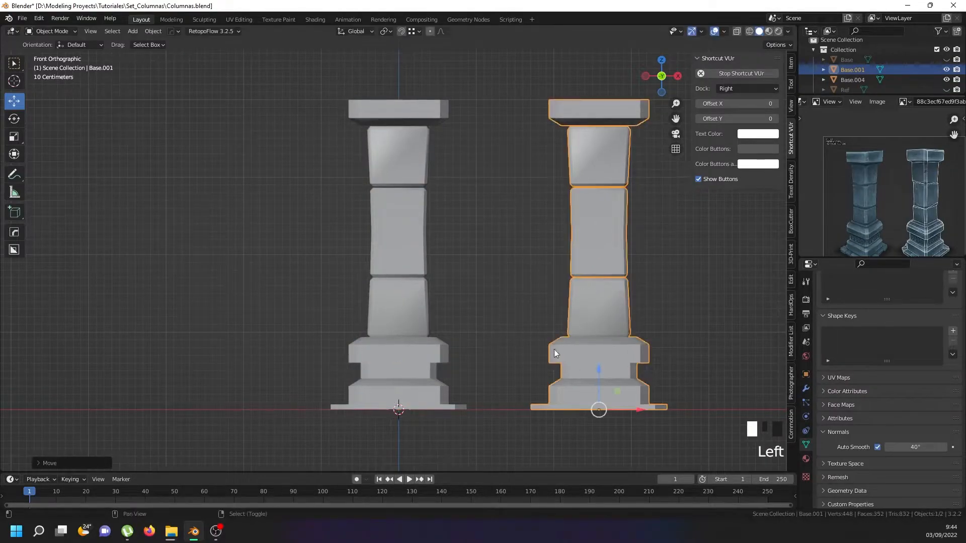
- Select the horizontal edge loop around the middle of the copied column's central shaft block and enable proportional editing
{"action": "middle_click_drag", "start_coordinate": [554, 349], "coordinate": [444, 352], "text": "shift"}
{"action": "key", "text": "Tab"}
{"action": "right_click", "coordinate": [450, 237]}
{"action": "right_click", "coordinate": [449, 235], "text": "alt+shift"}
{"action": "right_click", "coordinate": [450, 235], "text": "alt+shift"}
{"action": "right_click", "coordinate": [450, 235], "text": "alt+shift"}
{"action": "right_click", "coordinate": [450, 235], "text": "alt+shift"}
{"action": "right_click", "coordinate": [450, 235], "text": "alt+shift"}
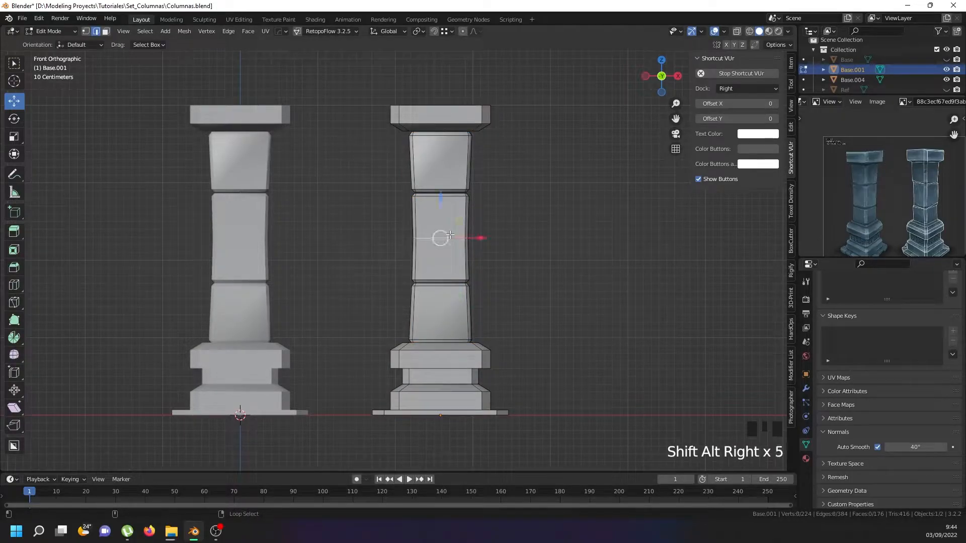
{"action": "key", "text": "o"}
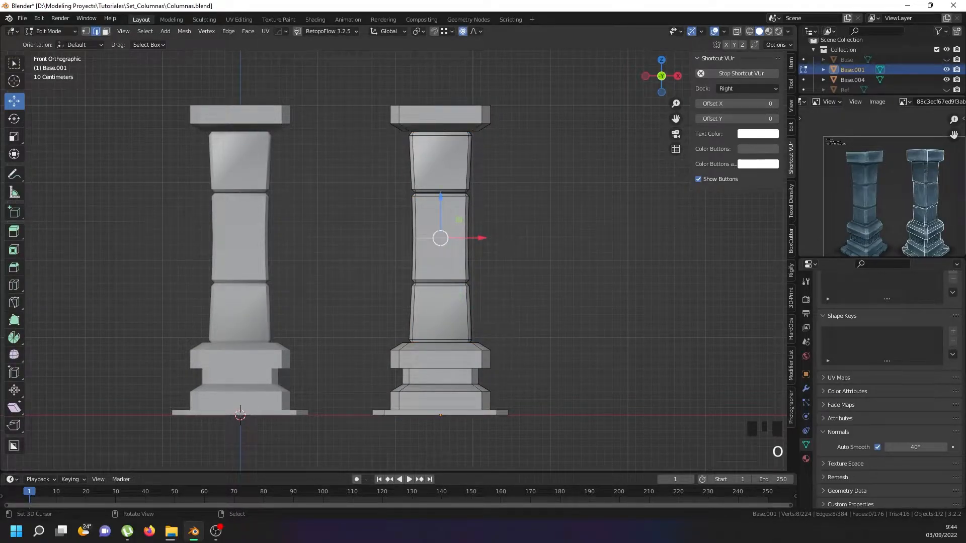
{"action": "key", "text": "s"}
{"action": "scroll", "coordinate": [535, 247], "scroll_direction": "up", "scroll_amount": 8}
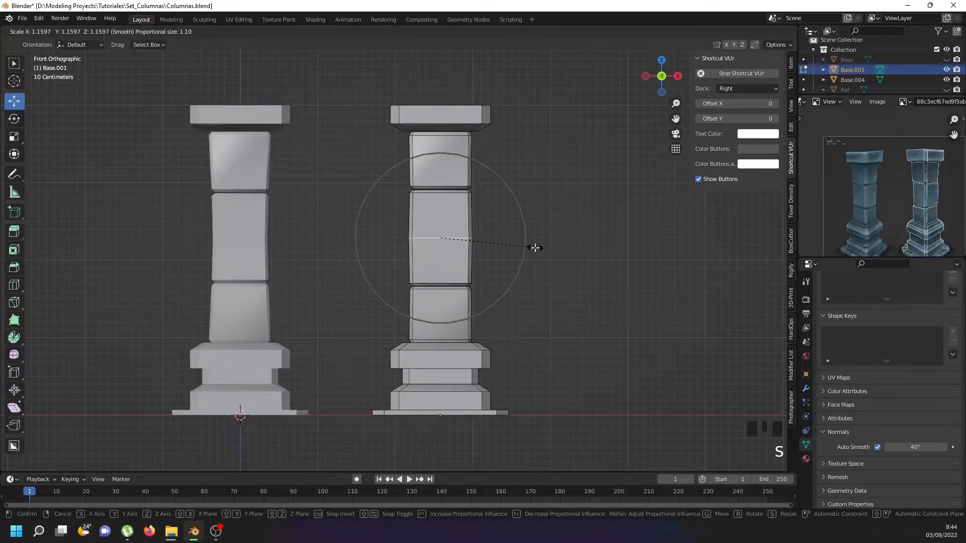
{"action": "left_click", "coordinate": [440, 191]}
- Separate the copied column's three shaft blocks from its capital and base into their own object
{"action": "right_click", "coordinate": [457, 181]}
{"action": "key", "text": "ctrl+l"}
{"action": "key", "text": "p"}
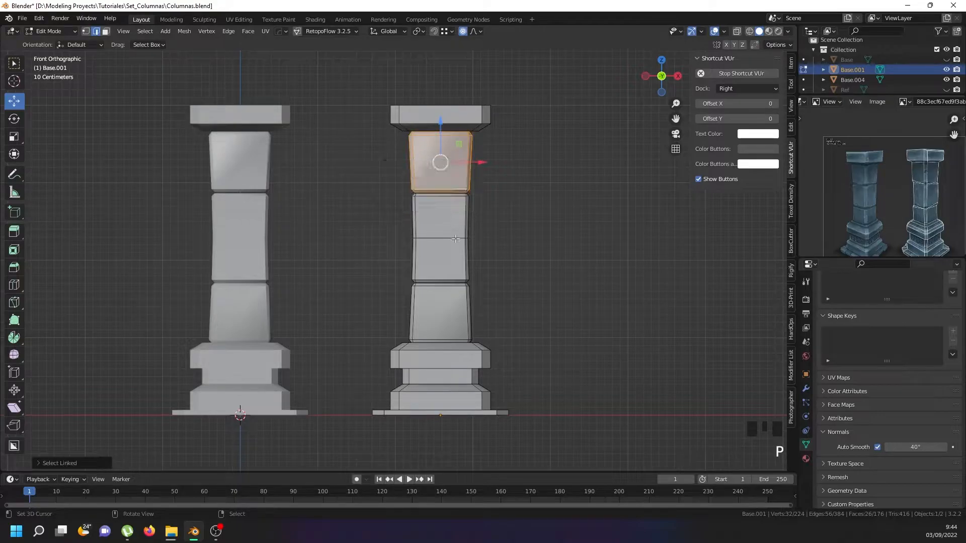
{"action": "key", "text": "l"}
{"action": "key", "text": "l"}
{"action": "key", "text": "p"}
{"action": "left_click", "coordinate": [469, 299]}
{"action": "key", "text": "Tab"}
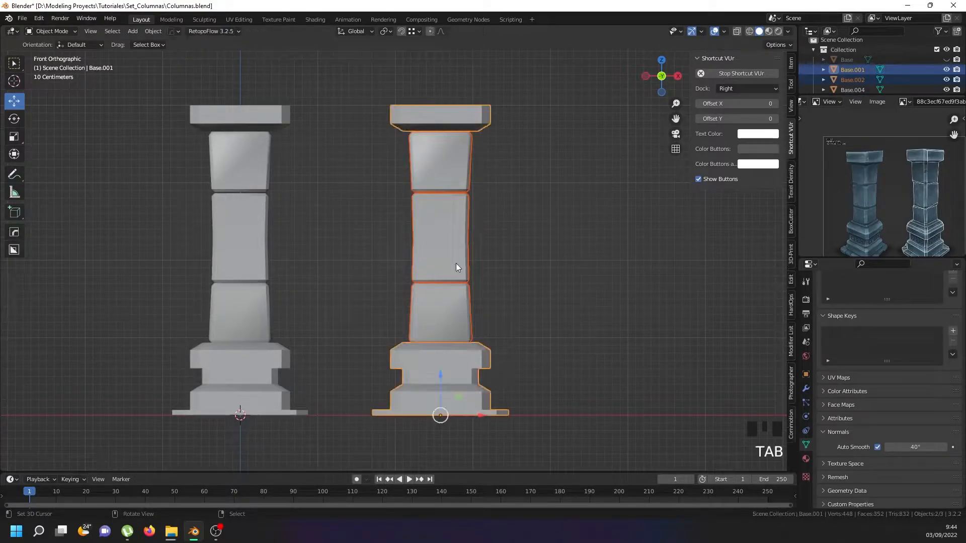
- Scale the separated shaft's middle edge loop by about 1.39 in X and Y only, with smooth proportional size 1.95, to bulge the shaft
{"action": "right_click", "coordinate": [456, 263]}
{"action": "key", "text": "Tab"}
{"action": "right_click", "coordinate": [452, 239]}
{"action": "right_click", "coordinate": [452, 239], "text": "alt+shift"}
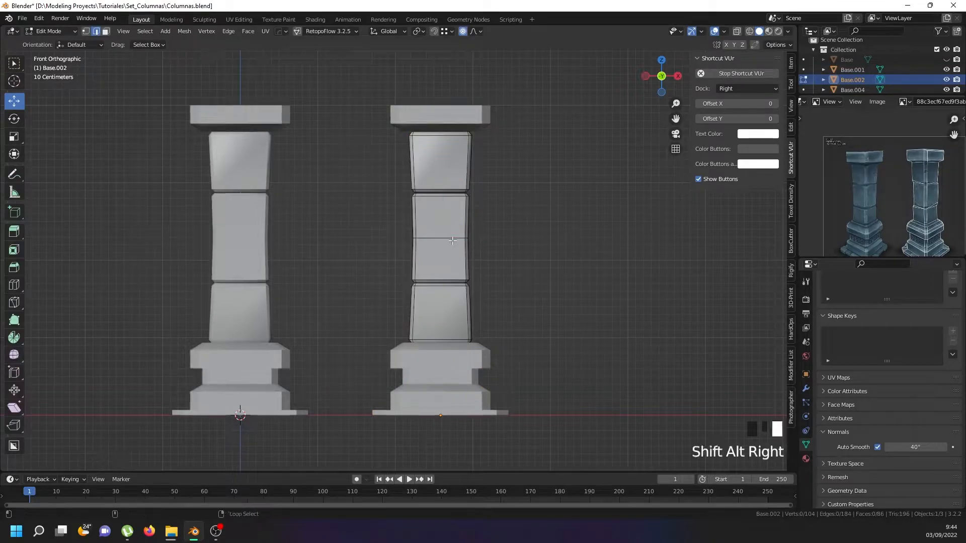
{"action": "right_click", "coordinate": [453, 240], "text": "alt+shift"}
{"action": "right_click", "coordinate": [452, 240], "text": "alt+shift"}
{"action": "key", "text": "s"}
{"action": "key", "text": "shift+z"}
{"action": "scroll", "coordinate": [546, 251], "scroll_direction": "down", "scroll_amount": 6}
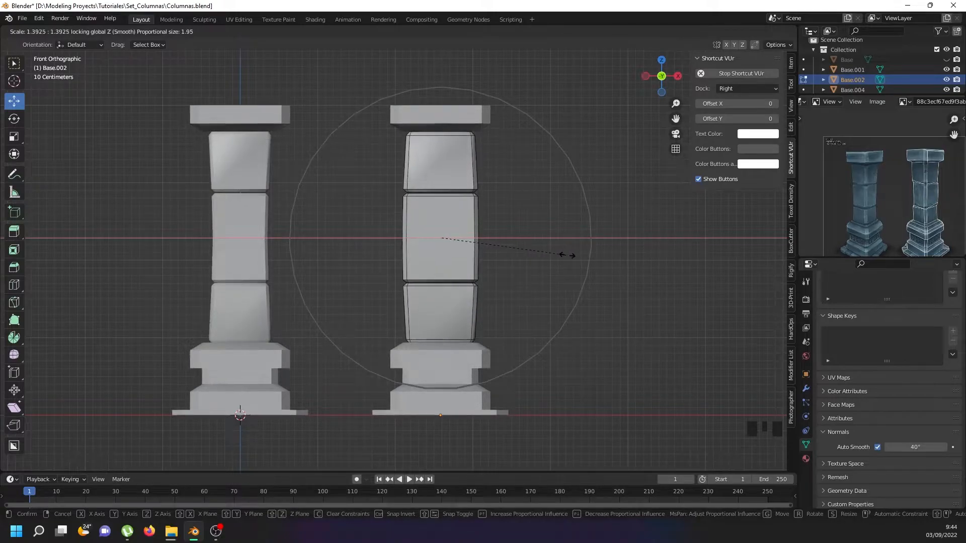
{"action": "left_click", "coordinate": [563, 254]}
{"action": "key", "text": "Tab"}
- Join the bulged shaft with the copied column's capital and base into a single object
{"action": "middle_click_drag", "start_coordinate": [548, 253], "coordinate": [470, 295]}
{"action": "key", "text": "a"}
{"action": "key", "text": "a"}
{"action": "scroll", "coordinate": [367, 224], "scroll_direction": "down", "scroll_amount": 3}
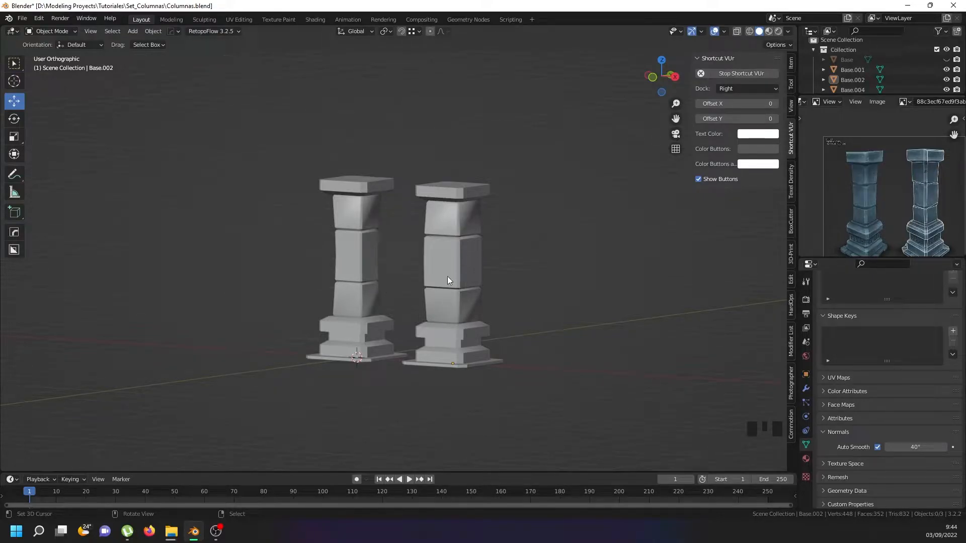
{"action": "key", "text": "KP_1"}
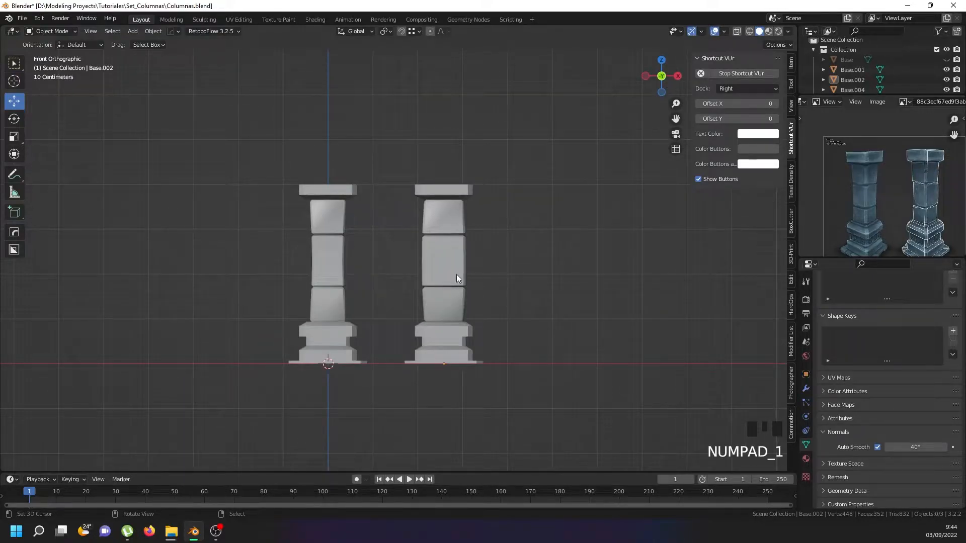
{"action": "right_click", "coordinate": [457, 274]}
{"action": "middle_click_drag", "start_coordinate": [455, 284], "coordinate": [370, 343], "text": "shift"}
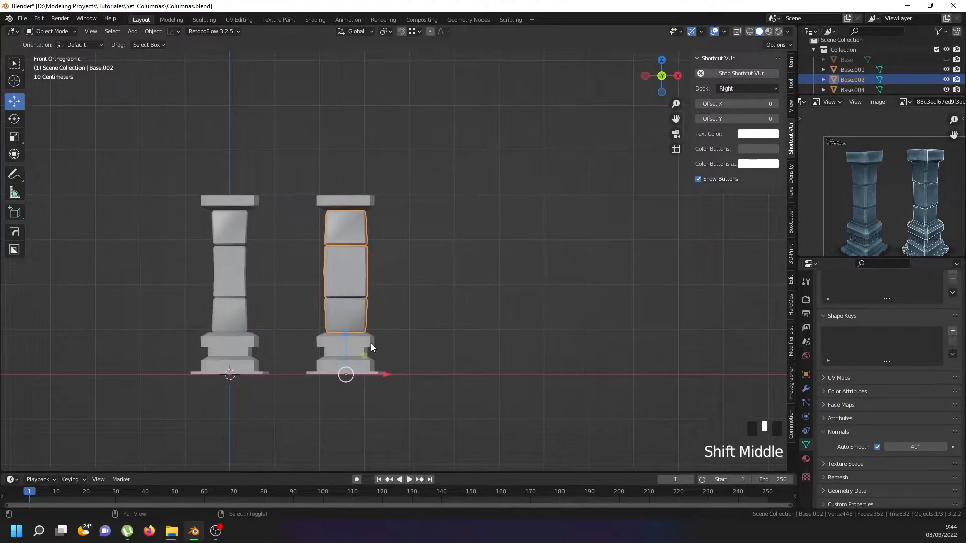
{"action": "right_click", "coordinate": [370, 343], "text": "shift"}
{"action": "key", "text": "ctrl+j"}
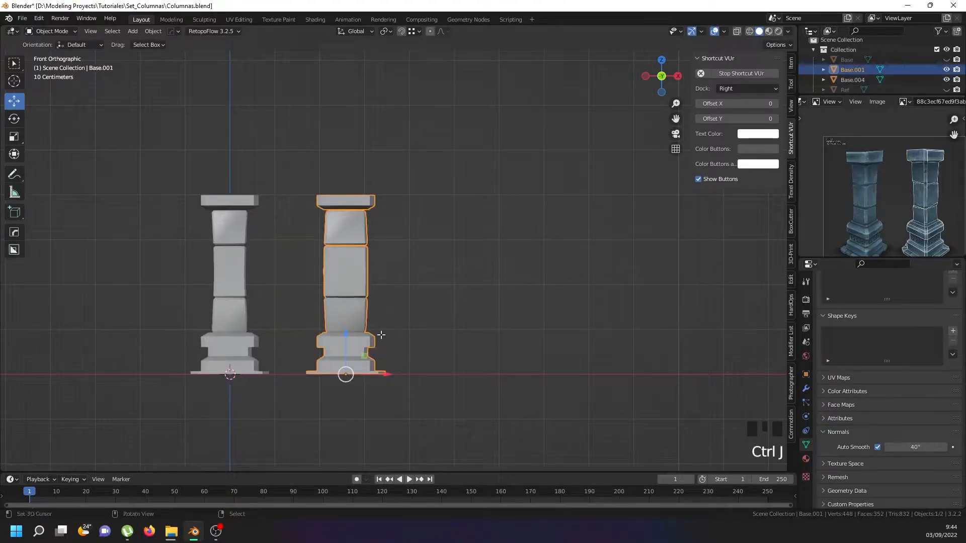
{"action": "key", "text": "Tab"}
{"action": "key", "text": "a"}
{"action": "key", "text": "a"}
{"action": "key", "text": "a"}
{"action": "key", "text": "Tab"}
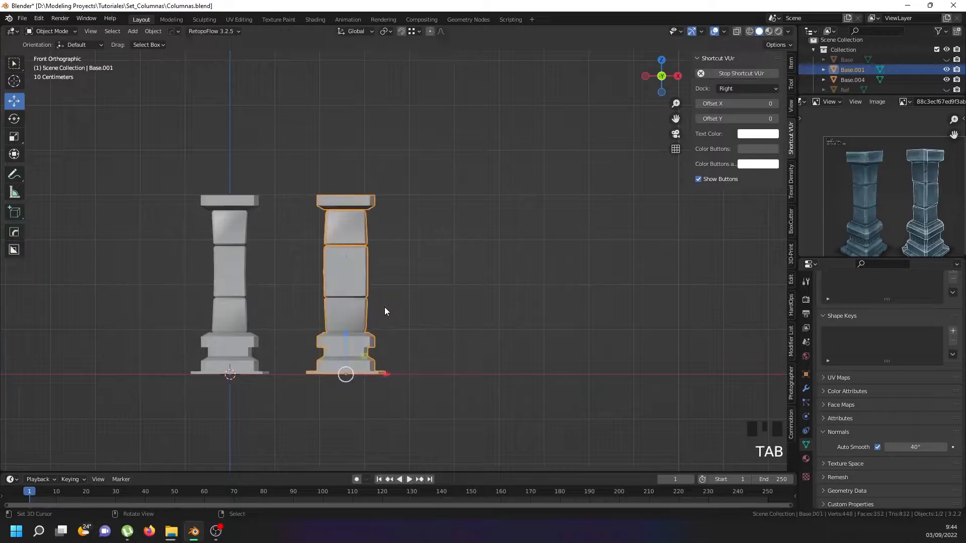
- Duplicate the bulged column and move the copy about 2.5 m along the positive X axis
{"action": "key", "text": "shift+d"}
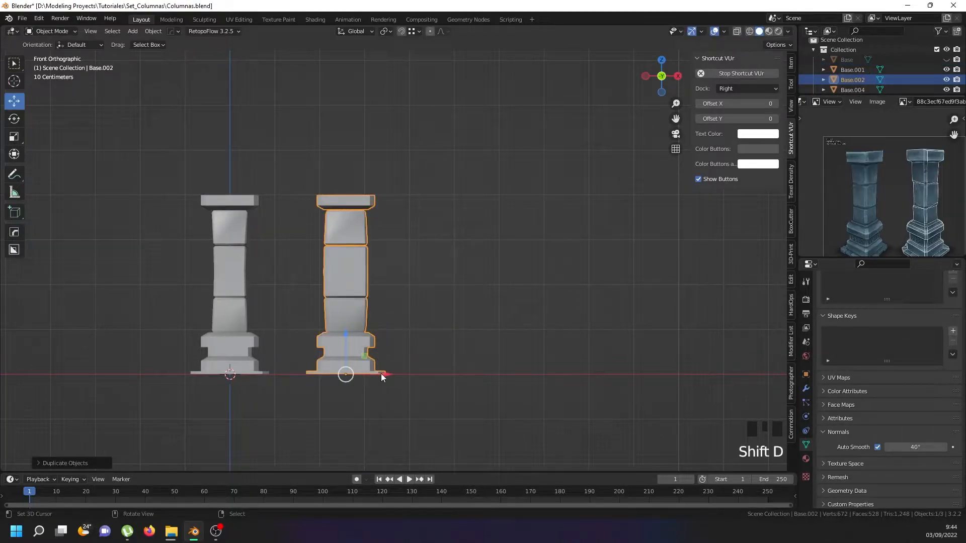
{"action": "left_click", "coordinate": [455, 367]}
{"action": "left_click", "coordinate": [493, 366]}
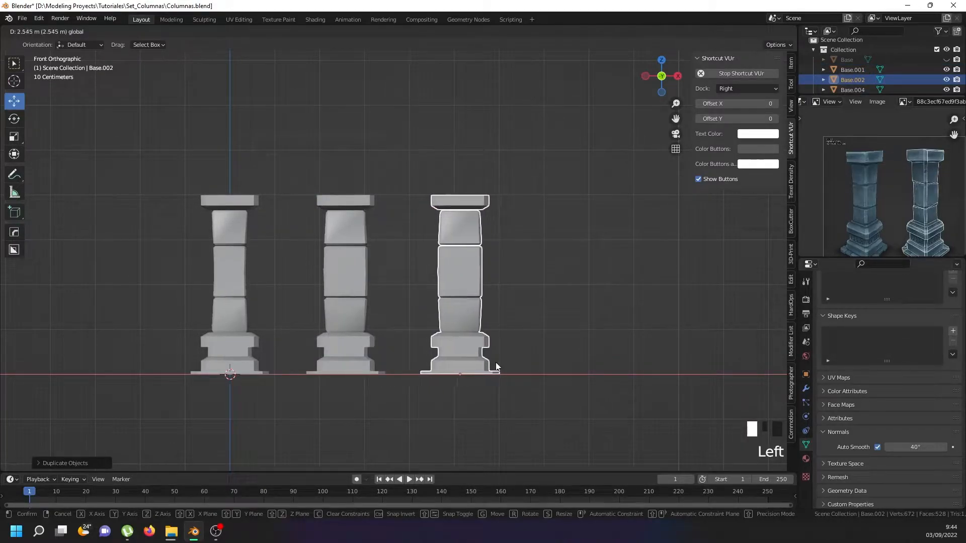
- Delete the capital and the uppermost shaft block from the third column
{"action": "key", "text": "Tab"}
{"action": "right_click", "coordinate": [475, 235]}
{"action": "middle_click_drag", "start_coordinate": [478, 233], "coordinate": [395, 238], "text": "shift"}
{"action": "scroll", "coordinate": [396, 238], "scroll_direction": "up", "scroll_amount": 2}
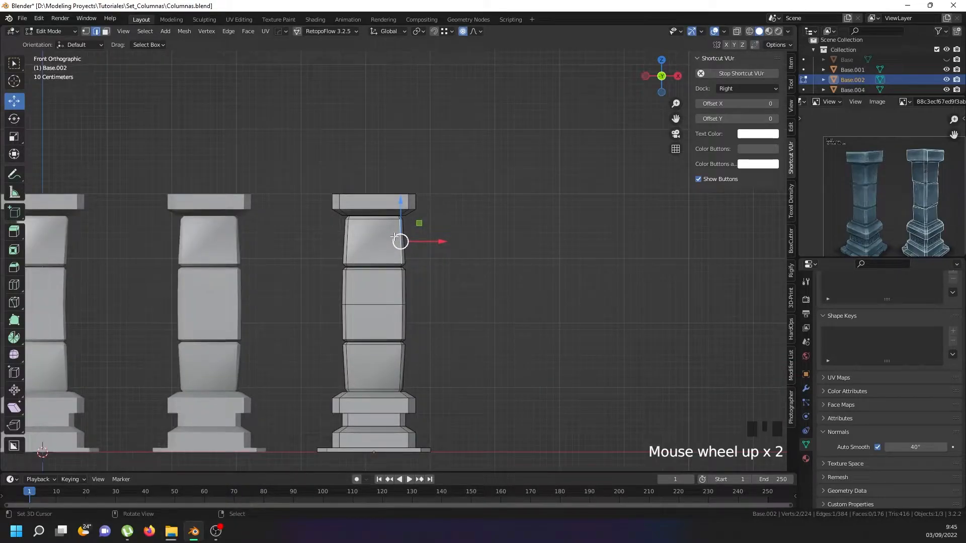
{"action": "key", "text": "l"}
{"action": "key", "text": "l"}
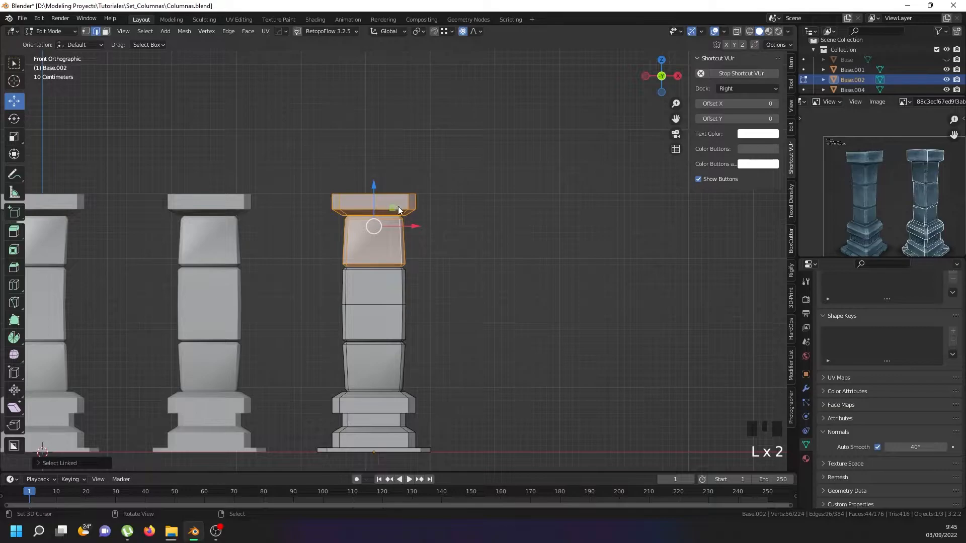
{"action": "key", "text": "x"}
{"action": "left_click", "coordinate": [394, 88]}
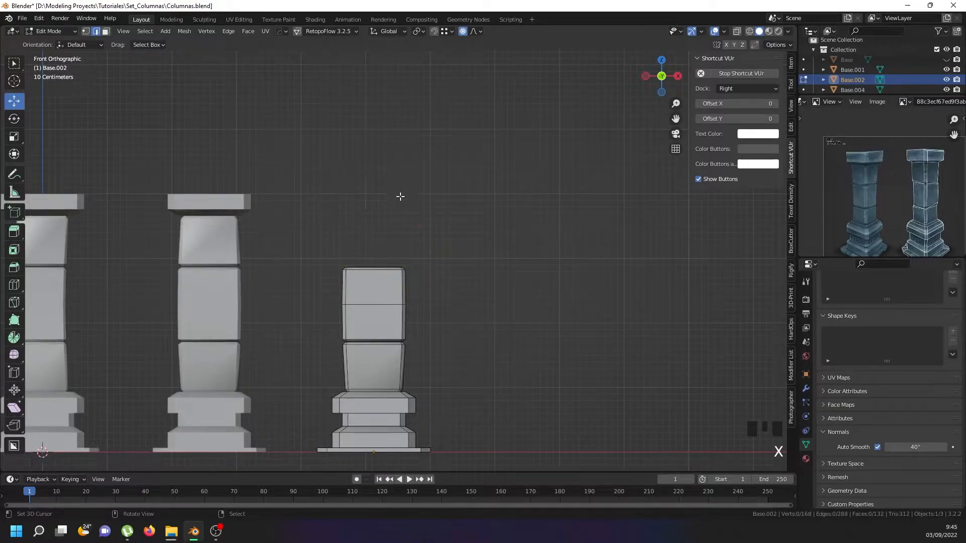
{"action": "key", "text": "Tab"}
{"action": "middle_click_drag", "start_coordinate": [380, 301], "coordinate": [423, 274]}
{"action": "key", "text": "alt+a"}
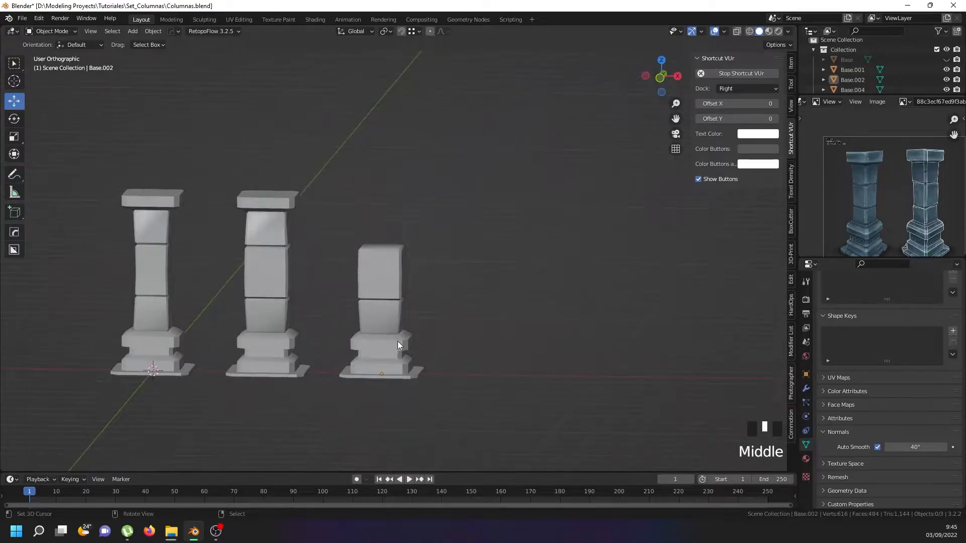
- Duplicate the shortened third column and move the copy along the positive X axis, matching the spacing between the other columns
{"action": "mouse_move", "coordinate": [355, 303]}
{"action": "middle_mouse_down"}
{"action": "mouse_move", "coordinate": [350, 310]}
{"action": "mouse_move", "coordinate": [366, 306]}
{"action": "middle_mouse_up"}
{"action": "key", "text": "KP_1"}
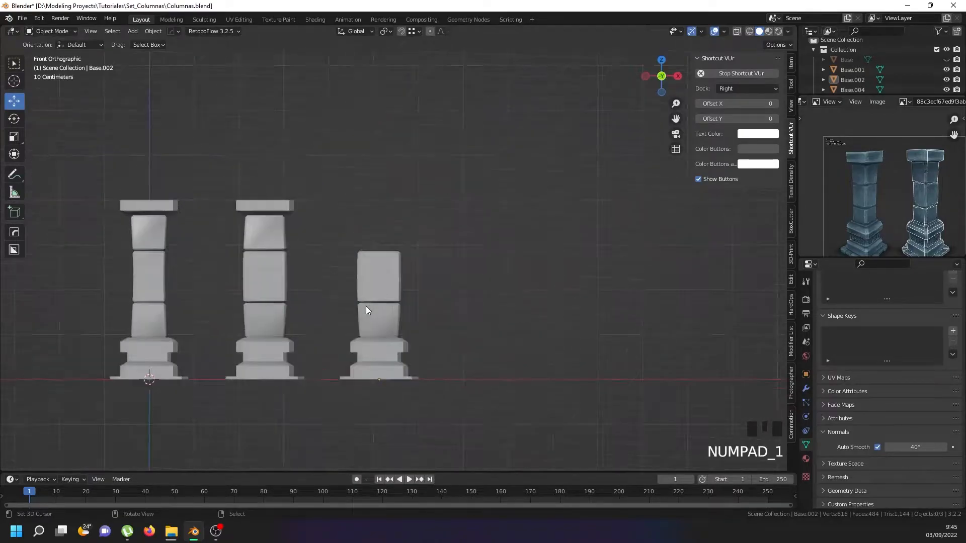
{"action": "right_click", "coordinate": [388, 301]}
{"action": "key", "text": "Tab"}
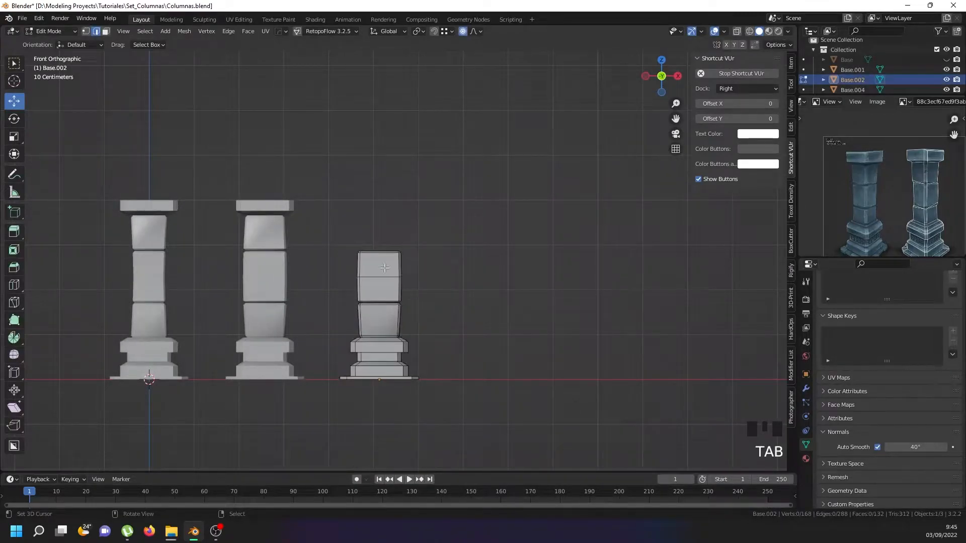
{"action": "key", "text": "Tab"}
{"action": "middle_click_drag", "start_coordinate": [418, 334], "coordinate": [326, 334], "text": "shift"}
{"action": "key", "text": "shift+d"}
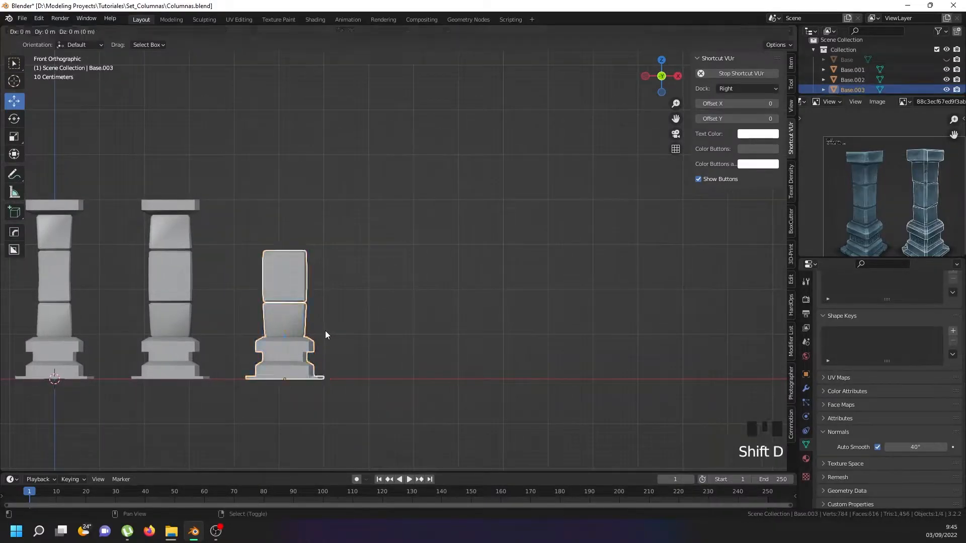
{"action": "right_click", "coordinate": [325, 334]}
{"action": "left_click_drag", "start_coordinate": [324, 378], "coordinate": [438, 372]}
- Delete the upper shaft block from the new fourth column, leaving one block on its base
{"action": "key", "text": "Tab"}
{"action": "right_click", "coordinate": [403, 268]}
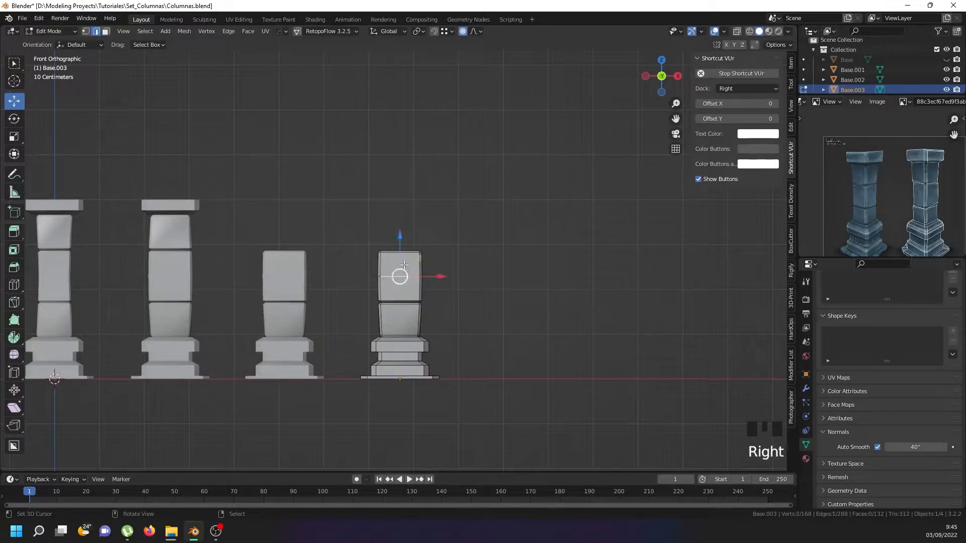
{"action": "key", "text": "l"}
{"action": "key", "text": "x"}
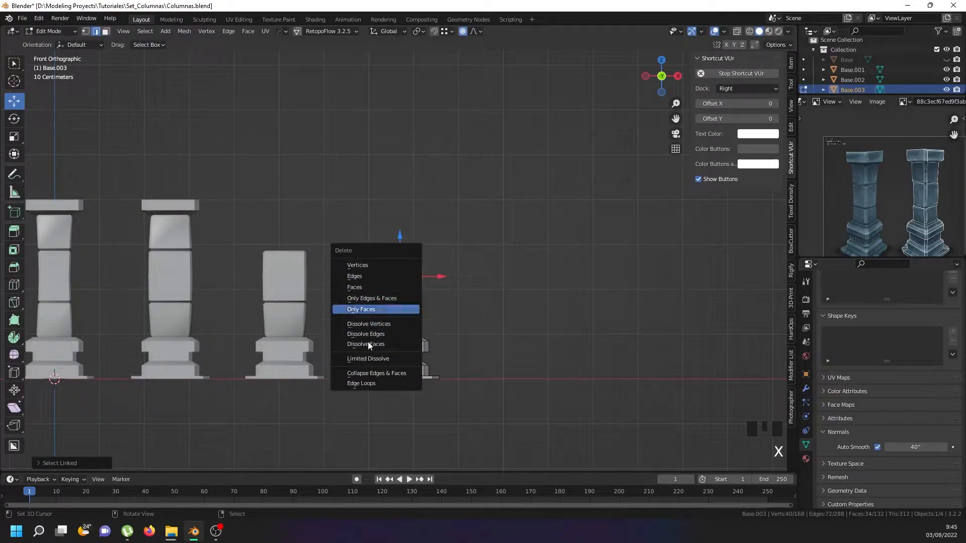
{"action": "left_click", "coordinate": [377, 267]}
{"action": "key", "text": "Tab"}
{"action": "middle_click_drag", "start_coordinate": [395, 301], "coordinate": [382, 319]}
{"action": "key", "text": "alt+a"}
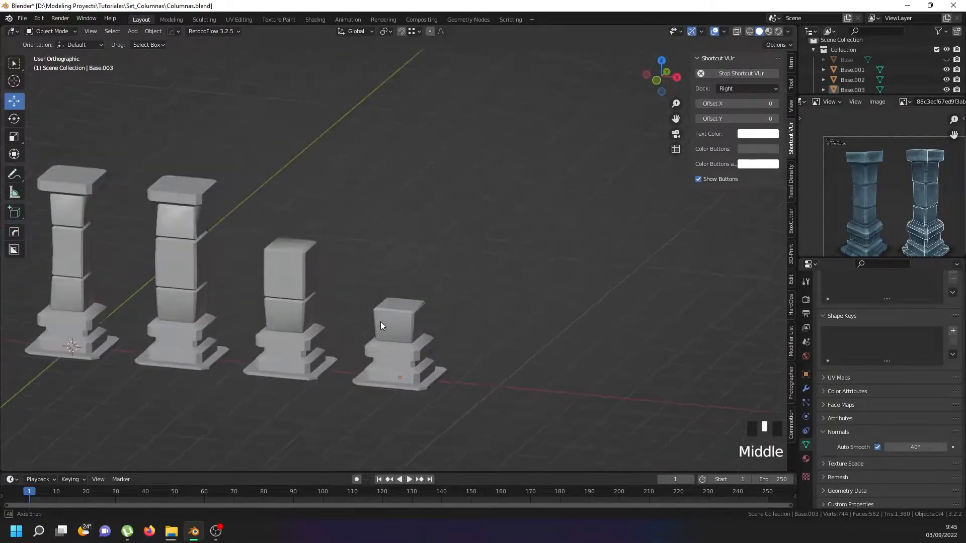
{"action": "scroll", "coordinate": [247, 345], "scroll_direction": "down", "scroll_amount": 1}
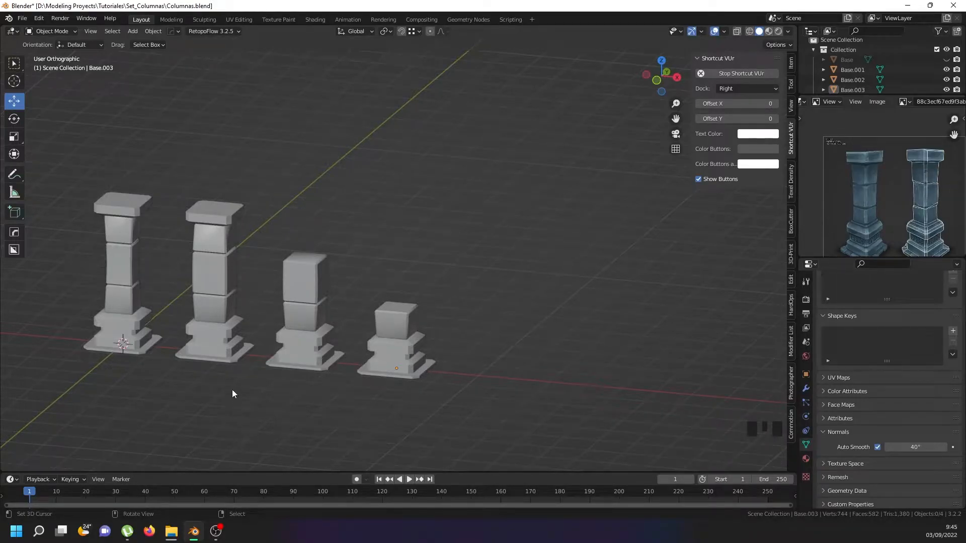
{"action": "middle_click_drag", "start_coordinate": [288, 357], "coordinate": [397, 363]}
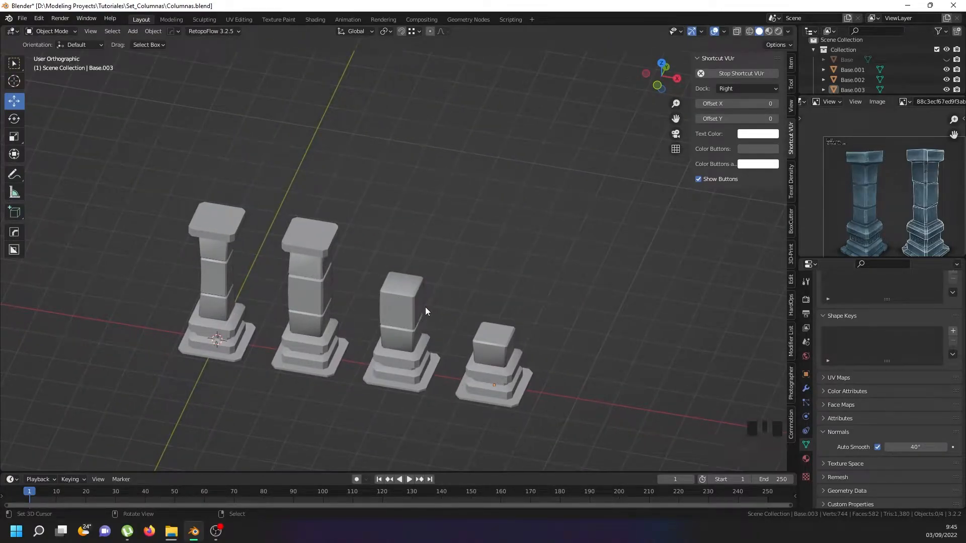
- Knife a jagged, stepped cut through the third column's upper block, from its top edge down to its right side, with cut through enabled
{"action": "key", "text": "KP_1"}
{"action": "right_click", "coordinate": [403, 300]}
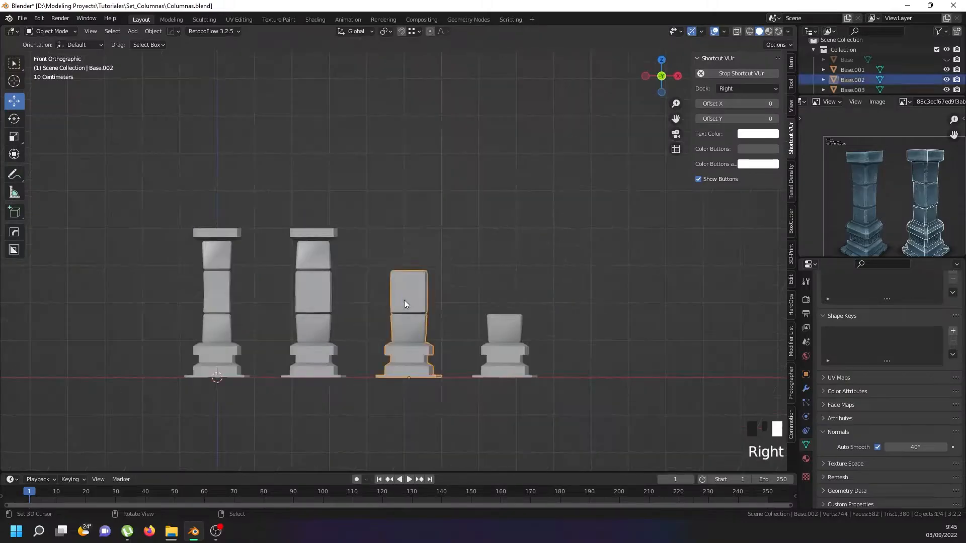
{"action": "scroll", "coordinate": [401, 280], "scroll_direction": "up", "scroll_amount": 4}
{"action": "key", "text": "Tab"}
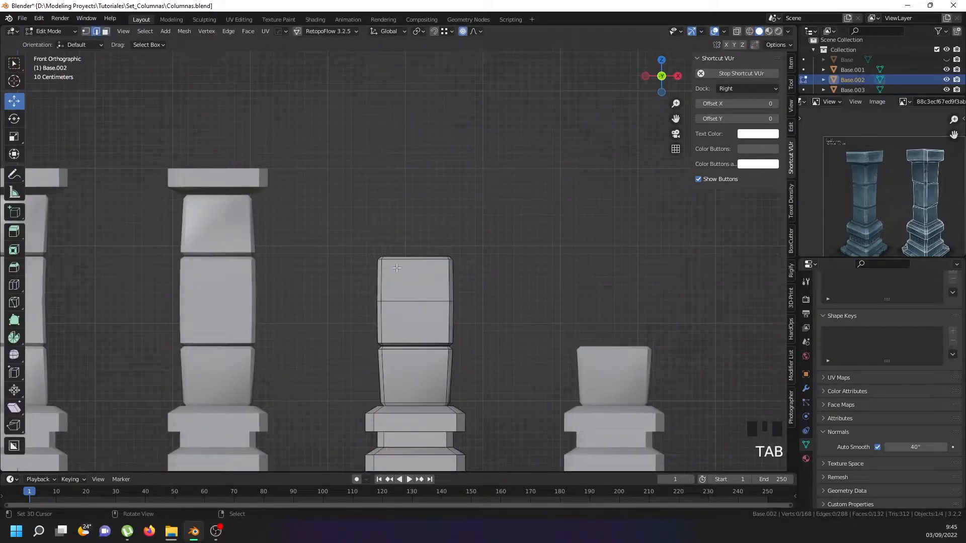
{"action": "key", "text": "k"}
{"action": "key", "text": "c"}
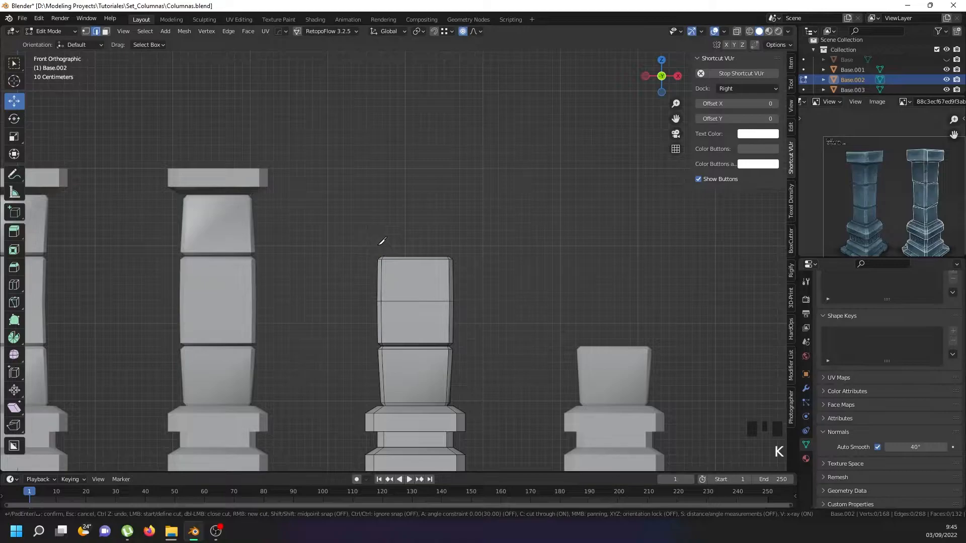
{"action": "left_click", "coordinate": [405, 258]}
{"action": "left_click", "coordinate": [406, 275]}
{"action": "left_click", "coordinate": [423, 286]}
{"action": "left_click", "coordinate": [439, 296]}
{"action": "left_click", "coordinate": [440, 317]}
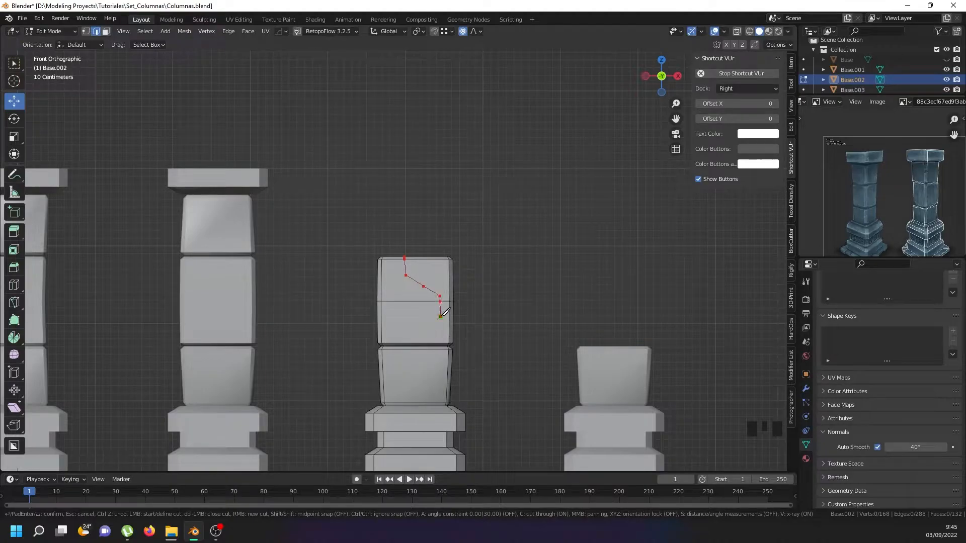
{"action": "left_click", "coordinate": [468, 334]}
{"action": "key", "text": "Return"}
- Rip the third column's upper block along the jagged cut and delete the detached corner piece
{"action": "middle_click_drag", "start_coordinate": [463, 334], "coordinate": [439, 318]}
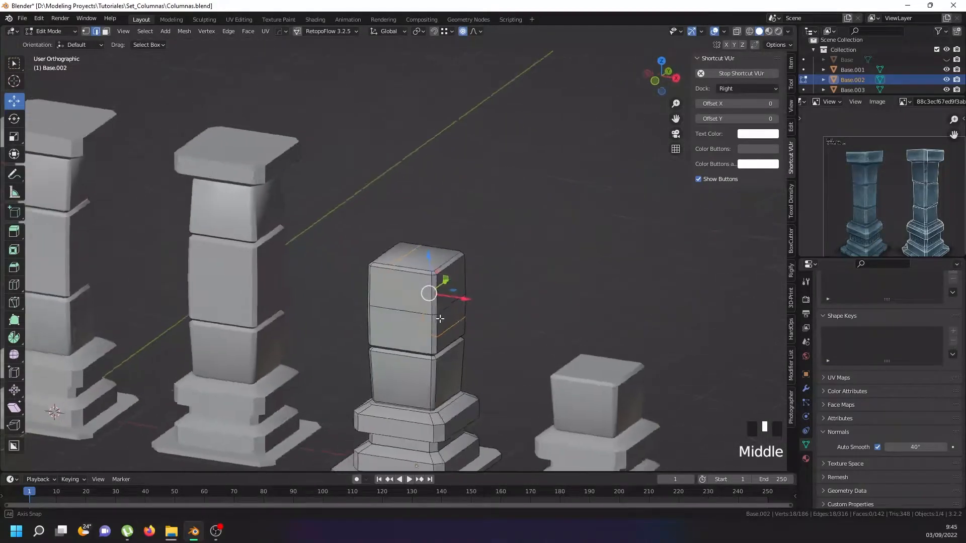
{"action": "scroll", "coordinate": [439, 318], "scroll_direction": "down", "scroll_amount": 2}
{"action": "key", "text": "v"}
{"action": "right_click", "coordinate": [453, 286]}
{"action": "key", "text": "l"}
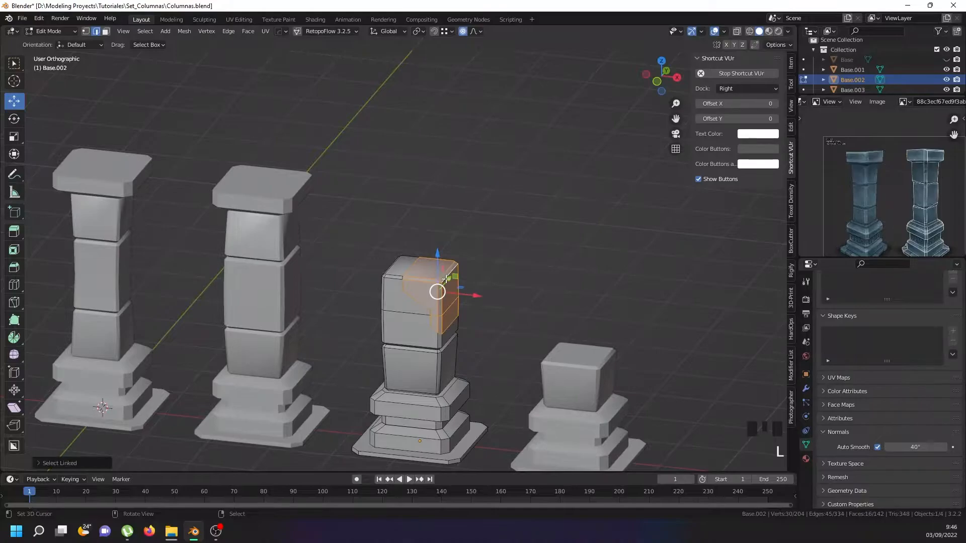
{"action": "key", "text": "x"}
{"action": "left_click", "coordinate": [444, 278]}
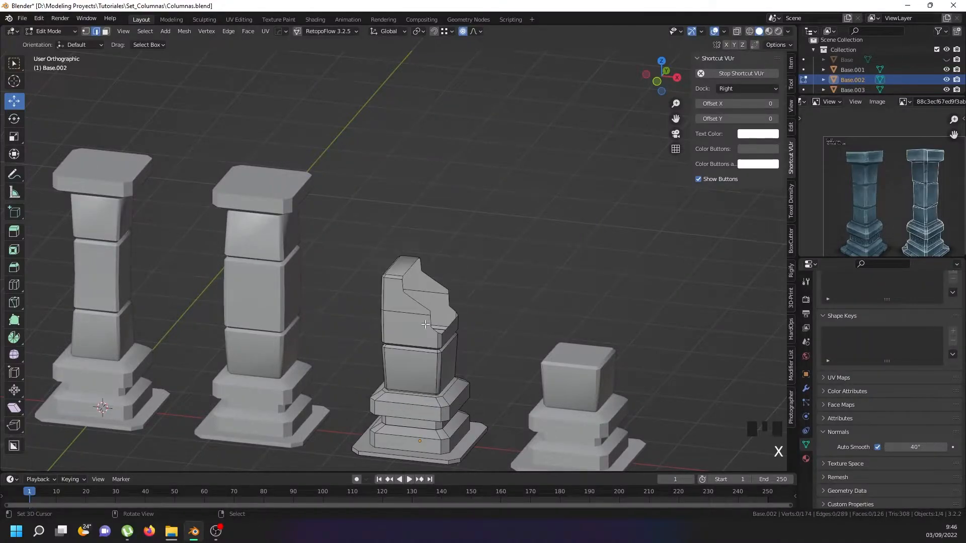
- Fill the open broken side of the block with faces, from the lowest cut edge up to the top
{"action": "middle_click_drag", "start_coordinate": [426, 325], "coordinate": [422, 326]}
{"action": "scroll", "coordinate": [428, 325], "scroll_direction": "up", "scroll_amount": 6}
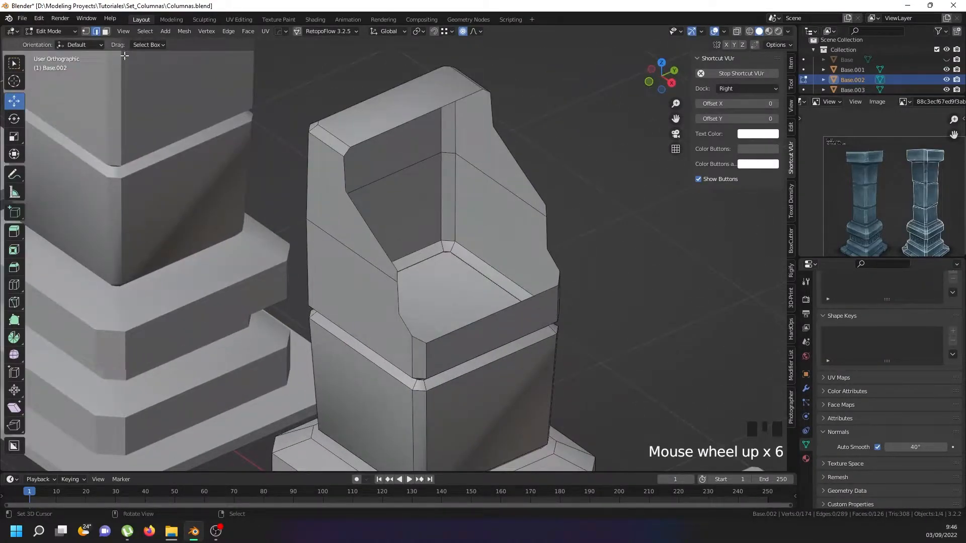
{"action": "left_click", "coordinate": [96, 32]}
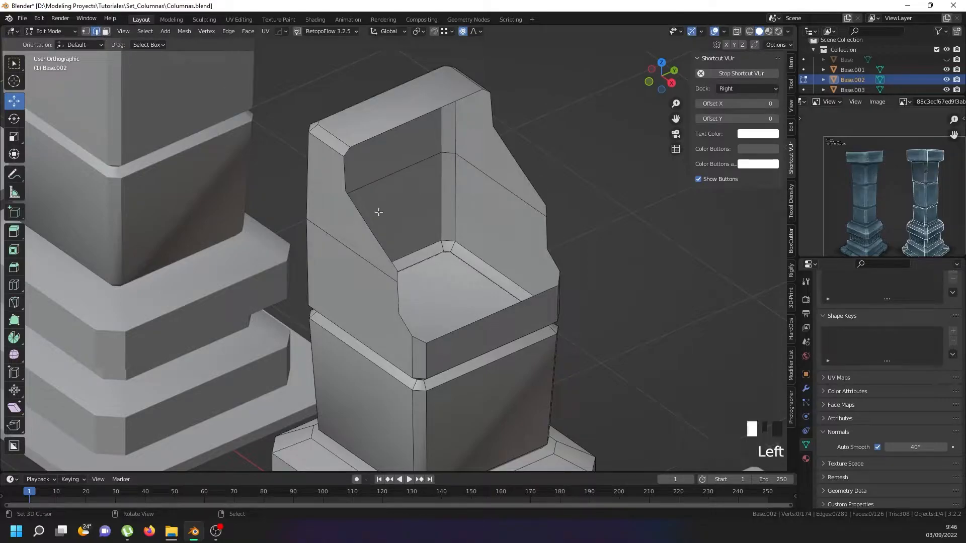
{"action": "right_click", "coordinate": [447, 333]}
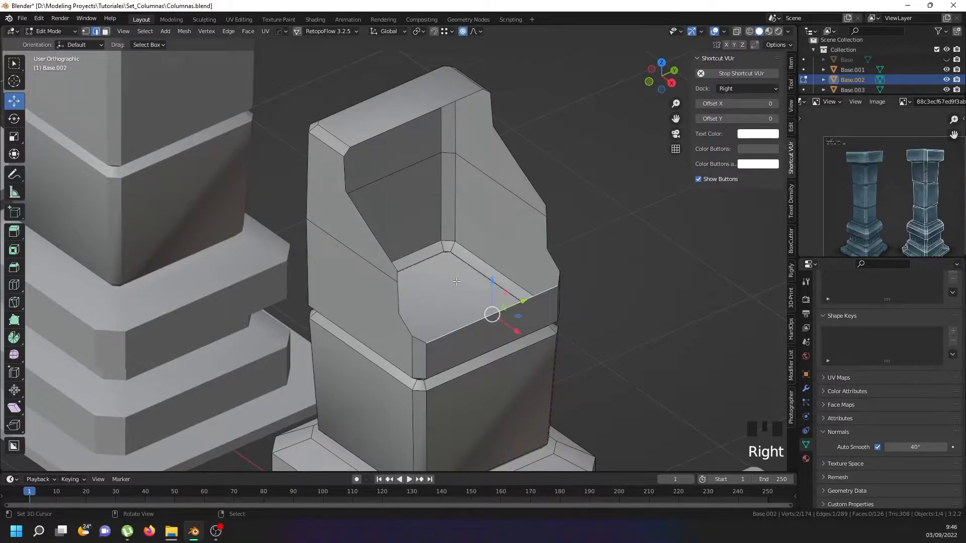
{"action": "key", "text": "f"}
{"action": "key", "text": "f"}
{"action": "key", "text": "f"}
{"action": "key", "text": "f"}
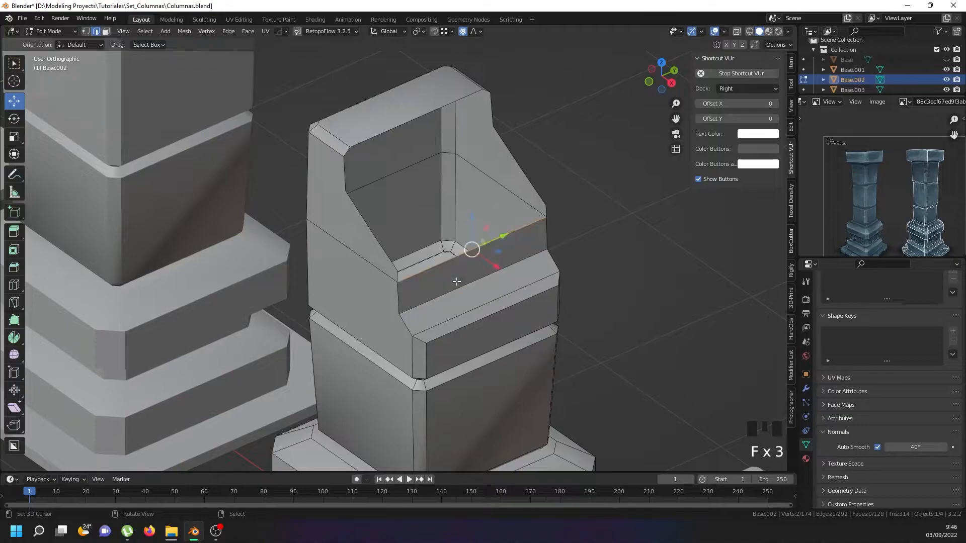
{"action": "key", "text": "f"}
{"action": "key", "text": "f"}
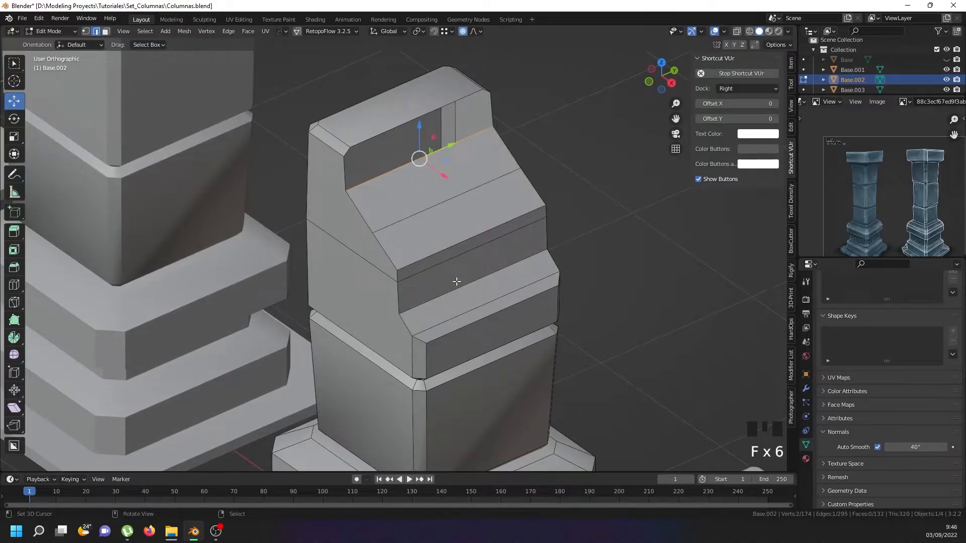
{"action": "key", "text": "f"}
{"action": "key", "text": "f"}
{"action": "middle_click_drag", "start_coordinate": [422, 269], "coordinate": [470, 265]}
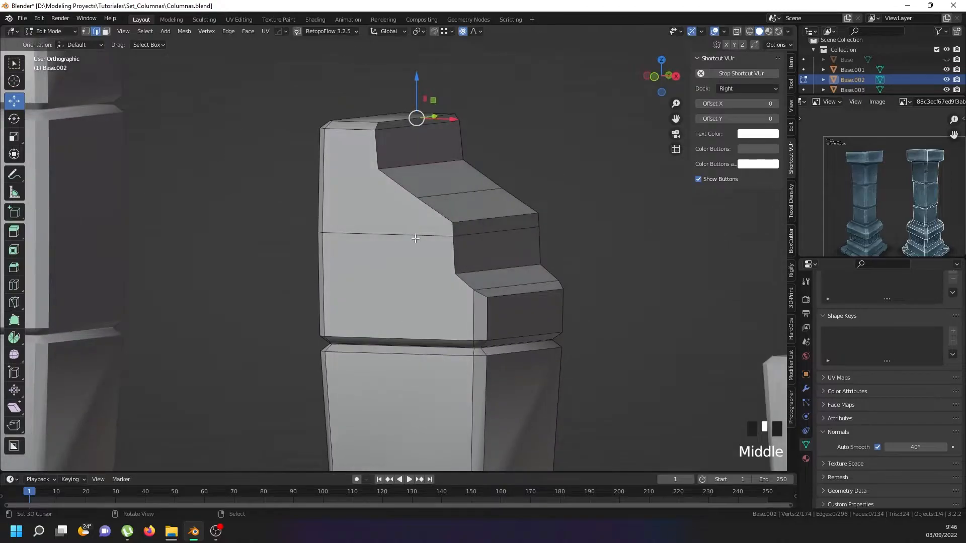
- Knife a horizontal cut through the broken block from the inner corner vertex of the lower step, constrained to X with cut through
{"action": "left_click", "coordinate": [88, 30]}
{"action": "right_click", "coordinate": [454, 274]}
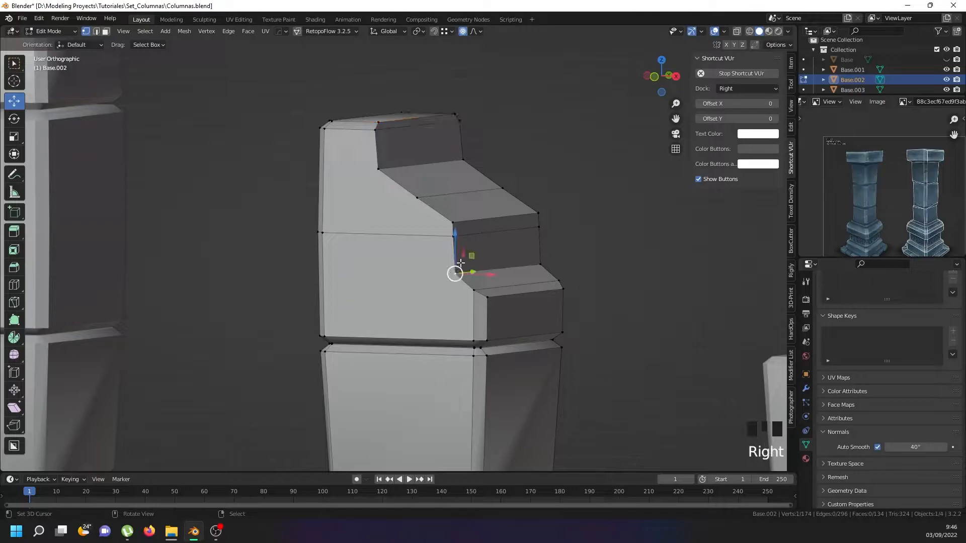
{"action": "key", "text": "KP_3"}
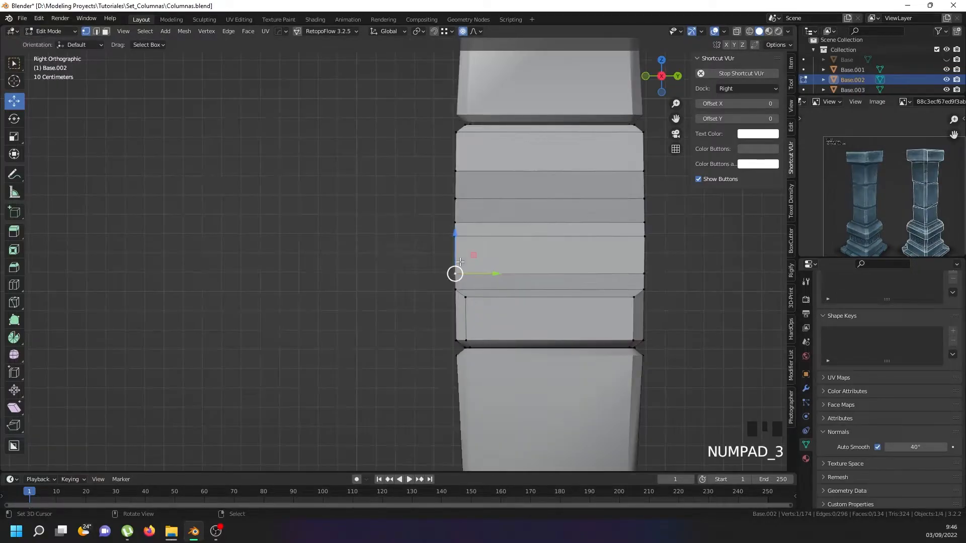
{"action": "key", "text": "KP_1"}
{"action": "key", "text": "k"}
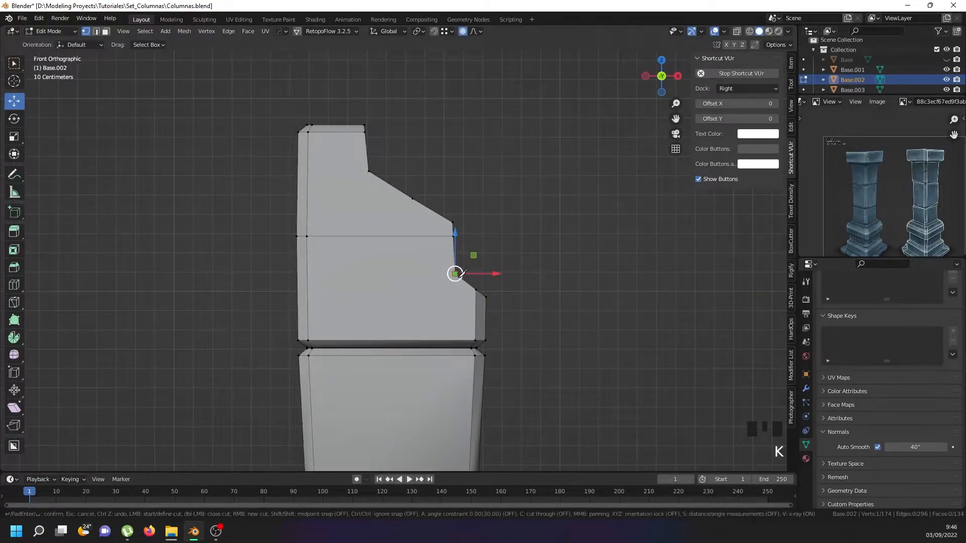
{"action": "key", "text": "c"}
{"action": "left_click", "coordinate": [455, 273]}
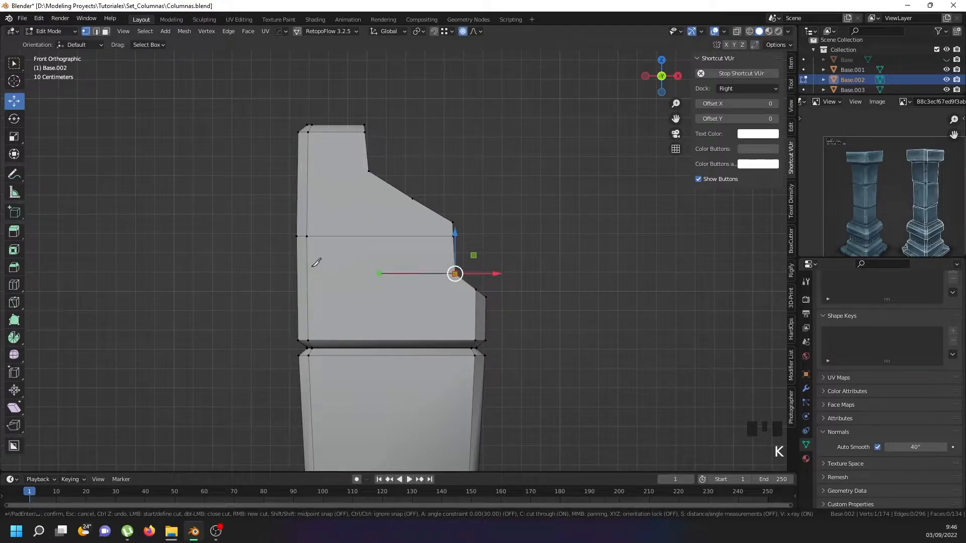
{"action": "key", "text": "x"}
{"action": "left_click", "coordinate": [256, 278]}
{"action": "key", "text": "Return"}
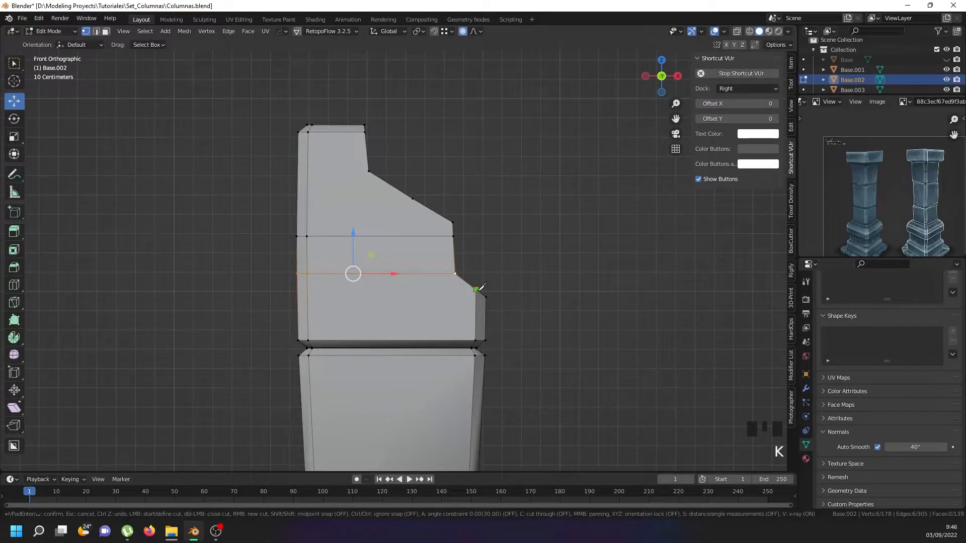
- Knife a second horizontal cut through the block from the vertex at the lower step's outer edge, constrained to X
{"action": "left_click", "coordinate": [476, 289]}
{"action": "key", "text": "c"}
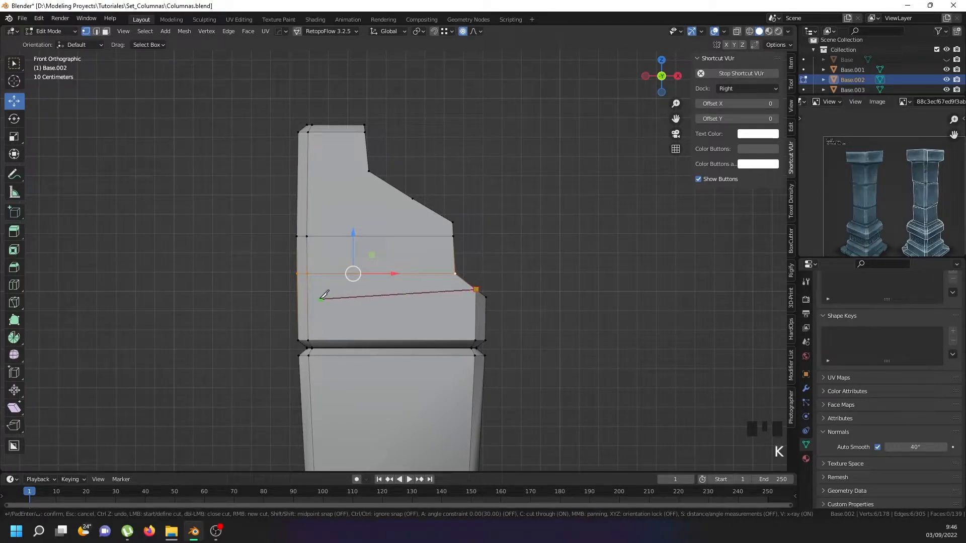
{"action": "key", "text": "x"}
{"action": "left_click", "coordinate": [293, 289]}
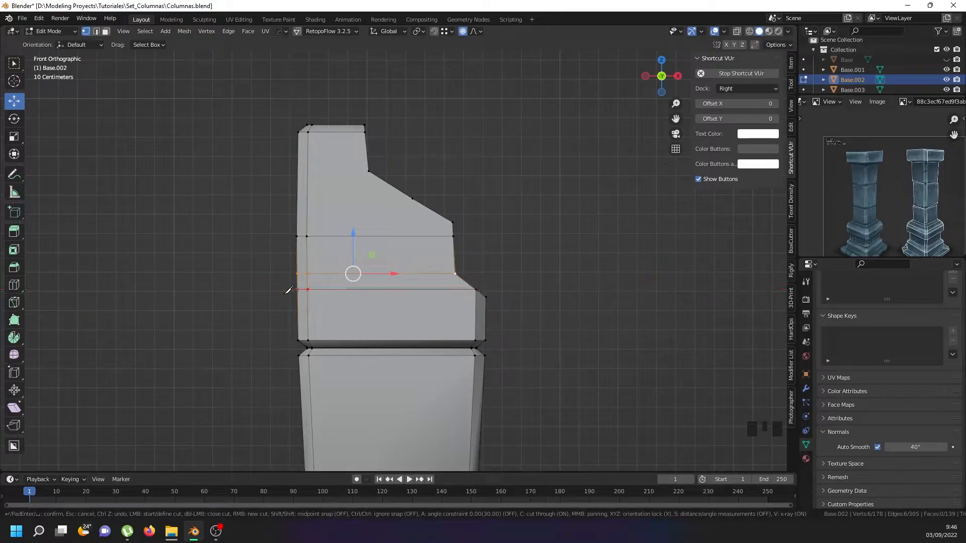
{"action": "key", "text": "Return"}
- Slide the two vertices midway along the broken slope up to its upper edge, and turn off proportional editing
{"action": "middle_click_drag", "start_coordinate": [429, 199], "coordinate": [367, 245]}
{"action": "right_click", "coordinate": [345, 268]}
{"action": "right_click", "coordinate": [345, 268]}
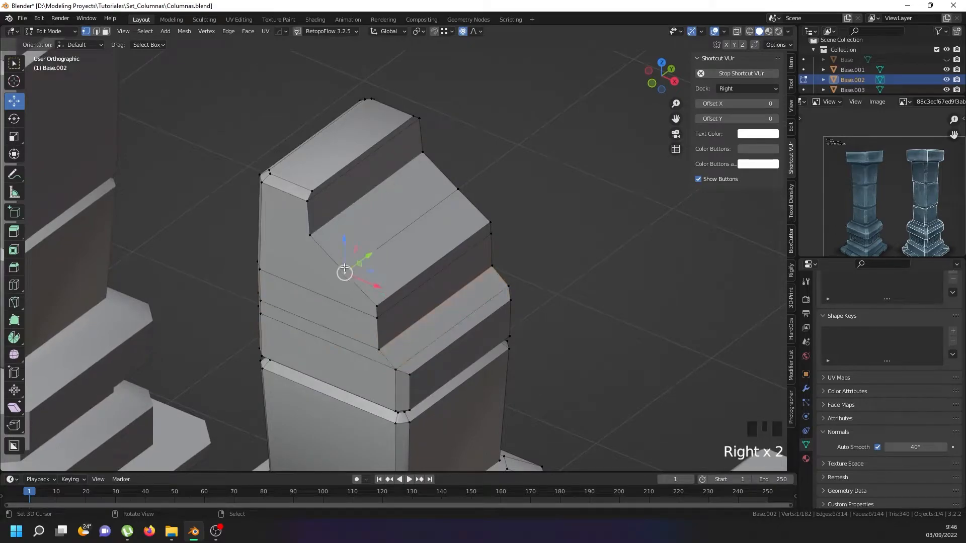
{"action": "right_click", "coordinate": [401, 227], "text": "shift"}
{"action": "key", "text": "g"}
{"action": "key", "text": "g"}
{"action": "left_click", "coordinate": [315, 148]}
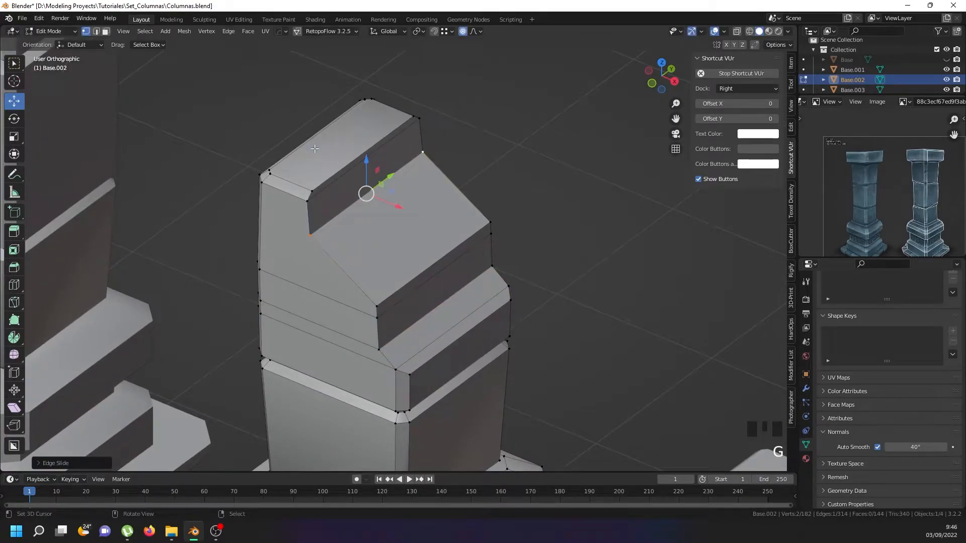
{"action": "key", "text": "o"}
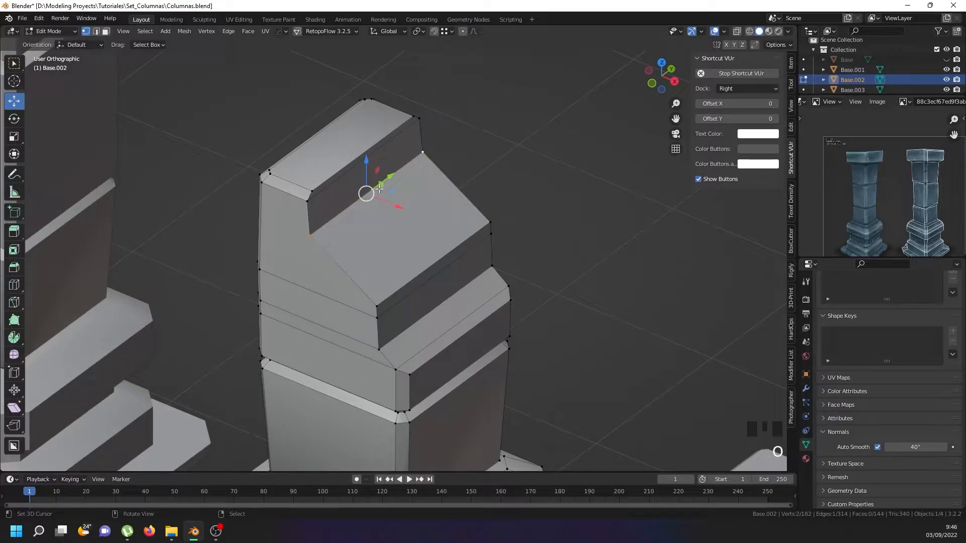
- Select the broken column's entire mesh and merge its overlapping vertices by distance
{"action": "key", "text": "a"}
{"action": "key", "text": "a"}
{"action": "key", "text": "a"}
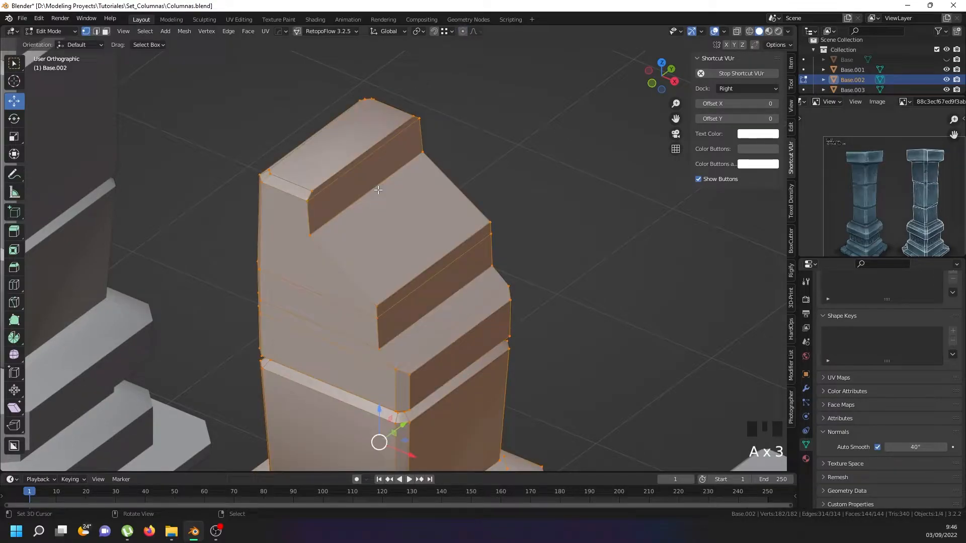
{"action": "key", "text": "w"}
{"action": "mouse_move", "coordinate": [340, 379]}
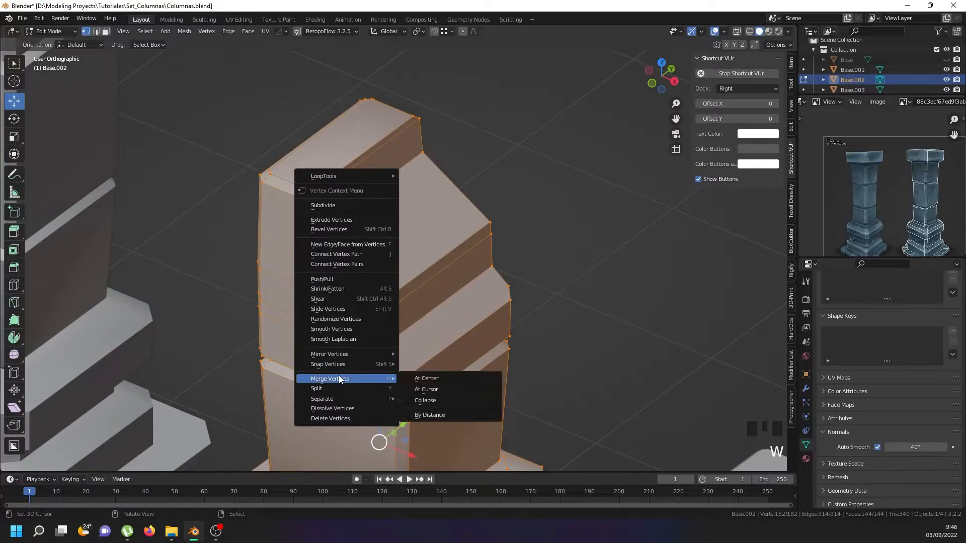
{"action": "left_click", "coordinate": [412, 415]}
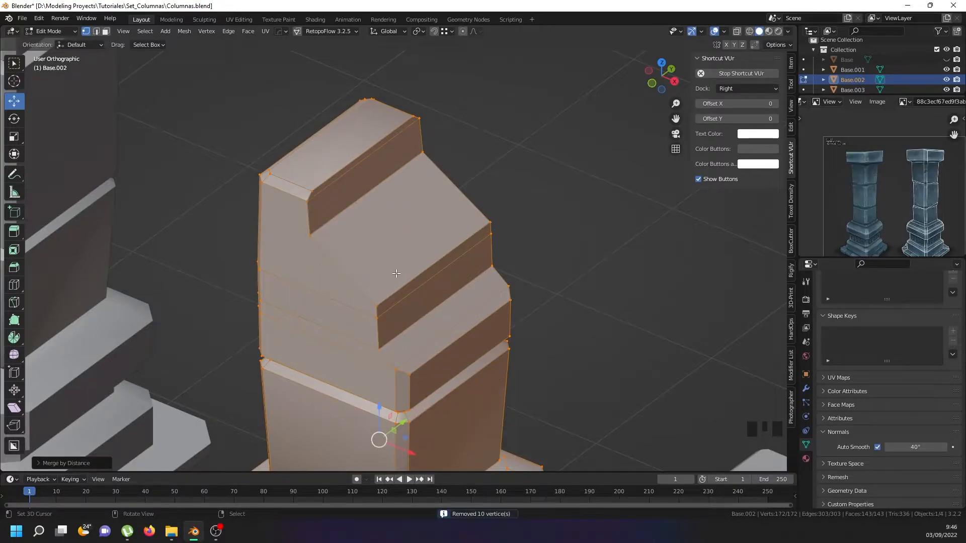
- Knife a horizontal cut from the front view through the block at the upper step's inner corner vertex, constrained to X
{"action": "key", "text": "KP_1"}
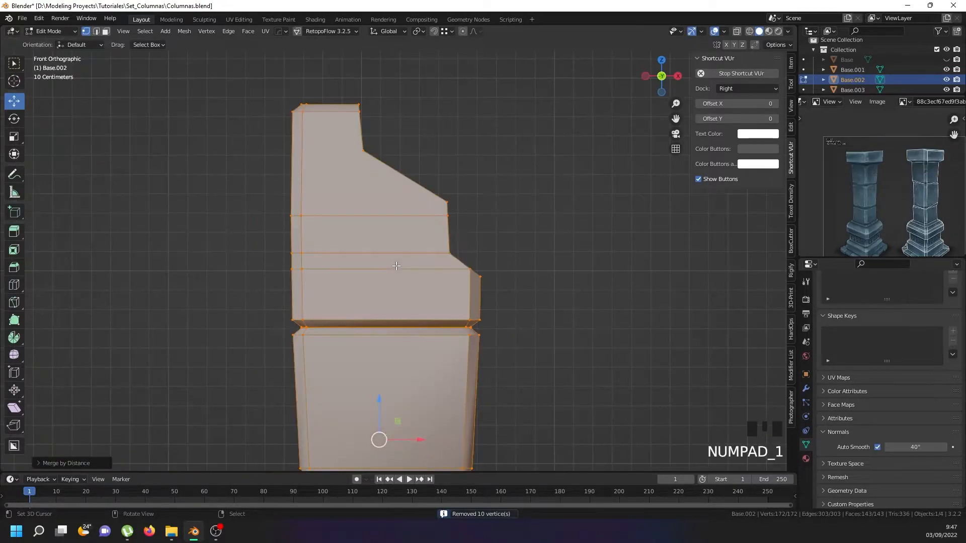
{"action": "right_click", "coordinate": [364, 150]}
{"action": "key", "text": "k"}
{"action": "left_click", "coordinate": [363, 150]}
{"action": "key", "text": "x"}
{"action": "left_click", "coordinate": [241, 150]}
{"action": "key", "text": "Return"}
{"action": "middle_click_drag", "start_coordinate": [414, 159], "coordinate": [318, 205]}
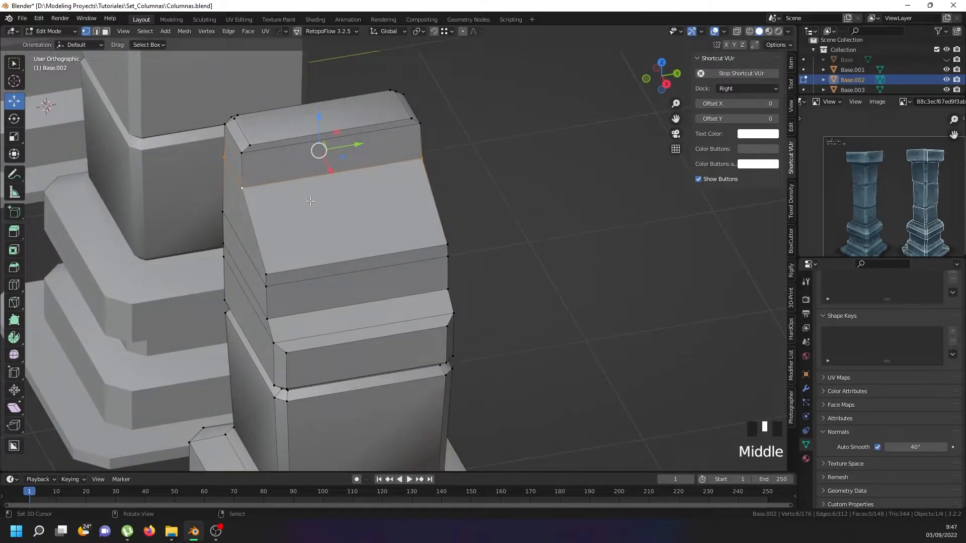
- Inspect the broken column in Object Mode, return to Edit Mode and activate the Bisect tool
{"action": "key", "text": "Tab"}
{"action": "scroll", "coordinate": [310, 203], "scroll_direction": "down", "scroll_amount": 2}
{"action": "middle_click_drag", "start_coordinate": [303, 207], "coordinate": [352, 207]}
{"action": "scroll", "coordinate": [346, 211], "scroll_direction": "down", "scroll_amount": 2}
{"action": "middle_click_drag", "start_coordinate": [315, 252], "coordinate": [395, 248]}
{"action": "key", "text": "Tab"}
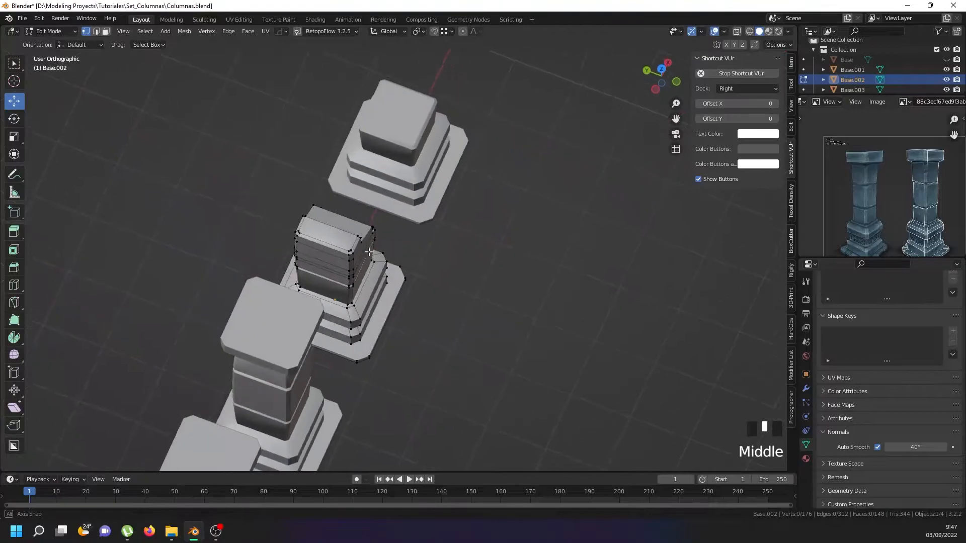
{"action": "left_click", "coordinate": [15, 287]}
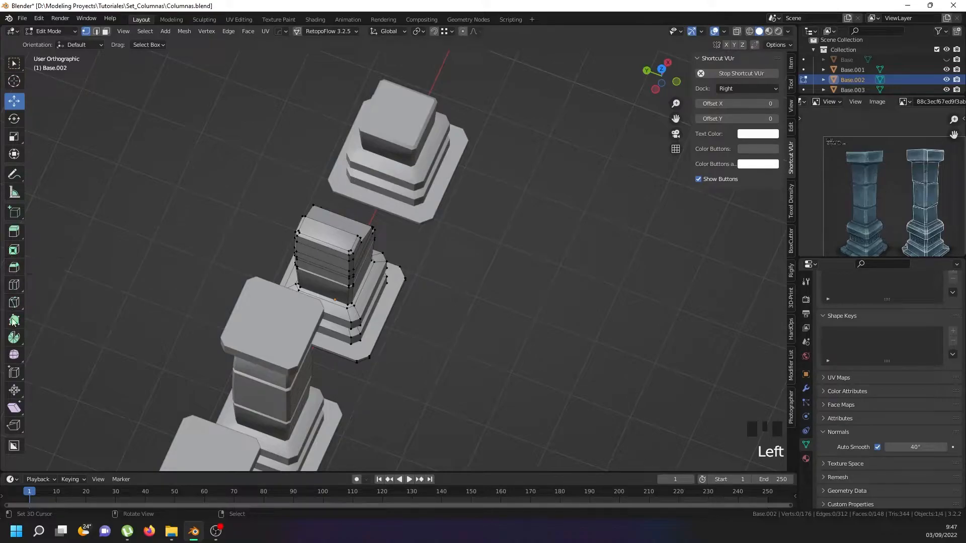
{"action": "left_click", "coordinate": [14, 301]}
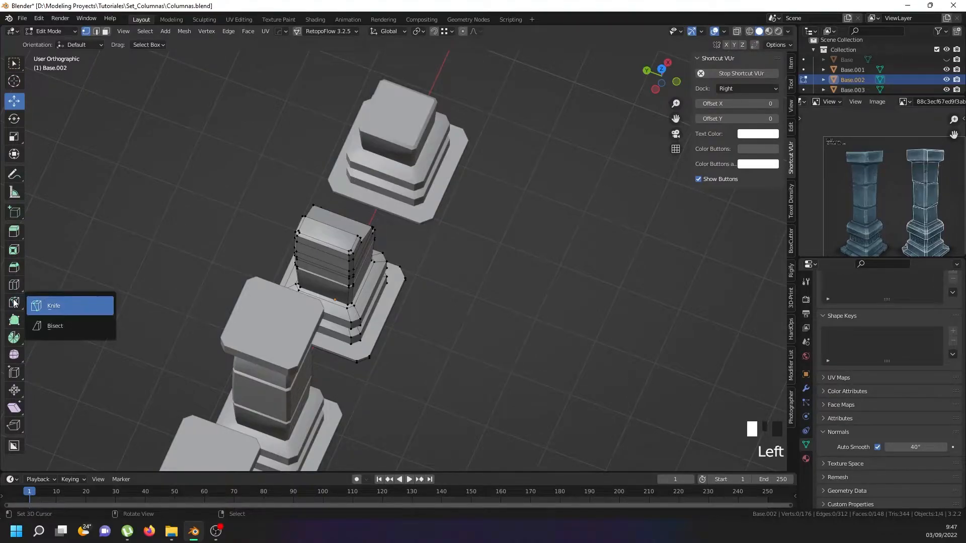
{"action": "left_click", "coordinate": [52, 325]}
{"action": "middle_click_drag", "start_coordinate": [422, 307], "coordinate": [420, 284]}
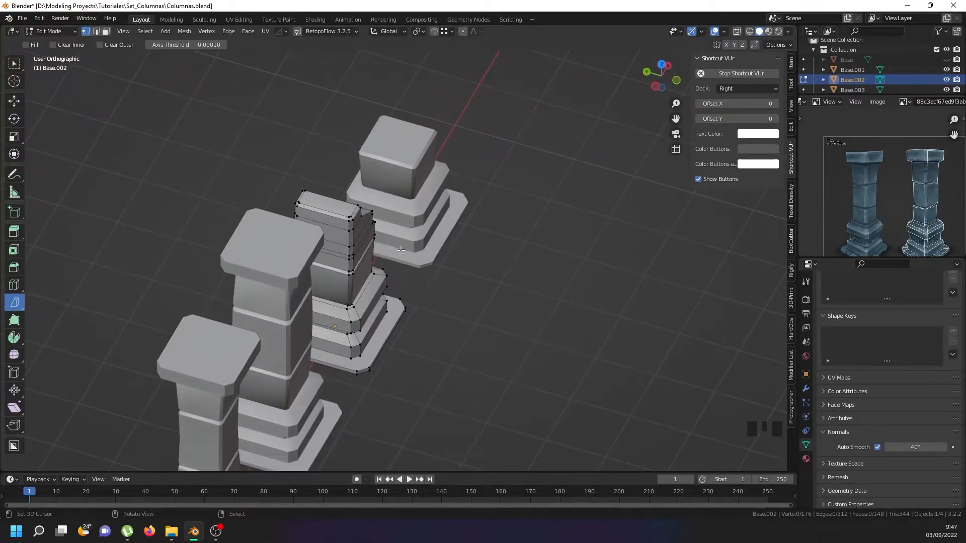
- Select the broken column's whole mesh as the target for the bisect
{"action": "left_click", "coordinate": [422, 265]}
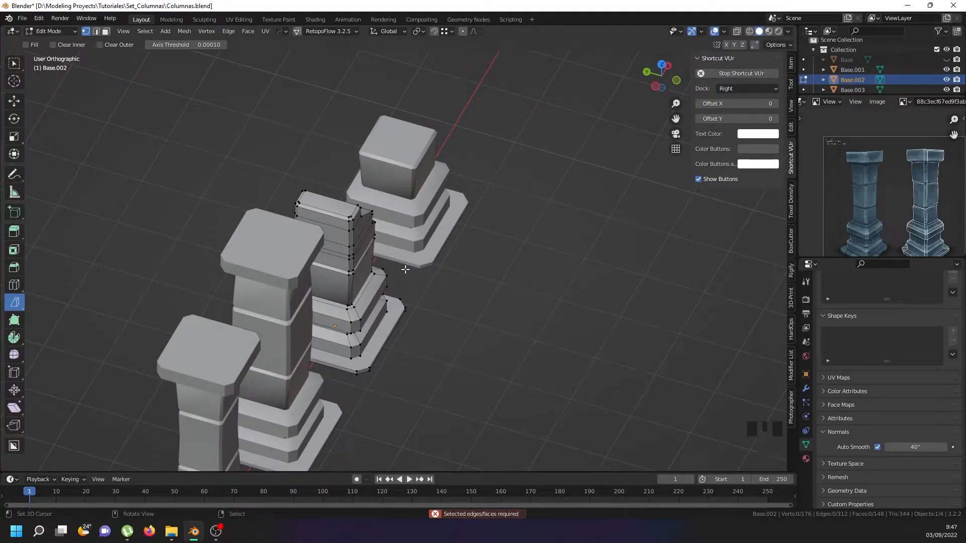
{"action": "right_click_drag", "start_coordinate": [400, 263], "coordinate": [394, 259]}
{"action": "key", "text": "ctrl+z"}
{"action": "key", "text": "a"}
{"action": "key", "text": "a"}
{"action": "key", "text": "a"}
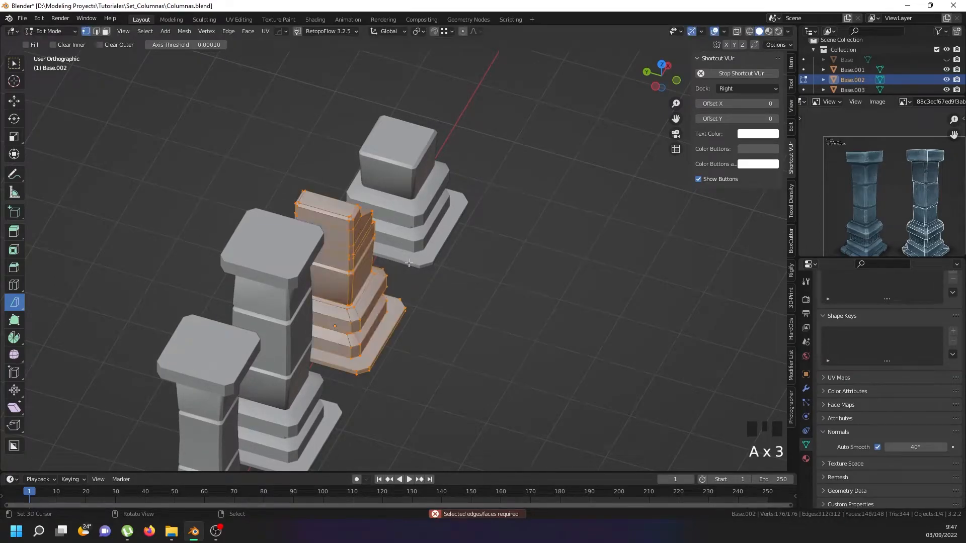
- Try a diagonal bisect across the front corner of the broken block, and undo it
{"action": "left_click_drag", "start_coordinate": [414, 271], "coordinate": [334, 191]}
{"action": "middle_click_drag", "start_coordinate": [451, 208], "coordinate": [349, 179]}
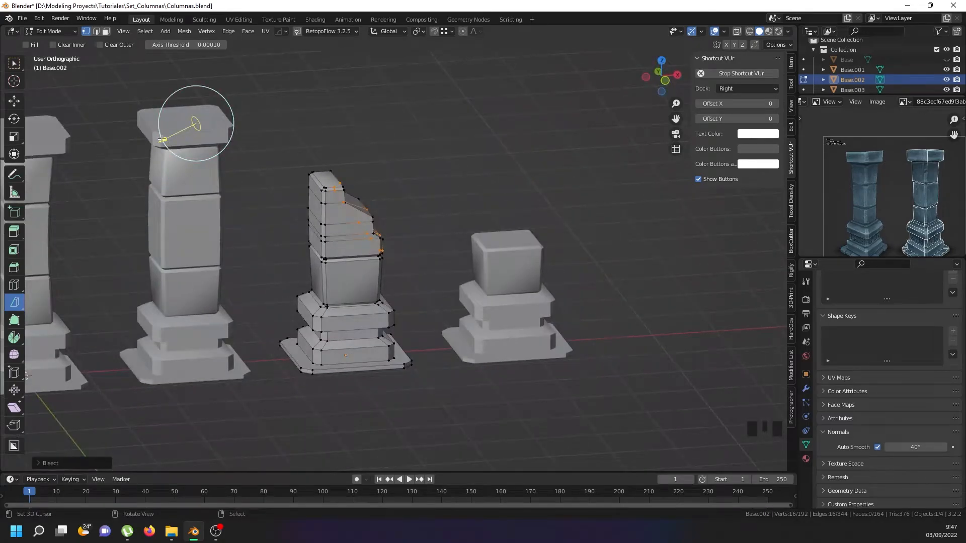
{"action": "mouse_move", "coordinate": [162, 140]}
{"action": "left_mouse_down"}
{"action": "mouse_move", "coordinate": [180, 134]}
{"action": "mouse_move", "coordinate": [112, 173]}
{"action": "left_mouse_up"}
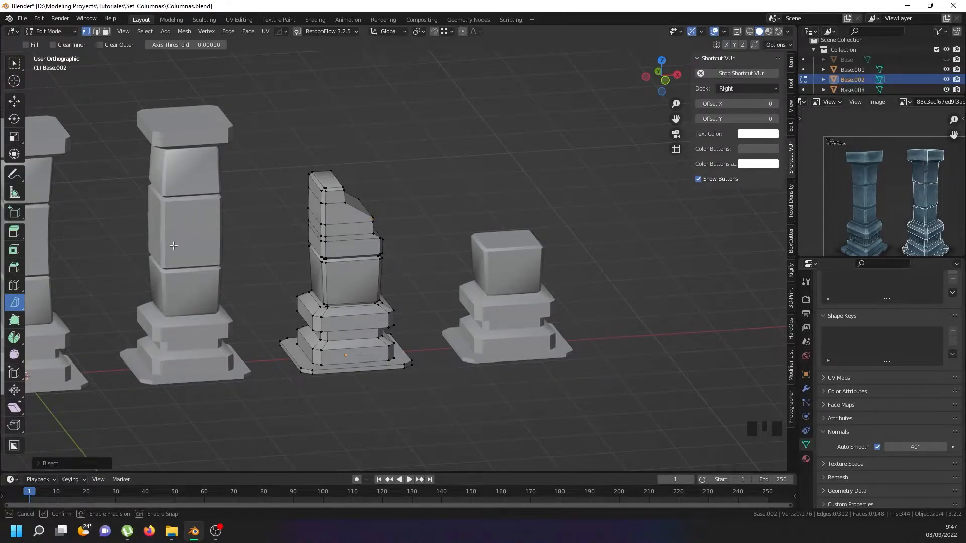
{"action": "key", "text": "ctrl+z"}
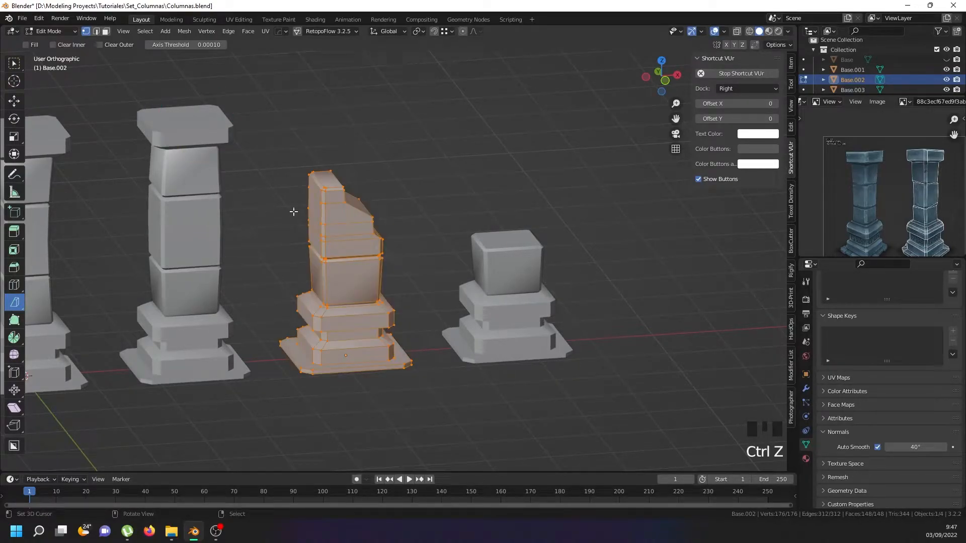
- Bisect the broken block diagonally across its front corner, with a plane normal of about -0.65, 0.60, -0.47
{"action": "middle_click_drag", "start_coordinate": [338, 219], "coordinate": [449, 265]}
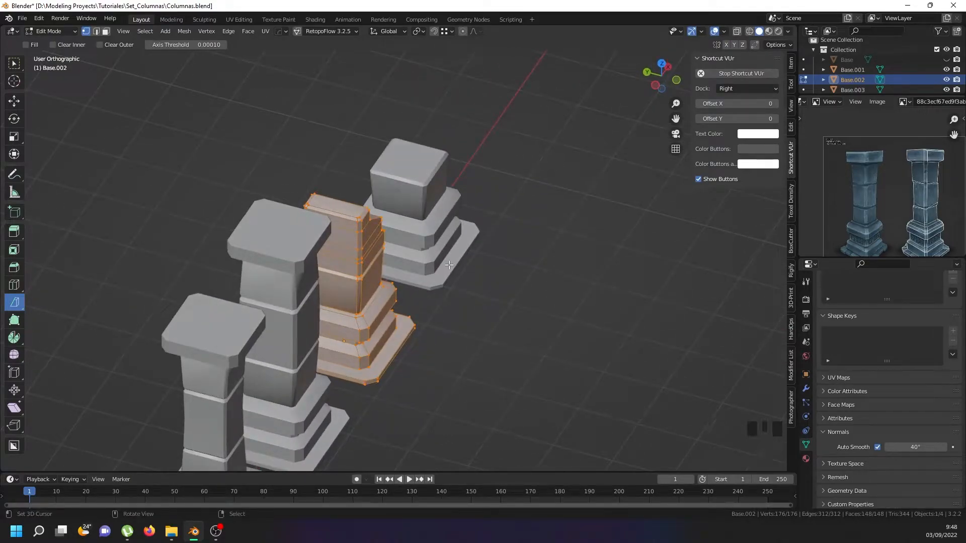
{"action": "left_click_drag", "start_coordinate": [406, 274], "coordinate": [343, 199]}
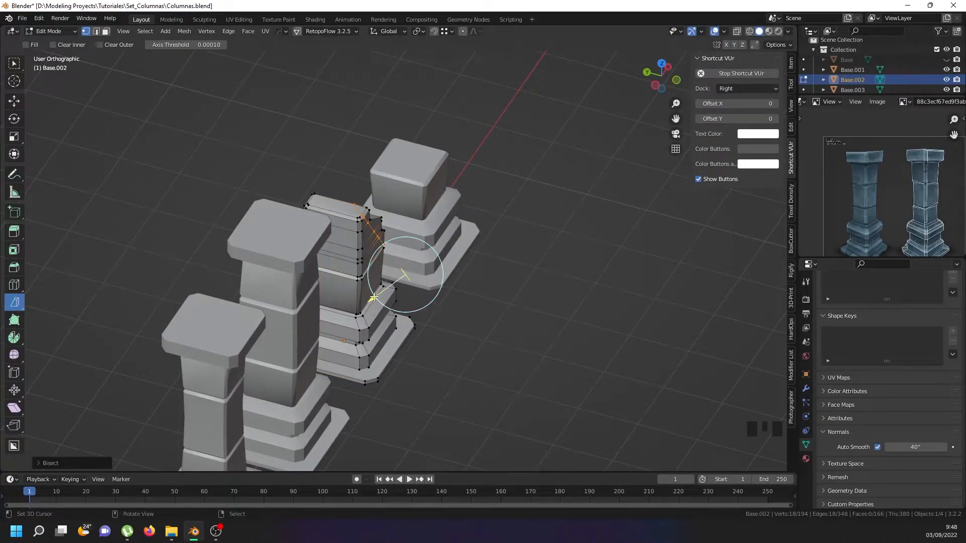
{"action": "mouse_move", "coordinate": [370, 301]}
{"action": "left_mouse_down"}
{"action": "mouse_move", "coordinate": [316, 322]}
{"action": "mouse_move", "coordinate": [364, 293]}
{"action": "left_mouse_up"}
{"action": "middle_click_drag", "start_coordinate": [365, 293], "coordinate": [366, 207]}
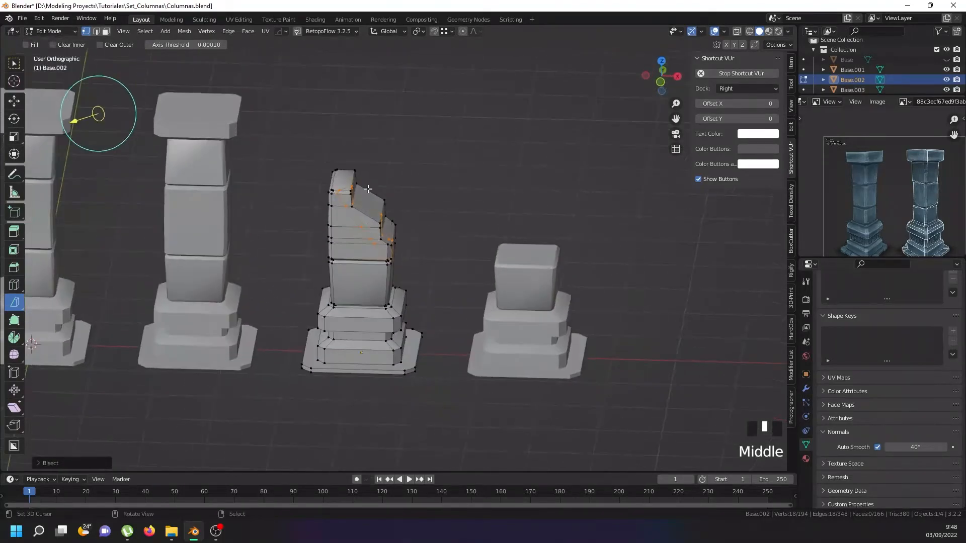
{"action": "scroll", "coordinate": [365, 196], "scroll_direction": "up", "scroll_amount": 4}
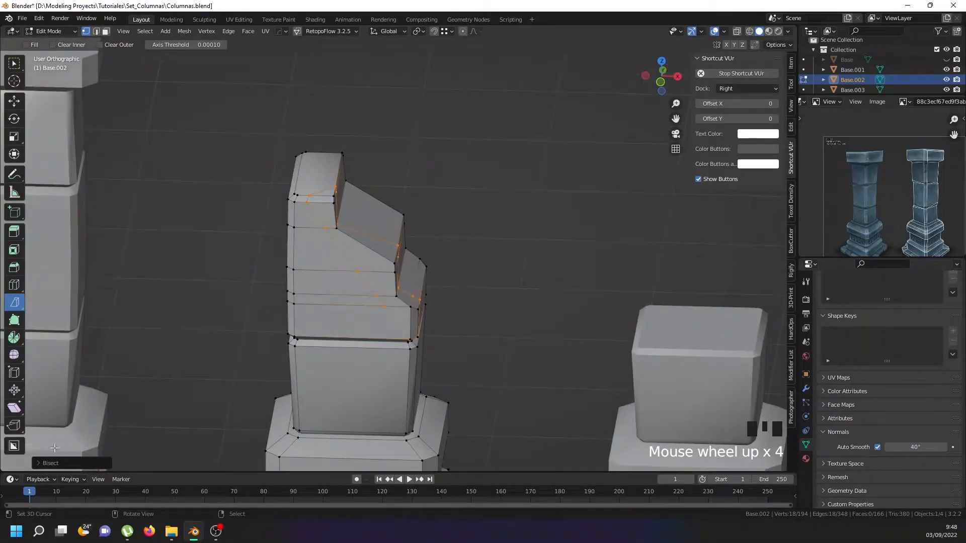
- Enable Clear Inner and Fill for the bisect, leaving Clear Outer off, and check the chipped corner in Object Mode
{"action": "left_click", "coordinate": [48, 462]}
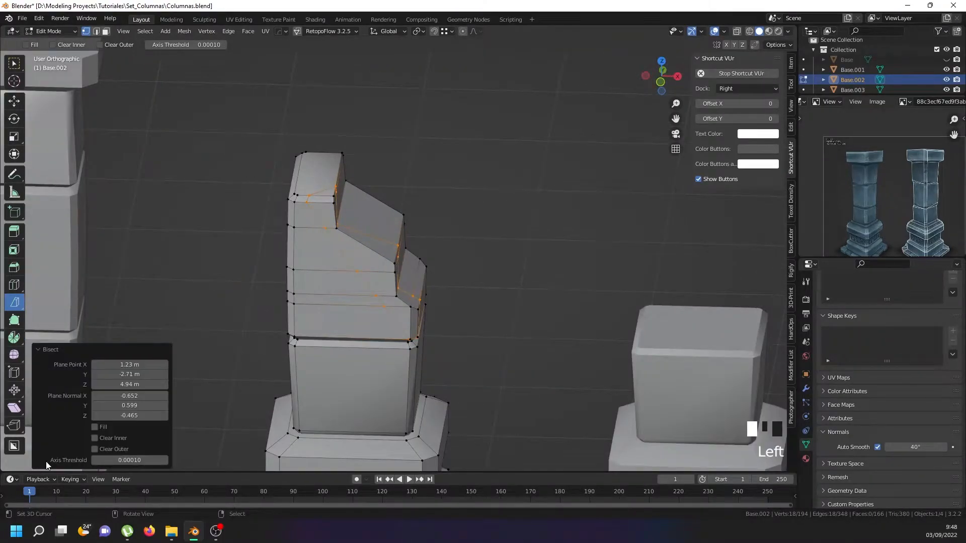
{"action": "left_click", "coordinate": [94, 427]}
{"action": "left_click", "coordinate": [95, 427]}
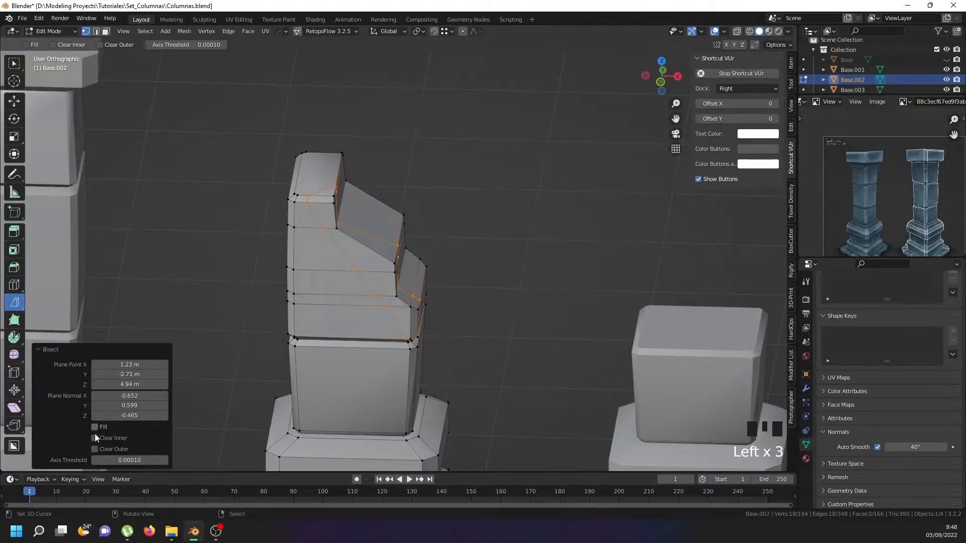
{"action": "left_click", "coordinate": [95, 438]}
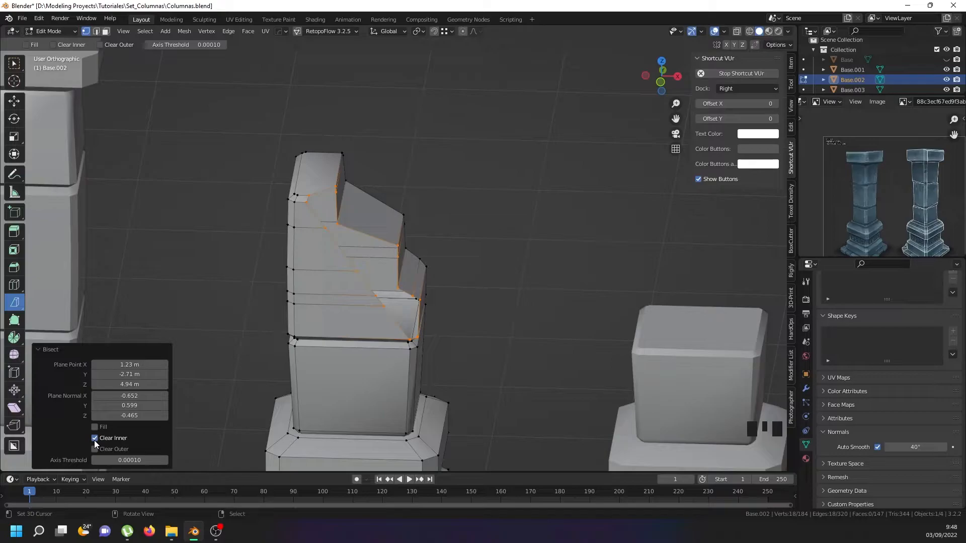
{"action": "left_click", "coordinate": [95, 439]}
{"action": "left_click", "coordinate": [95, 449]}
{"action": "left_click", "coordinate": [95, 449]}
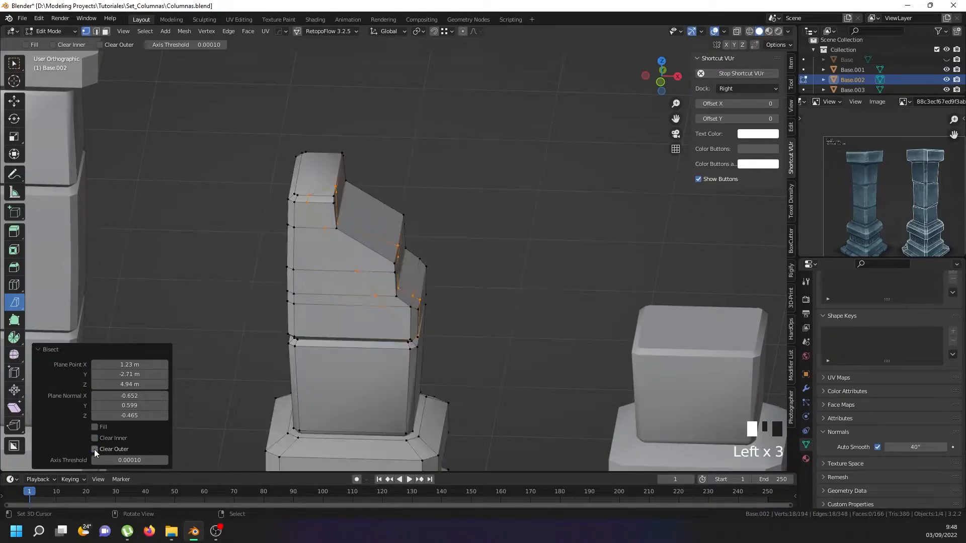
{"action": "left_click", "coordinate": [96, 439]}
{"action": "left_click", "coordinate": [95, 427]}
{"action": "middle_click_drag", "start_coordinate": [378, 296], "coordinate": [337, 264]}
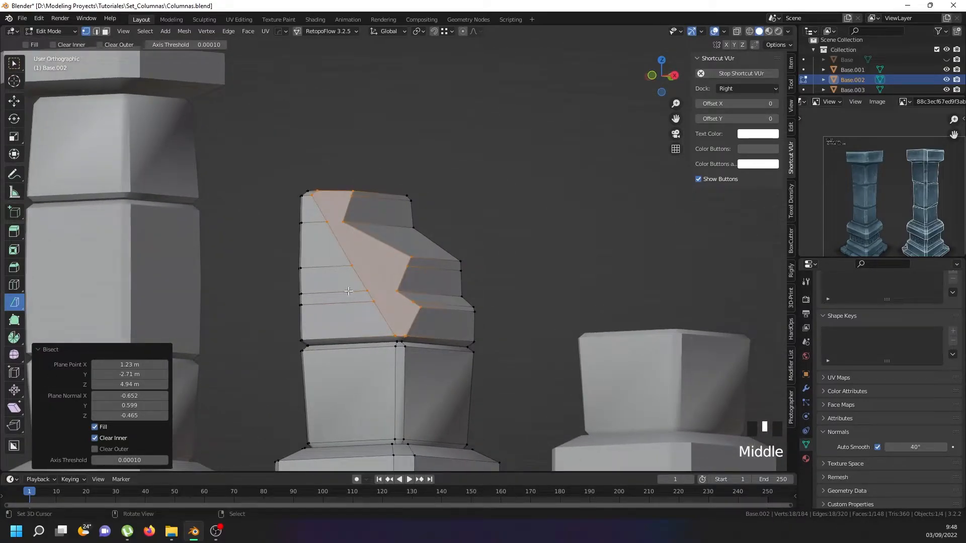
{"action": "middle_click_drag", "start_coordinate": [391, 314], "coordinate": [227, 373]}
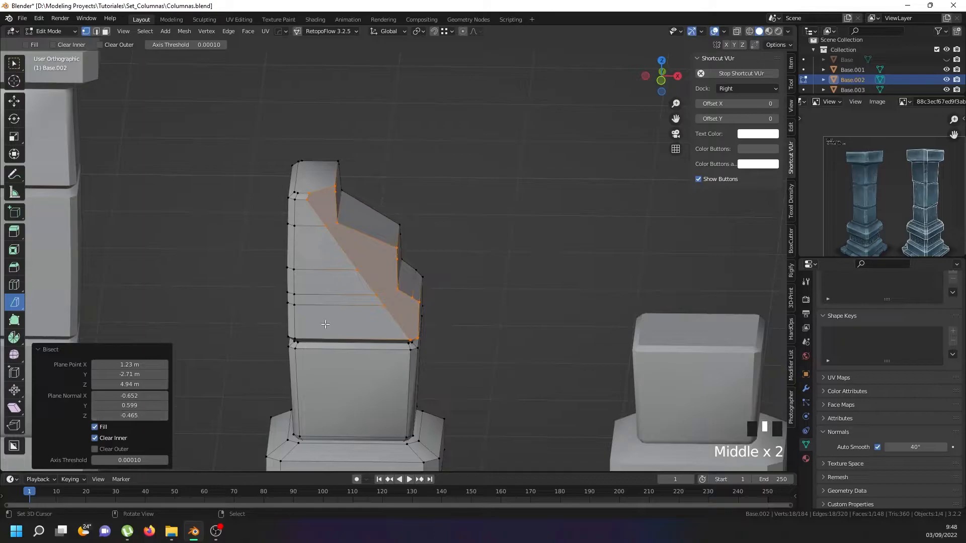
{"action": "key", "text": "Tab"}
{"action": "mouse_move", "coordinate": [359, 315]}
{"action": "middle_mouse_down"}
{"action": "mouse_move", "coordinate": [300, 301]}
{"action": "mouse_move", "coordinate": [351, 267]}
{"action": "mouse_move", "coordinate": [371, 301]}
{"action": "middle_mouse_up"}
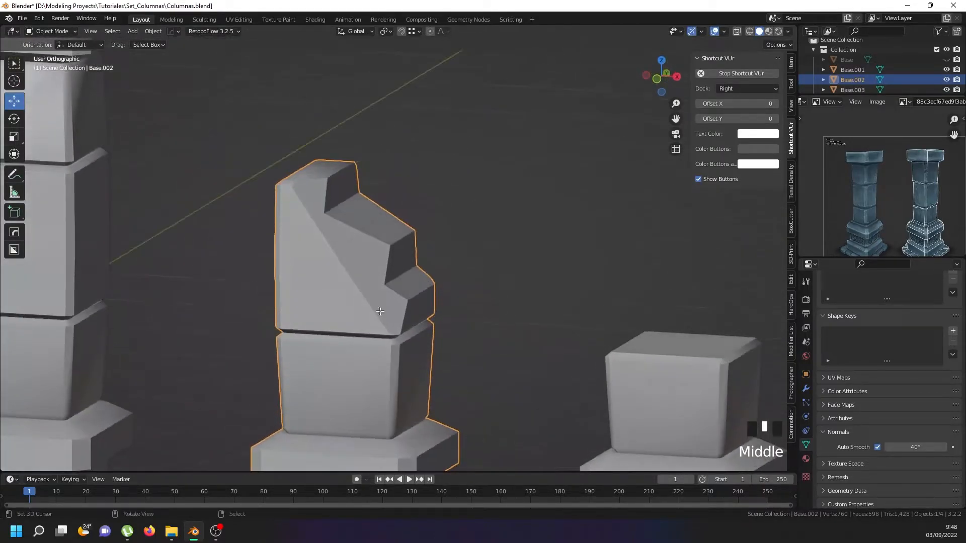
- Slide the two vertices at the bottom end of the diagonal cut fully onto their neighbouring corner vertices
{"action": "key", "text": "Tab"}
{"action": "scroll", "coordinate": [393, 335], "scroll_direction": "up", "scroll_amount": 6}
{"action": "right_click", "coordinate": [392, 335]}
{"action": "scroll", "coordinate": [392, 335], "scroll_direction": "down", "scroll_amount": 2}
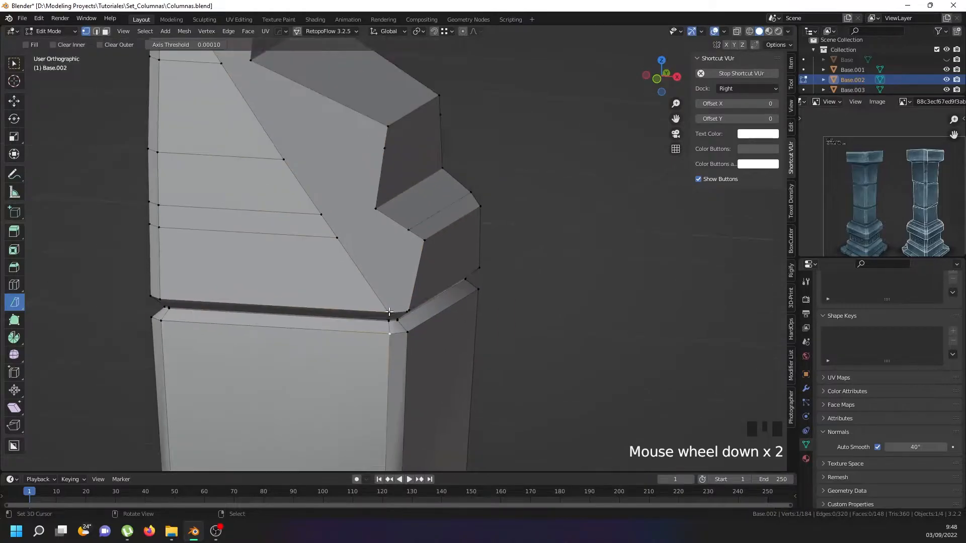
{"action": "scroll", "coordinate": [393, 335], "scroll_direction": "up", "scroll_amount": 6}
{"action": "right_click", "coordinate": [393, 334]}
{"action": "middle_click_drag", "start_coordinate": [393, 332], "coordinate": [392, 293]}
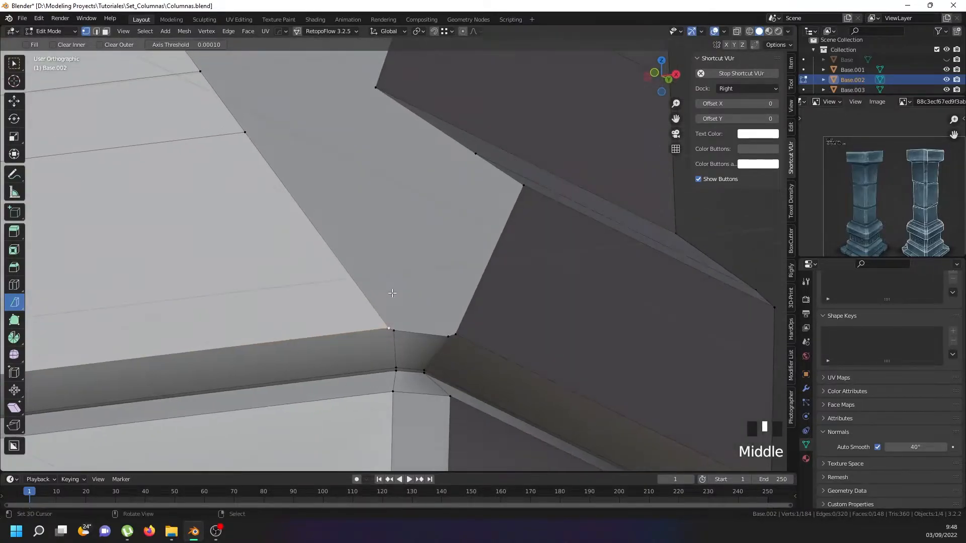
{"action": "key", "text": "g"}
{"action": "left_click", "coordinate": [456, 345]}
{"action": "key", "text": "g"}
{"action": "key", "text": "g"}
{"action": "left_click", "coordinate": [394, 335]}
{"action": "scroll", "coordinate": [393, 314], "scroll_direction": "down", "scroll_amount": 5}
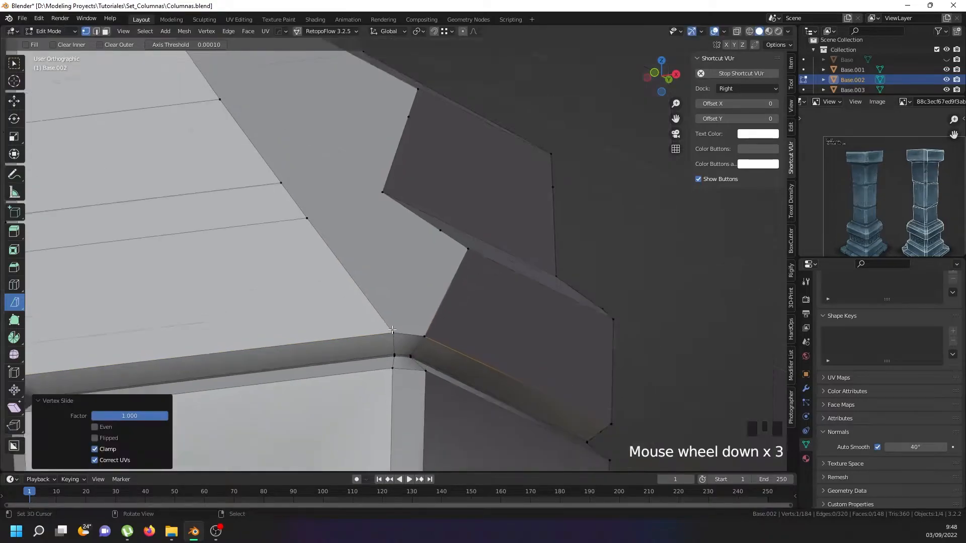
- Merge the whole mesh's vertices by a distance of 0.0001 m to remove the doubles at the slid corners
{"action": "middle_click_drag", "start_coordinate": [384, 281], "coordinate": [367, 324]}
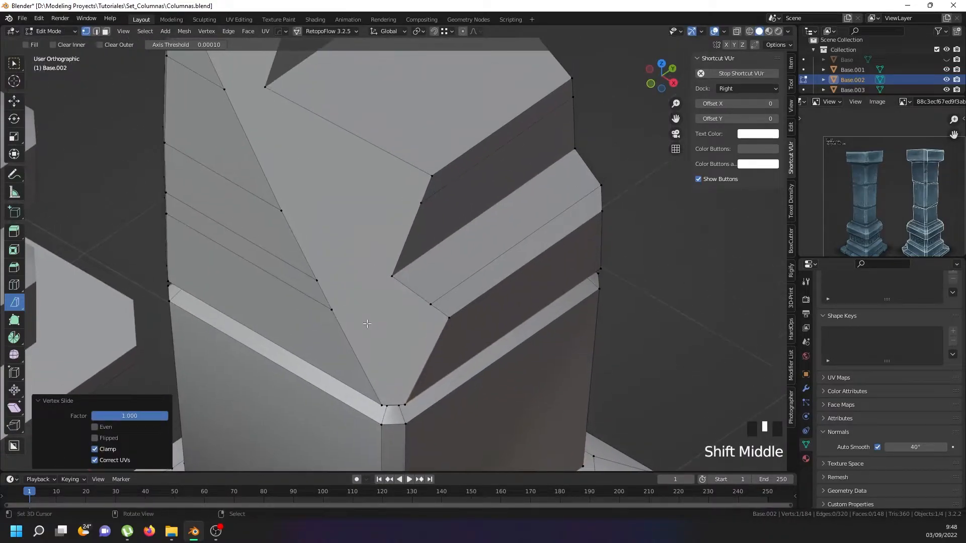
{"action": "key", "text": "a"}
{"action": "key", "text": "a"}
{"action": "key", "text": "a"}
{"action": "key", "text": "w"}
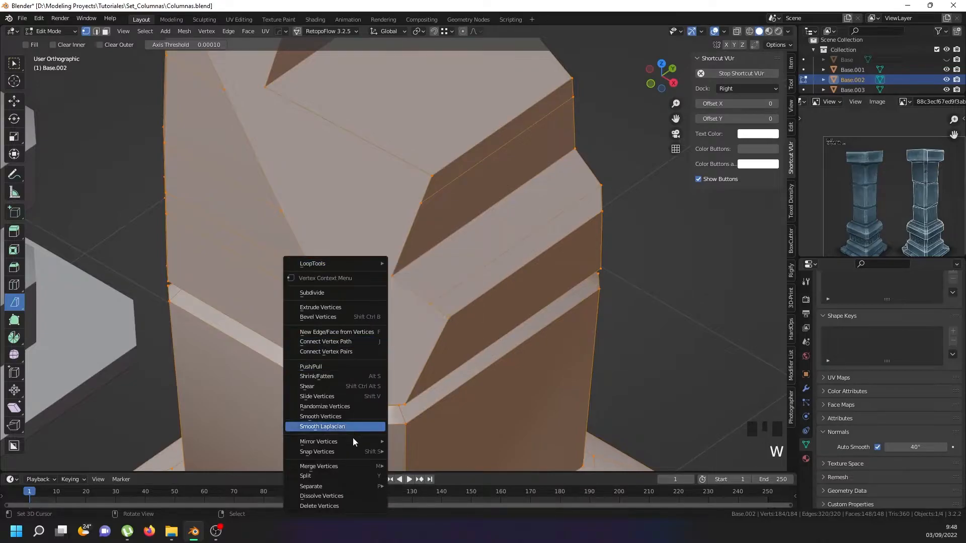
{"action": "mouse_move", "coordinate": [337, 466]}
{"action": "left_click", "coordinate": [409, 464]}
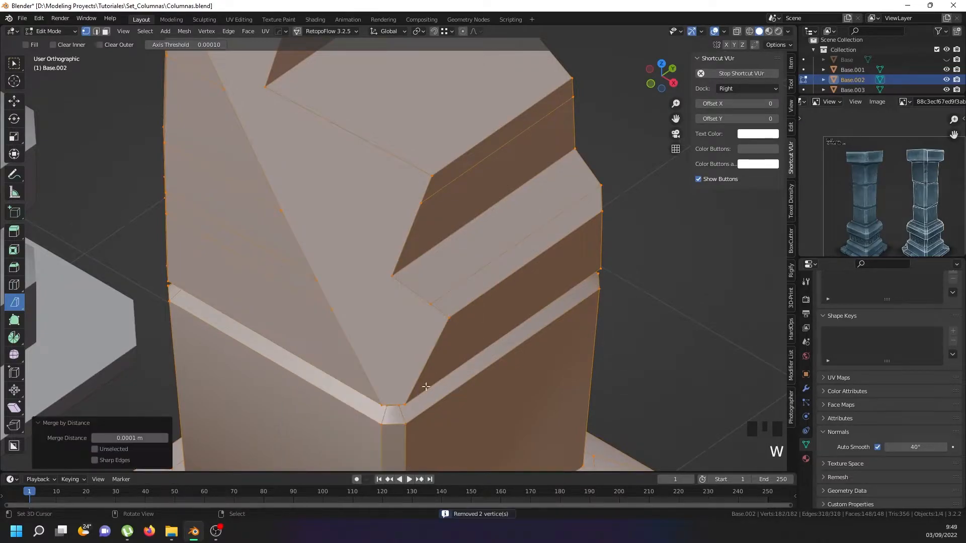
- Connect the lower step's outer and inner corner vertices to the matching vertices on the opposite edge of the diagonal face
{"action": "right_click", "coordinate": [448, 318]}
{"action": "right_click", "coordinate": [348, 309], "text": "shift"}
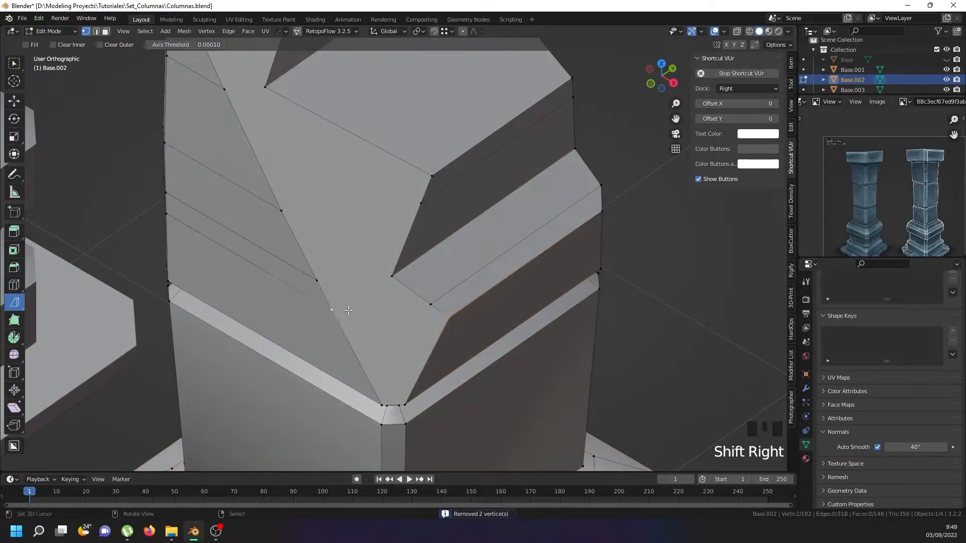
{"action": "key", "text": "j"}
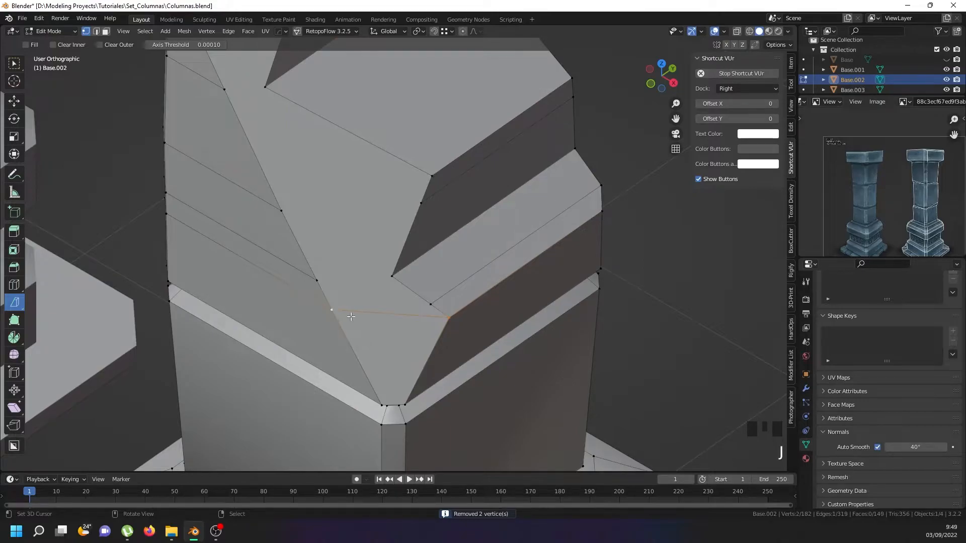
{"action": "right_click", "coordinate": [392, 277]}
{"action": "right_click", "coordinate": [316, 280], "text": "shift"}
{"action": "key", "text": "j"}
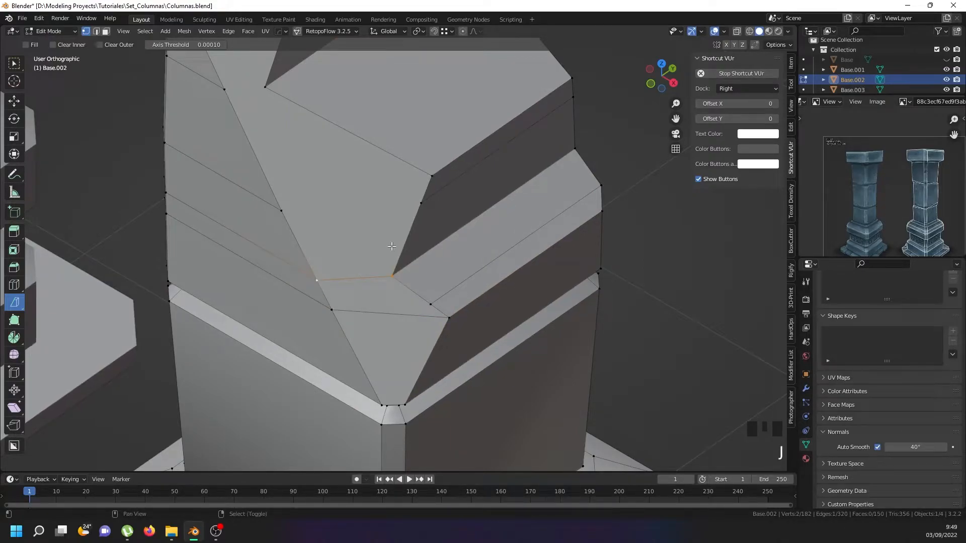
- Connect the middle and upper steps' edge vertices to the matching vertices on the opposite edge of the diagonal face
{"action": "middle_click_drag", "start_coordinate": [388, 237], "coordinate": [403, 302], "text": "shift"}
{"action": "right_click", "coordinate": [436, 267]}
{"action": "right_click", "coordinate": [296, 275], "text": "shift"}
{"action": "key", "text": "j"}
{"action": "right_click", "coordinate": [447, 241]}
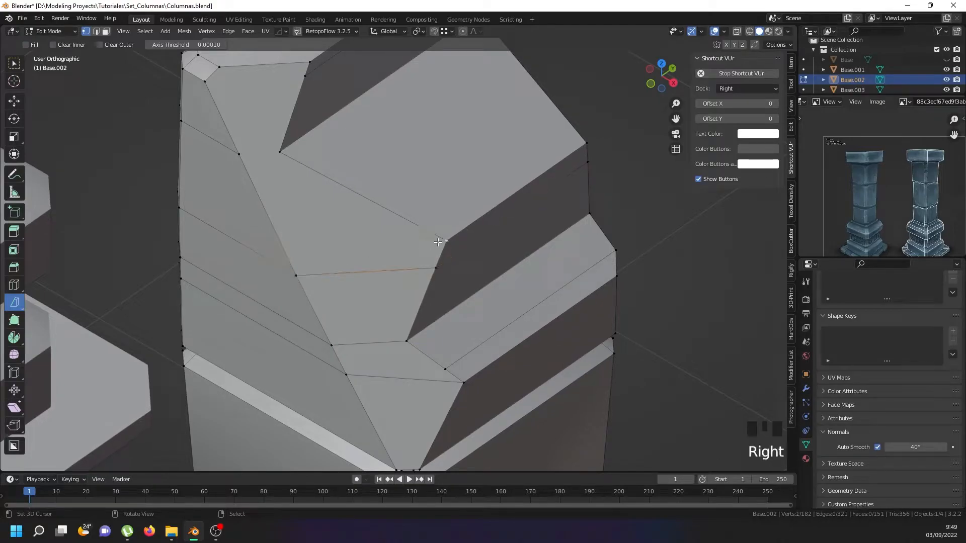
{"action": "right_click", "coordinate": [263, 156]}
{"action": "right_click", "coordinate": [242, 153], "text": "shift"}
{"action": "key", "text": "j"}
{"action": "middle_click_drag", "start_coordinate": [275, 167], "coordinate": [287, 302], "text": "shift"}
{"action": "right_click", "coordinate": [317, 212]}
{"action": "right_click", "coordinate": [214, 218], "text": "shift"}
{"action": "key", "text": "j"}
- Try to slide the stray vertex on the lower step's sloping ledge onto the step's inner corner vertex
{"action": "scroll", "coordinate": [214, 219], "scroll_direction": "down", "scroll_amount": 2}
{"action": "middle_click_drag", "start_coordinate": [434, 416], "coordinate": [379, 303], "text": "shift"}
{"action": "scroll", "coordinate": [343, 311], "scroll_direction": "up", "scroll_amount": 3}
{"action": "right_click", "coordinate": [350, 318]}
{"action": "right_click", "coordinate": [350, 318], "text": "alt+shift"}
{"action": "right_click", "coordinate": [317, 246]}
{"action": "key", "text": "g"}
{"action": "key", "text": "g"}
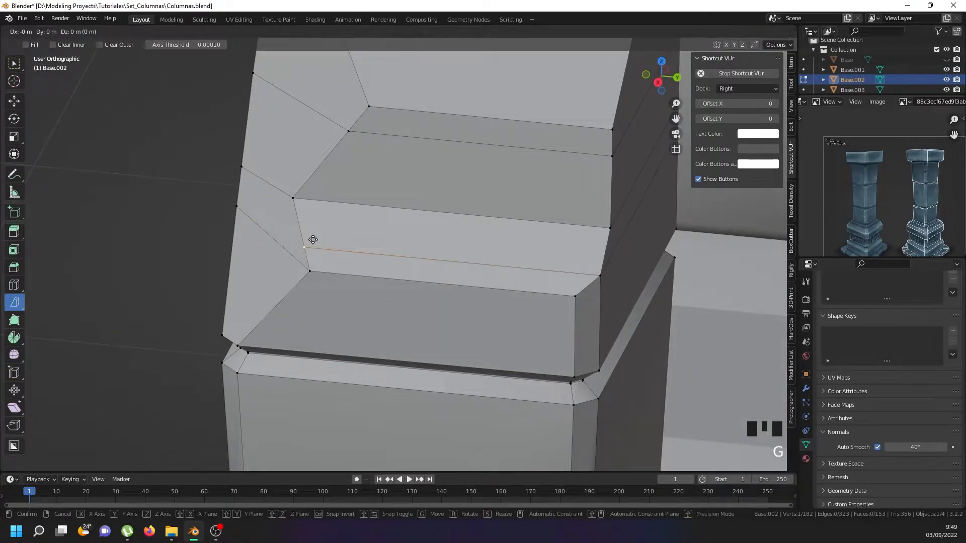
{"action": "left_click", "coordinate": [412, 199]}
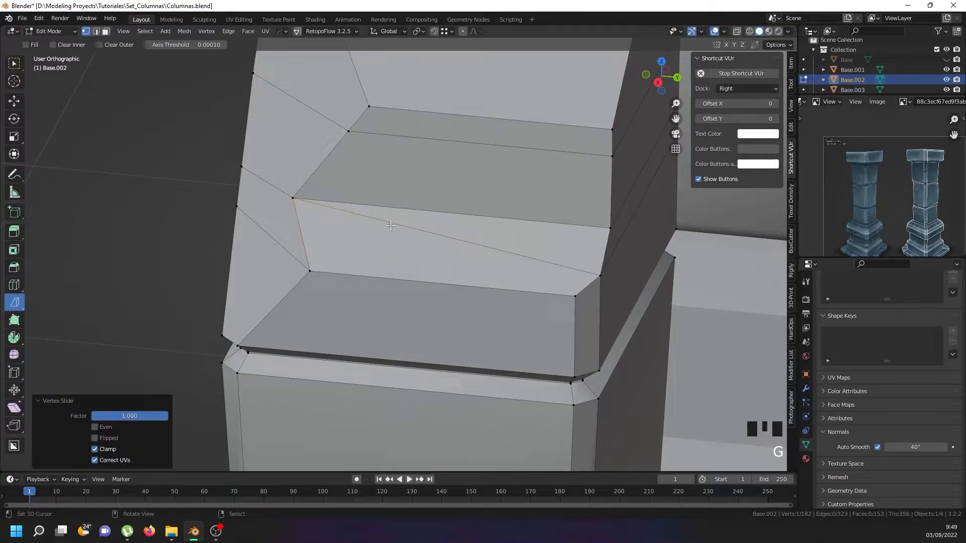
{"action": "scroll", "coordinate": [391, 226], "scroll_direction": "down", "scroll_amount": 2}
{"action": "middle_click_drag", "start_coordinate": [391, 226], "coordinate": [329, 241]}
{"action": "key", "text": "ctrl+z"}
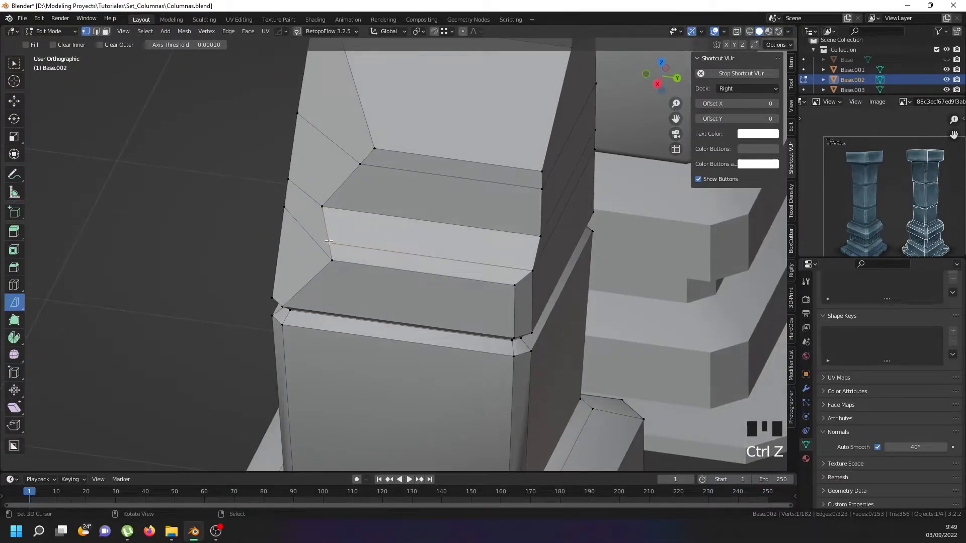
- Slide the stray ledge vertex fully onto the lower step's outer corner vertex and check the result around the block
{"action": "key", "text": "g"}
{"action": "key", "text": "g"}
{"action": "left_click", "coordinate": [333, 291]}
{"action": "middle_click_drag", "start_coordinate": [334, 291], "coordinate": [417, 262]}
{"action": "middle_click_drag", "start_coordinate": [408, 227], "coordinate": [505, 170]}
{"action": "middle_click_drag", "start_coordinate": [401, 185], "coordinate": [446, 247]}
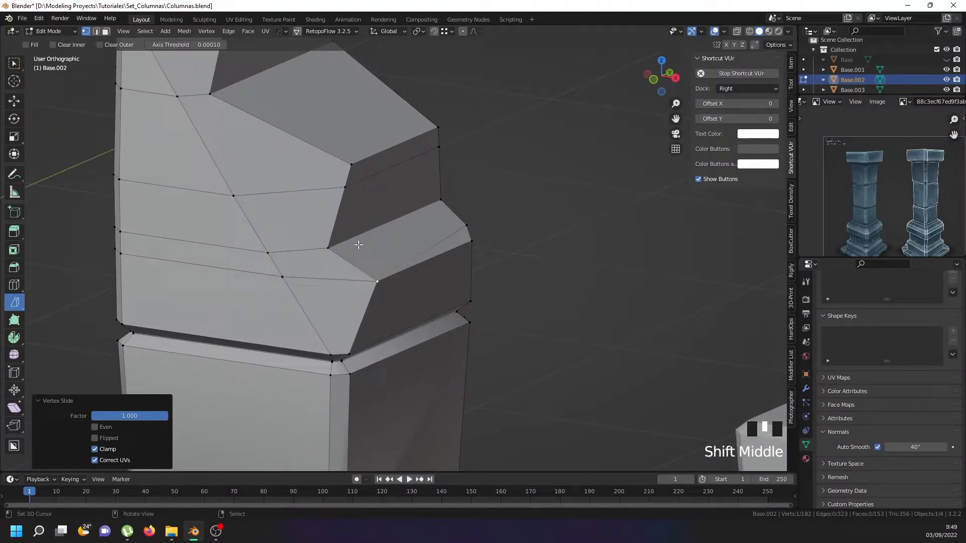
- Select the whole mesh and merge its vertices by distance to remove the double at the lower step's corner
{"action": "key", "text": "a"}
{"action": "key", "text": "a"}
{"action": "key", "text": "w"}
{"action": "mouse_move", "coordinate": [358, 246]}
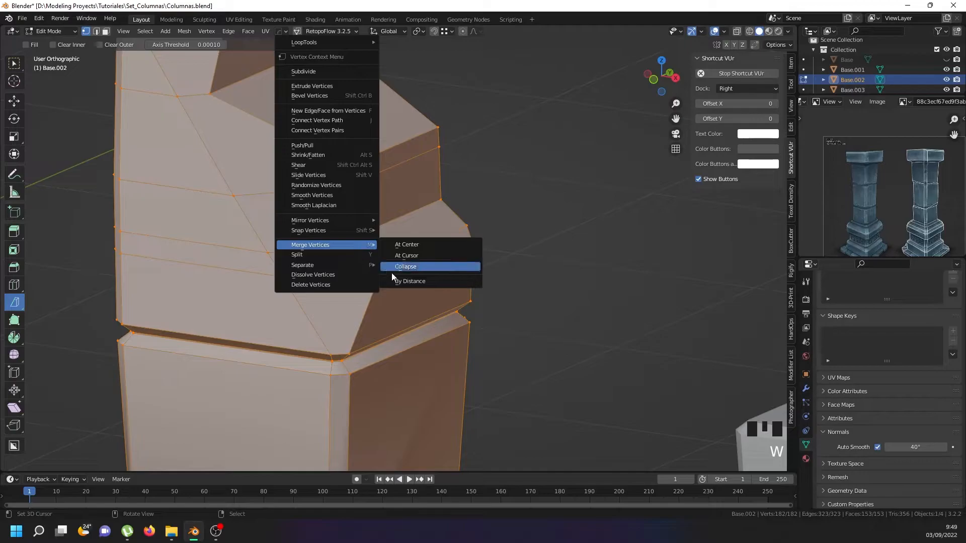
{"action": "left_click", "coordinate": [399, 283]}
- Delete the edge loop running around the block just below the middle step's outer corner
{"action": "right_click", "coordinate": [355, 189]}
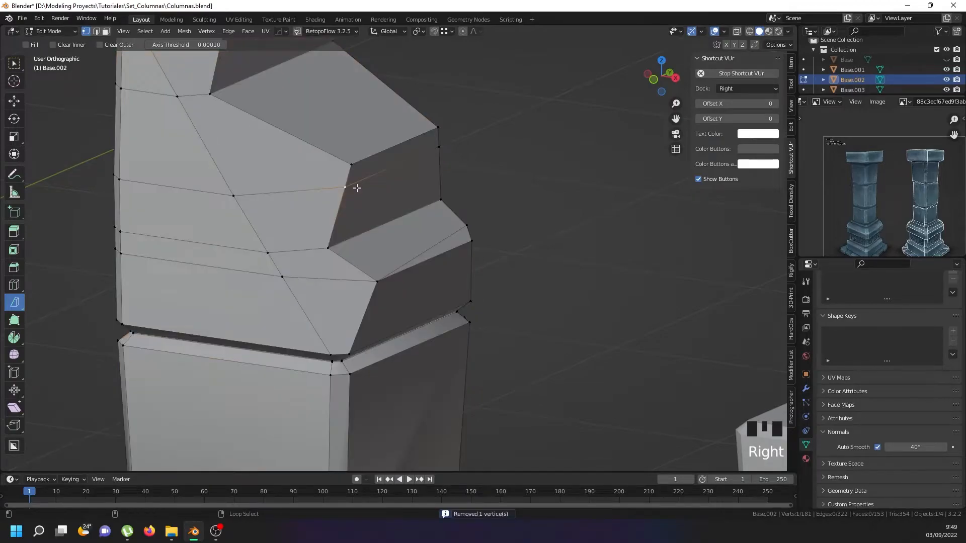
{"action": "right_click", "coordinate": [356, 188], "text": "alt+shift"}
{"action": "key", "text": "x"}
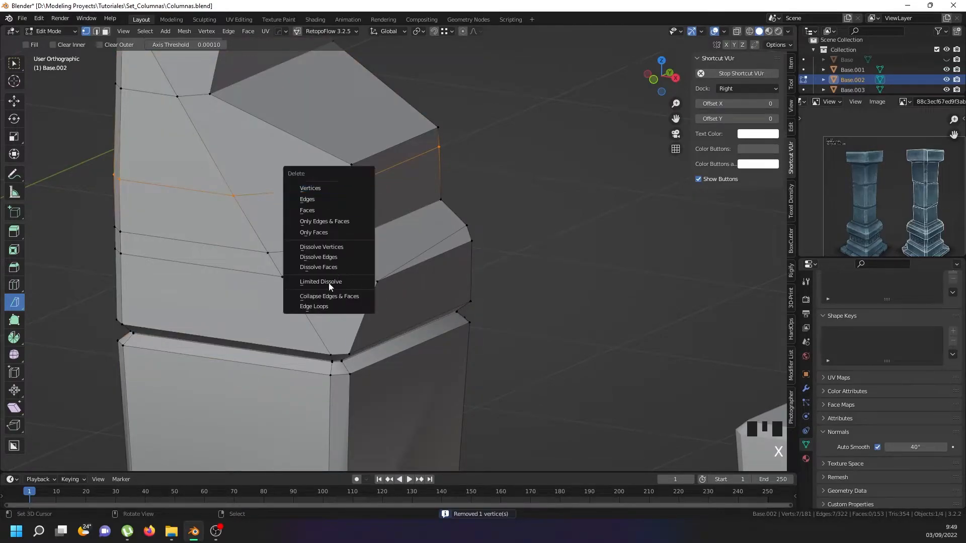
{"action": "left_click", "coordinate": [313, 306]}
- In front view, knife a horizontal cut through the whole broken block from the middle step's outer corner, with Cut Through on and locked to X
{"action": "middle_click_drag", "start_coordinate": [314, 294], "coordinate": [395, 255], "text": "shift"}
{"action": "right_click", "coordinate": [398, 254]}
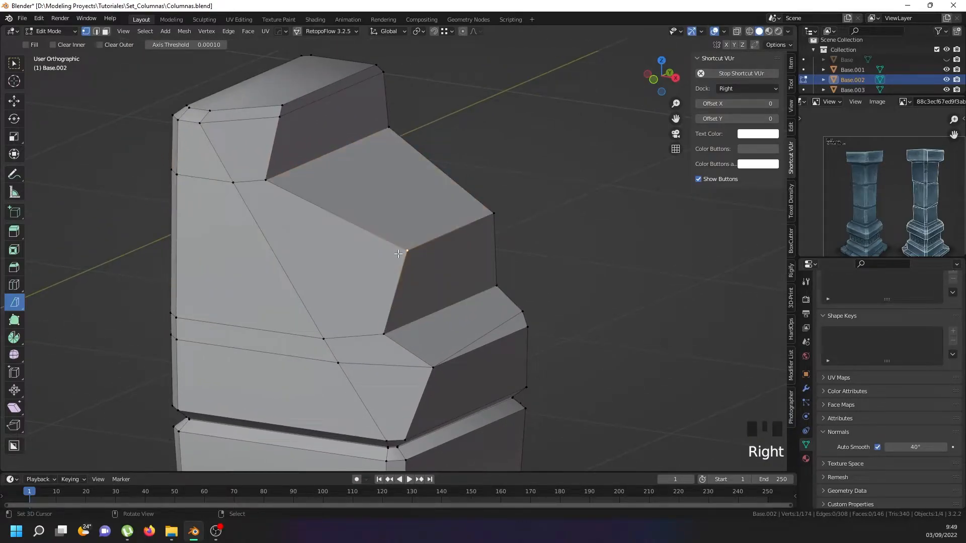
{"action": "key", "text": "KP_3"}
{"action": "key", "text": "KP_1"}
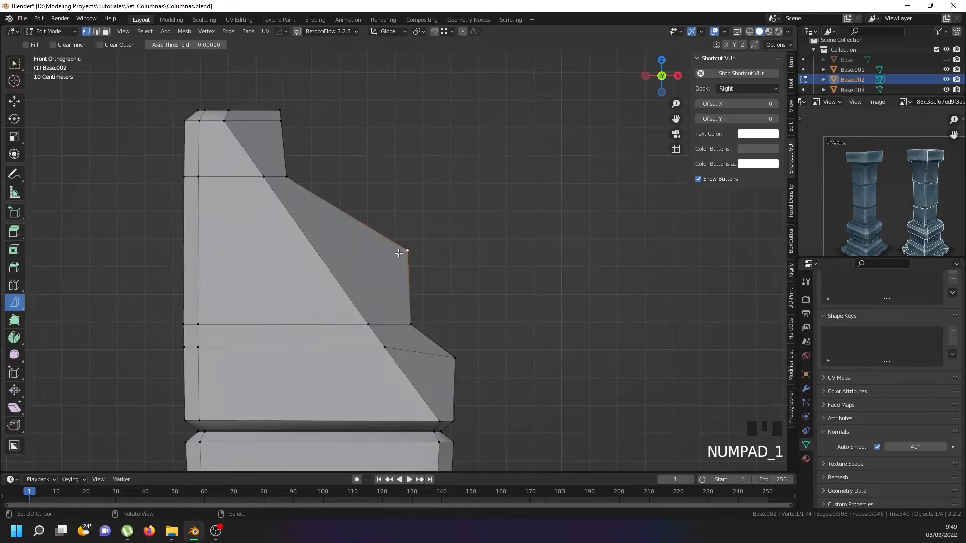
{"action": "key", "text": "l"}
{"action": "key", "text": "k"}
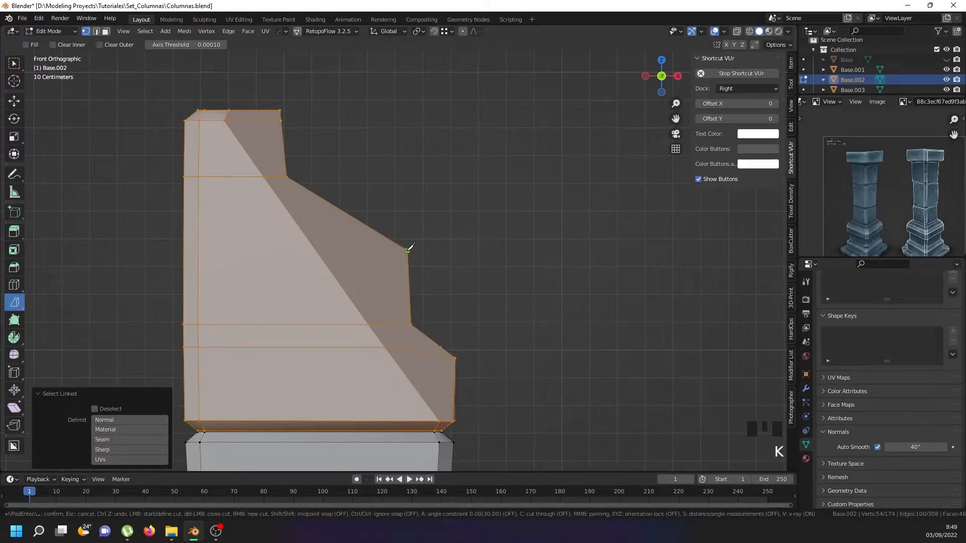
{"action": "key", "text": "c"}
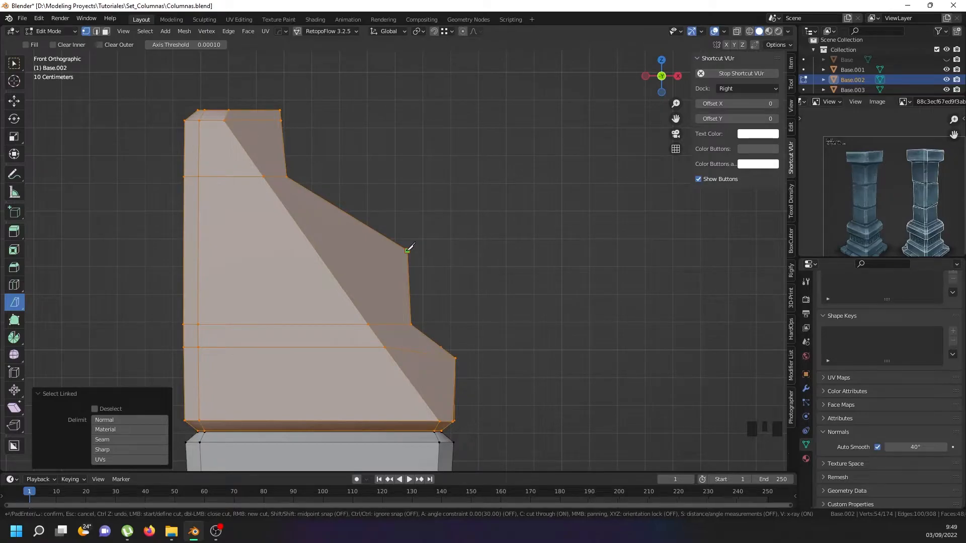
{"action": "left_click", "coordinate": [408, 250]}
{"action": "key", "text": "x"}
{"action": "left_click", "coordinate": [132, 255]}
{"action": "key", "text": "Return"}
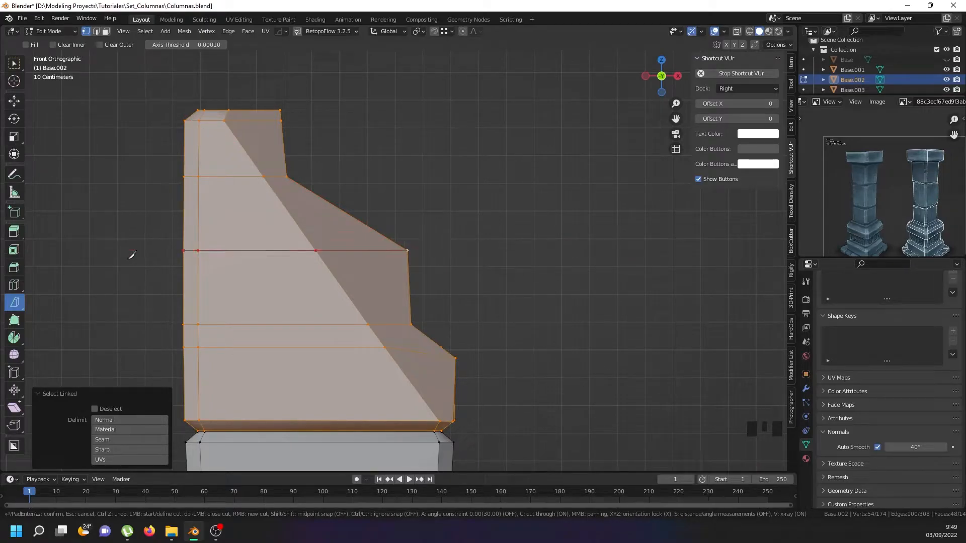
{"action": "key", "text": "alt+a"}
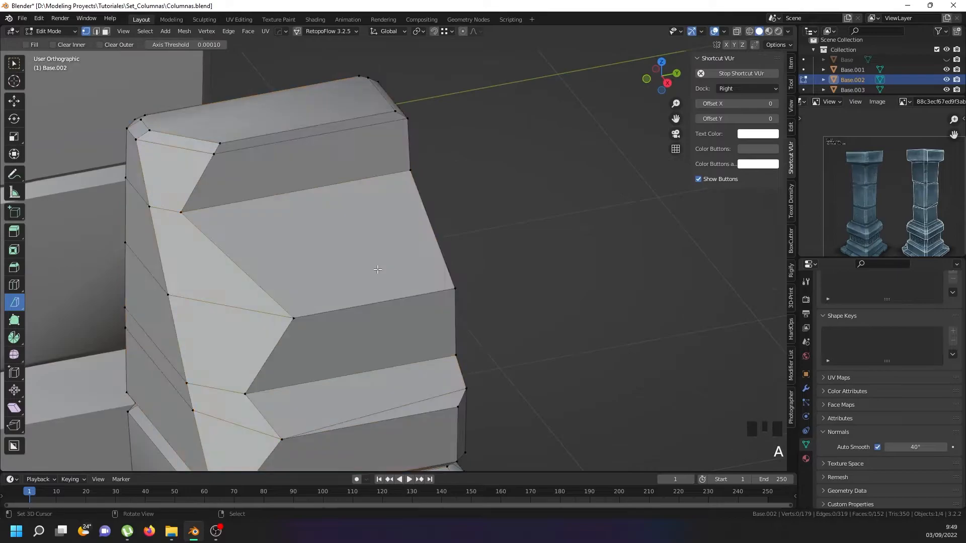
- Return to Object Mode and review the finished broken column beside the other column variants
{"action": "middle_click_drag", "start_coordinate": [376, 270], "coordinate": [339, 243]}
{"action": "scroll", "coordinate": [325, 256], "scroll_direction": "down", "scroll_amount": 5}
{"action": "key", "text": "Tab"}
{"action": "scroll", "coordinate": [325, 256], "scroll_direction": "down", "scroll_amount": 3}
{"action": "key", "text": "alt+a"}
{"action": "middle_click_drag", "start_coordinate": [331, 286], "coordinate": [302, 294]}
{"action": "scroll", "coordinate": [362, 301], "scroll_direction": "down", "scroll_amount": 5}
{"action": "scroll", "coordinate": [363, 283], "scroll_direction": "up", "scroll_amount": 6}
{"action": "right_click", "coordinate": [342, 285]}
{"action": "scroll", "coordinate": [400, 272], "scroll_direction": "down", "scroll_amount": 6}
{"action": "scroll", "coordinate": [302, 294], "scroll_direction": "down", "scroll_amount": 1}
- Delete the full, broken and short column duplicates, keeping only the original column at the world origin
{"action": "right_click", "coordinate": [314, 294]}
{"action": "right_click", "coordinate": [348, 303], "text": "shift"}
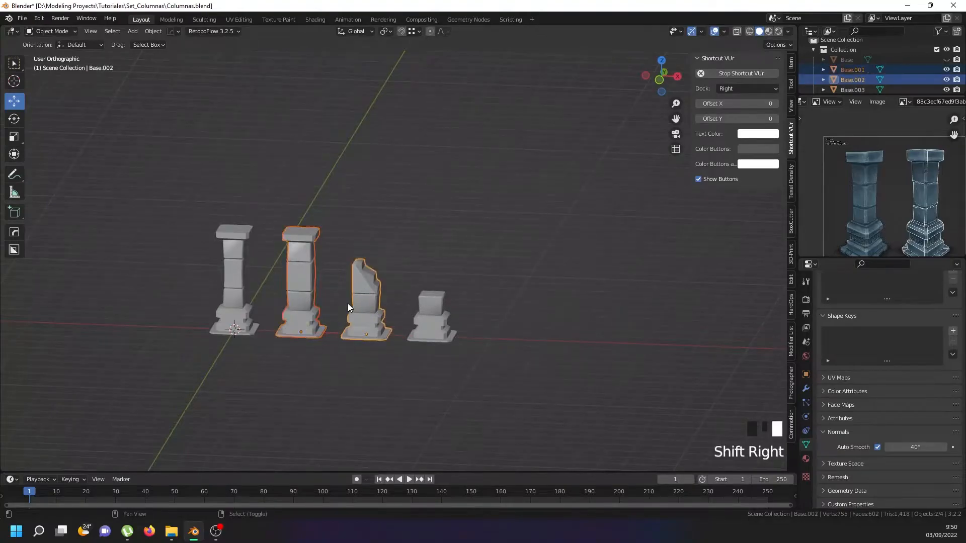
{"action": "right_click", "coordinate": [417, 306], "text": "shift"}
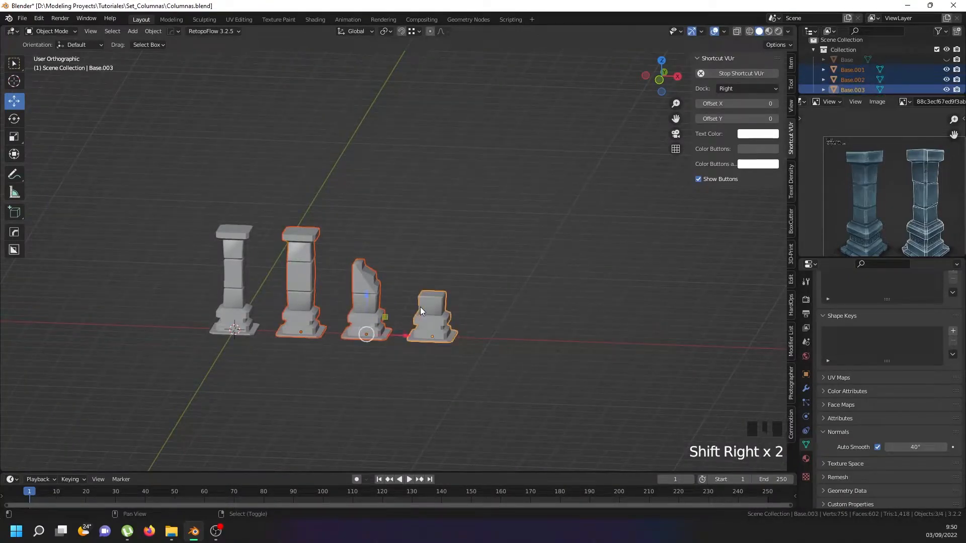
{"action": "key", "text": "x"}
{"action": "left_click", "coordinate": [382, 331]}
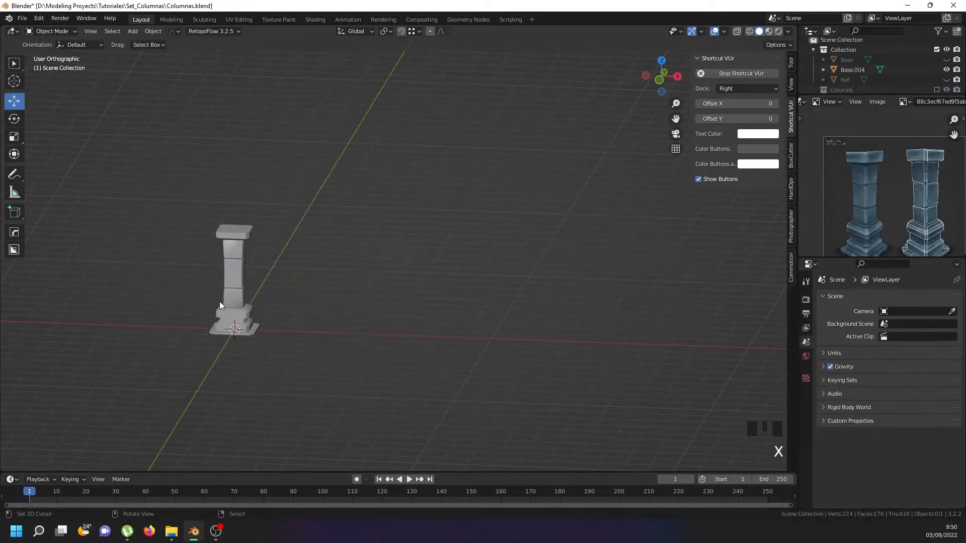
- Select the remaining column, inspect it from the front and enter Edit Mode on its mesh
{"action": "right_click", "coordinate": [227, 298]}
{"action": "key", "text": "KP_1"}
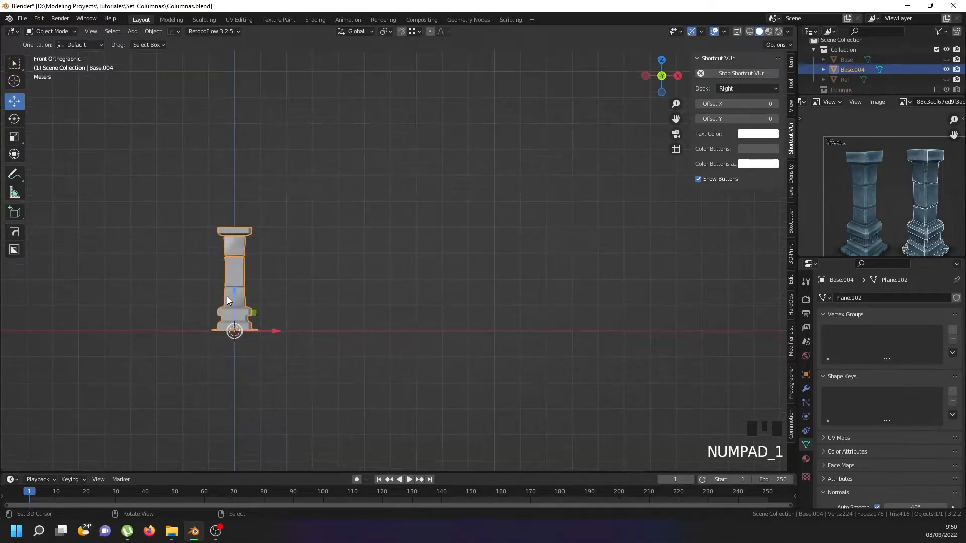
{"action": "scroll", "coordinate": [250, 276], "scroll_direction": "up", "scroll_amount": 6}
{"action": "middle_click_drag", "start_coordinate": [280, 288], "coordinate": [273, 306]}
{"action": "key", "text": "KP_1"}
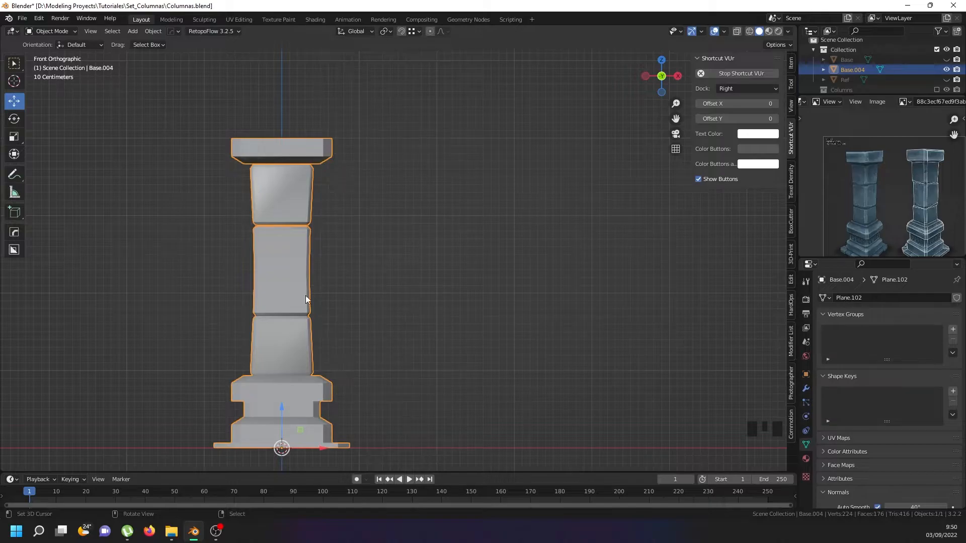
{"action": "middle_click_drag", "start_coordinate": [356, 331], "coordinate": [468, 299], "text": "shift"}
{"action": "mouse_move", "coordinate": [401, 181]}
{"action": "middle_mouse_down"}
{"action": "mouse_move", "coordinate": [366, 192]}
{"action": "mouse_move", "coordinate": [402, 176]}
{"action": "middle_mouse_up"}
{"action": "key", "text": "Tab"}
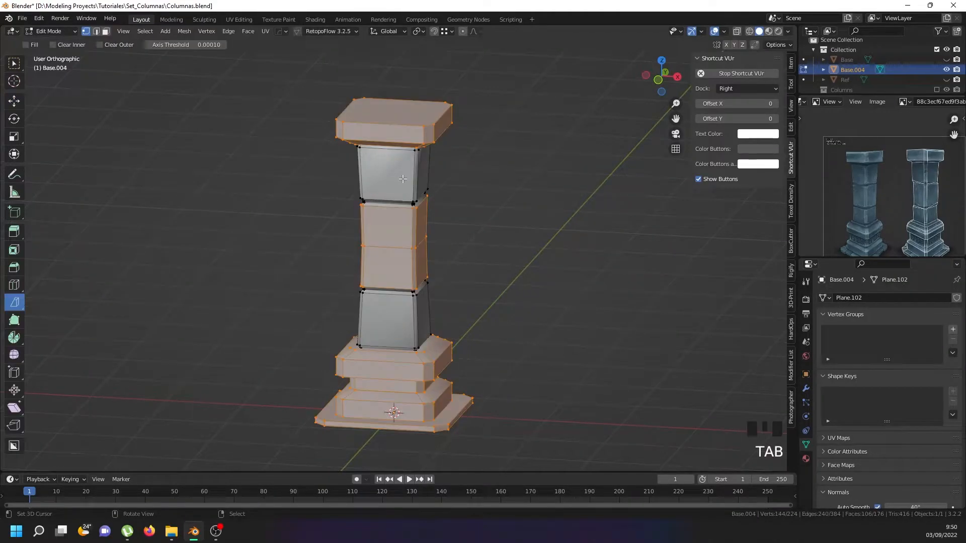
{"action": "right_click", "coordinate": [415, 137]}
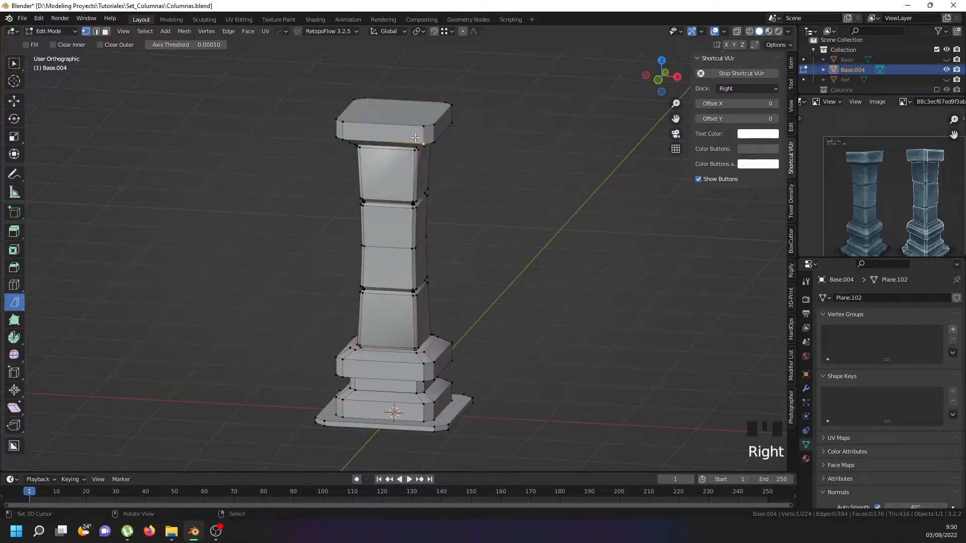
{"action": "key", "text": "l"}
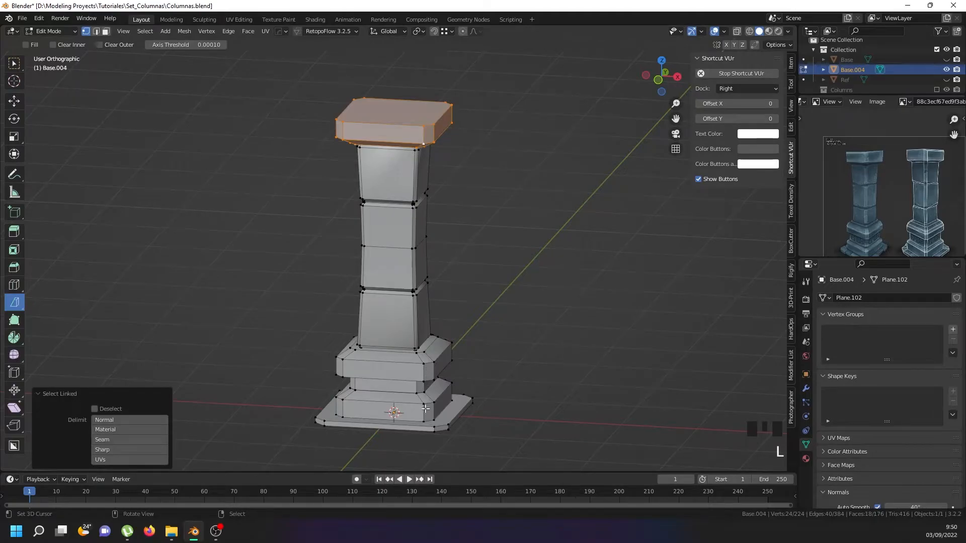
{"action": "key", "text": "l"}
{"action": "key", "text": "l"}
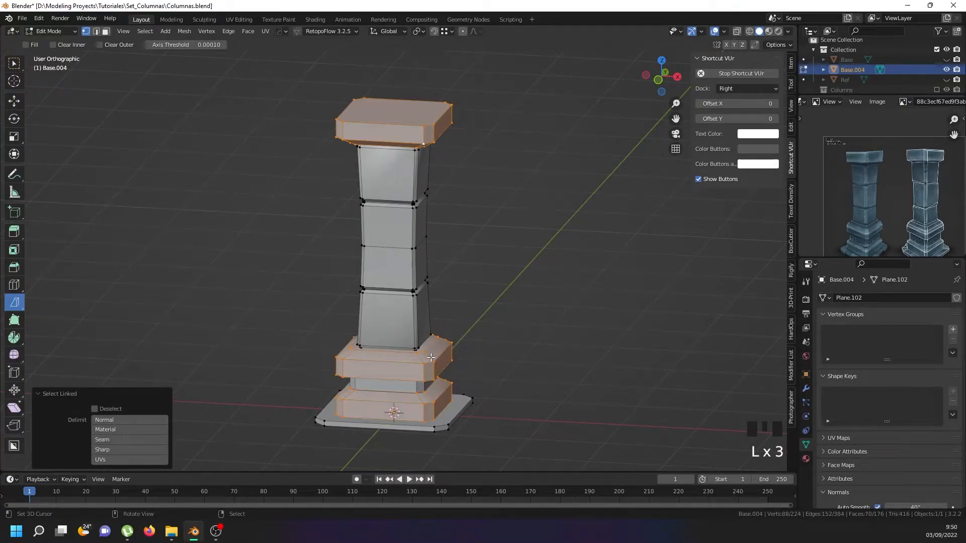
{"action": "key", "text": "KP_1"}
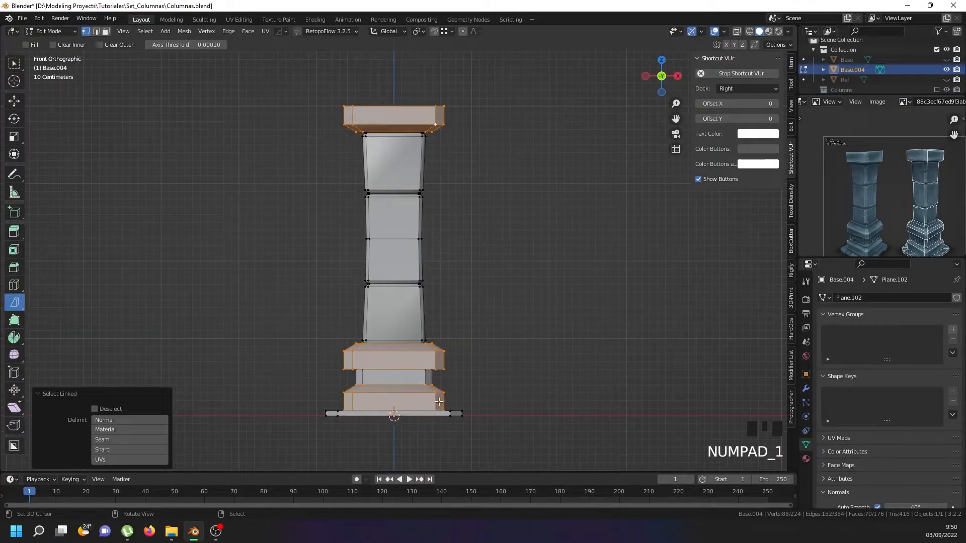
- Delete the column's top cap and the upper tier of its base as whole linked pieces
{"action": "right_click", "coordinate": [439, 355]}
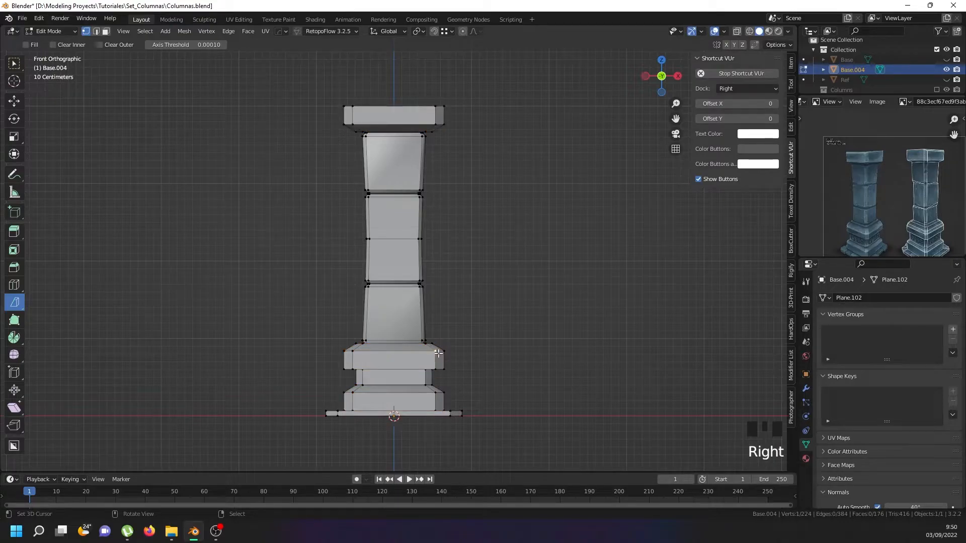
{"action": "key", "text": "l"}
{"action": "key", "text": "l"}
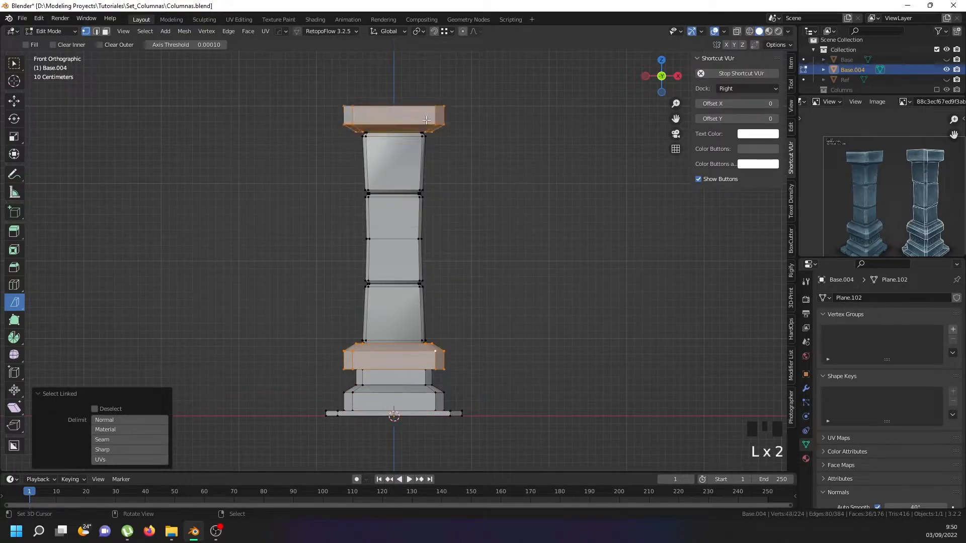
{"action": "key", "text": "x"}
{"action": "left_click", "coordinate": [410, 39]}
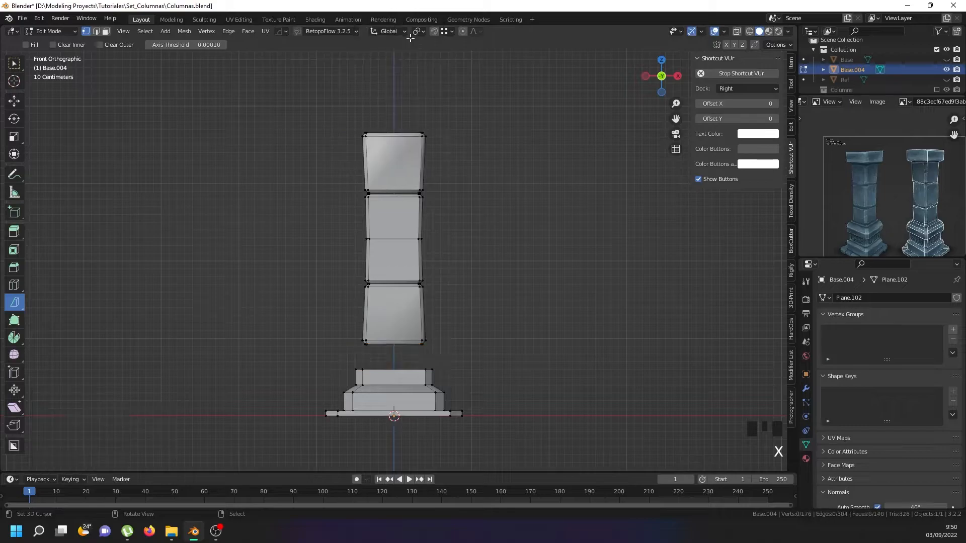
- Delete the uppermost shaft block, keeping the two blocks beneath it
{"action": "right_click", "coordinate": [420, 184]}
{"action": "key", "text": "l"}
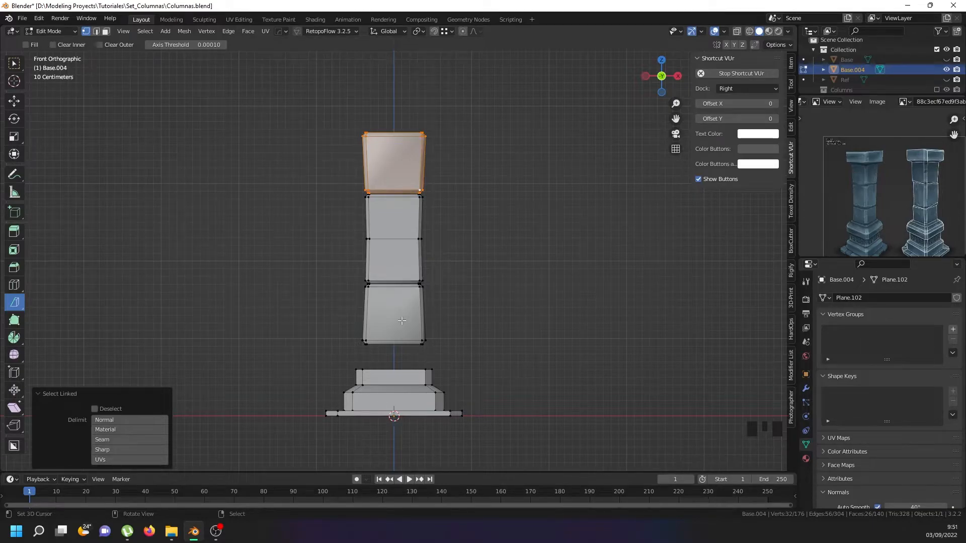
{"action": "key", "text": "x"}
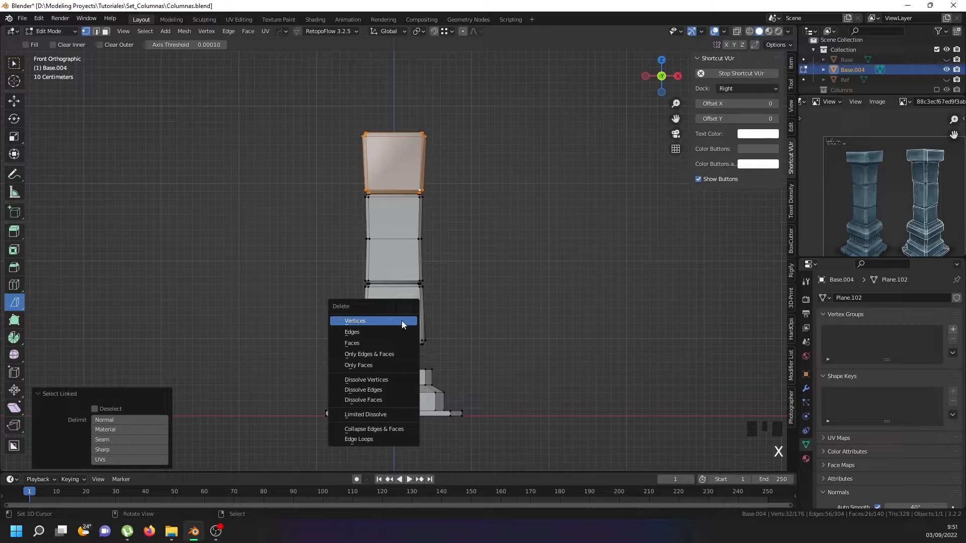
{"action": "left_click", "coordinate": [402, 321]}
{"action": "middle_click_drag", "start_coordinate": [403, 296], "coordinate": [415, 447]}
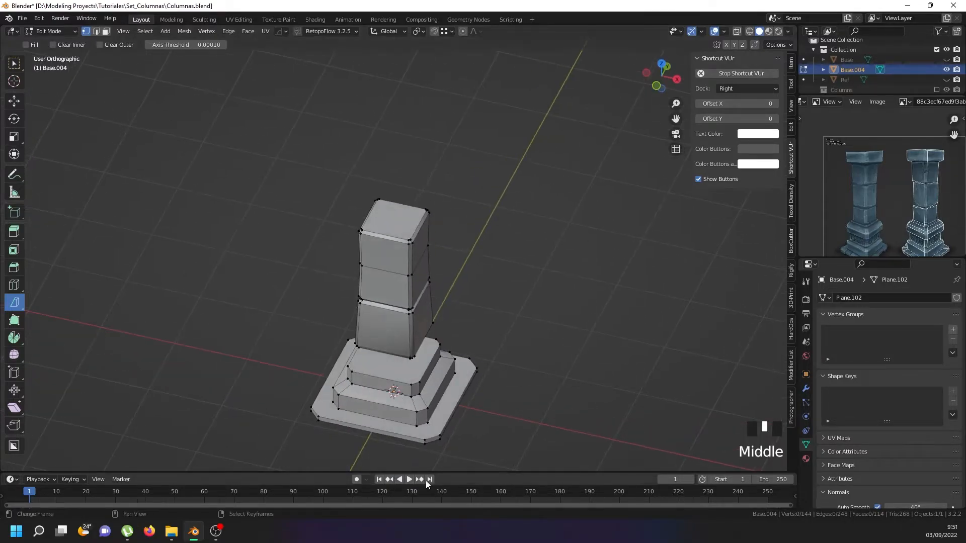
- Connect the chamfer corner vertices along two opposite sides of the base plate's upper face with straight edges
{"action": "scroll", "coordinate": [417, 441], "scroll_direction": "up", "scroll_amount": 2}
{"action": "right_click", "coordinate": [417, 441]}
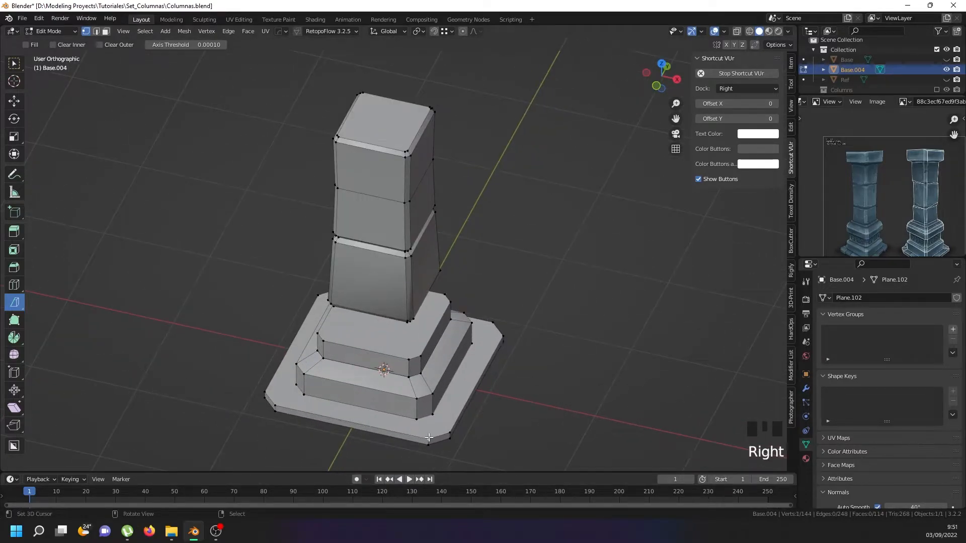
{"action": "right_click", "coordinate": [493, 321], "text": "shift"}
{"action": "key", "text": "j"}
{"action": "right_click", "coordinate": [282, 408]}
{"action": "middle_click_drag", "start_coordinate": [284, 408], "coordinate": [129, 362]}
{"action": "right_click", "coordinate": [123, 326], "text": "shift"}
{"action": "key", "text": "j"}
- Connect the matching chamfer corner vertices along two opposite sides of the base plate's underside
{"action": "middle_click_drag", "start_coordinate": [290, 412], "coordinate": [249, 300]}
{"action": "right_click", "coordinate": [244, 296]}
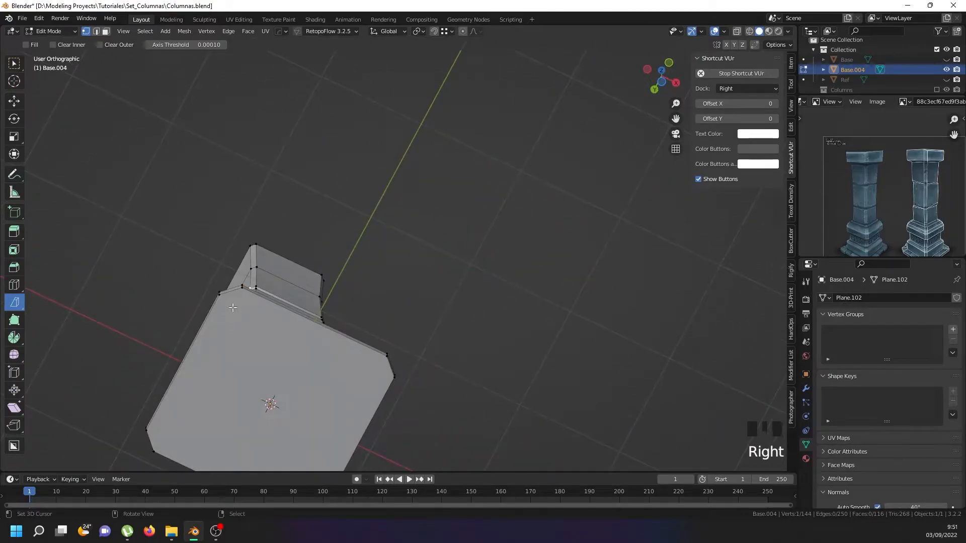
{"action": "right_click", "coordinate": [242, 288]}
{"action": "right_click", "coordinate": [154, 451], "text": "shift"}
{"action": "key", "text": "j"}
{"action": "middle_click_drag", "start_coordinate": [377, 371], "coordinate": [382, 293], "text": "shift"}
{"action": "right_click", "coordinate": [382, 293]}
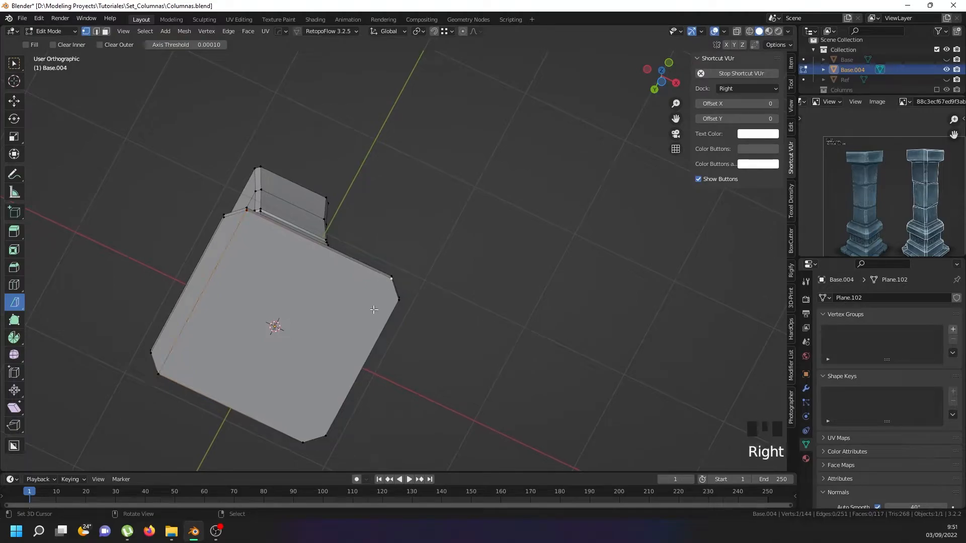
{"action": "right_click", "coordinate": [303, 442], "text": "shift"}
{"action": "key", "text": "j"}
- Return to Object Mode and examine the base plate's stone detail closely in the reference image
{"action": "middle_click_drag", "start_coordinate": [351, 262], "coordinate": [382, 336]}
{"action": "middle_click_drag", "start_coordinate": [388, 300], "coordinate": [372, 263]}
{"action": "key", "text": "Tab"}
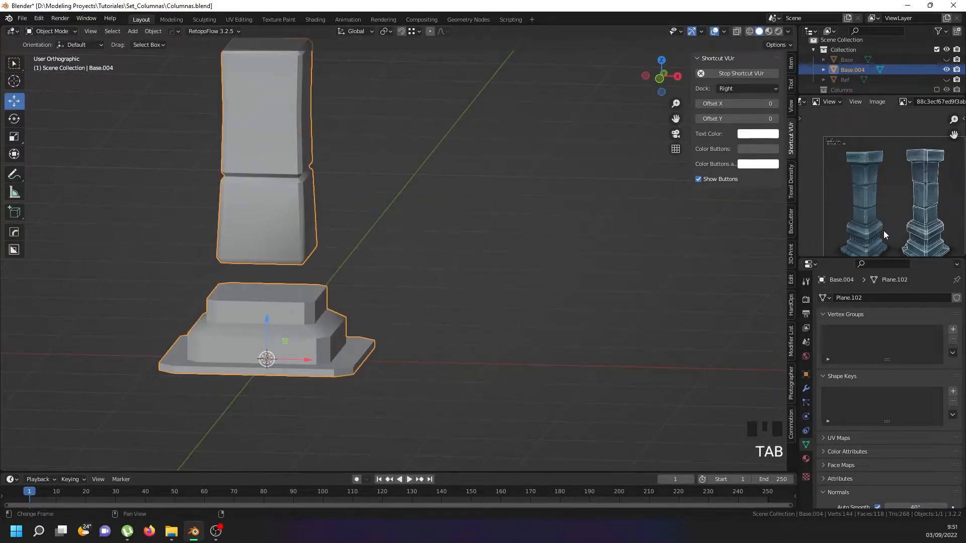
{"action": "scroll", "coordinate": [883, 230], "scroll_direction": "up", "scroll_amount": 7}
{"action": "middle_click_drag", "start_coordinate": [884, 230], "coordinate": [923, 203]}
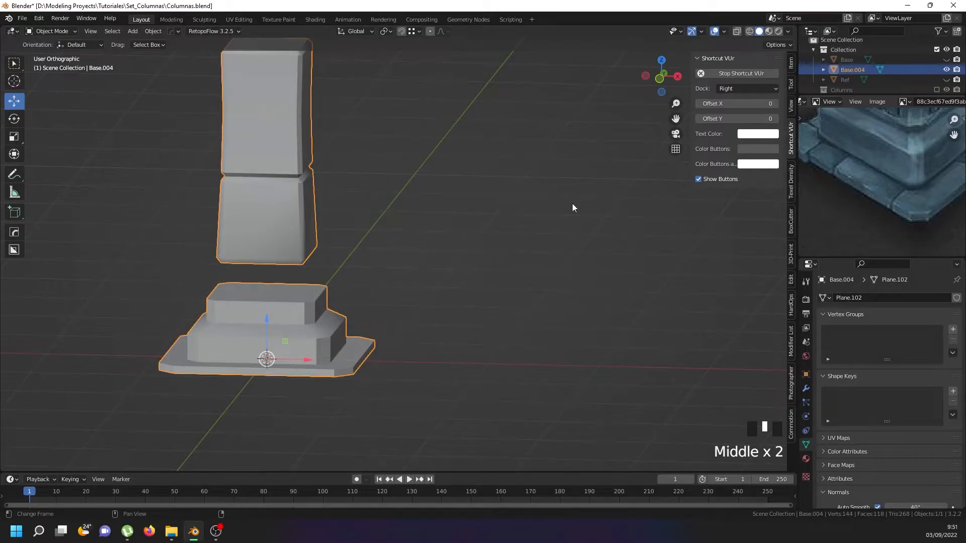
- Try moving the lower shaft block sideways about 1.85 m along X, and undo the move
{"action": "scroll", "coordinate": [256, 217], "scroll_direction": "down", "scroll_amount": 4}
{"action": "right_click", "coordinate": [258, 217]}
{"action": "key", "text": "Tab"}
{"action": "right_click", "coordinate": [260, 217]}
{"action": "right_click", "coordinate": [276, 236]}
{"action": "key", "text": "l"}
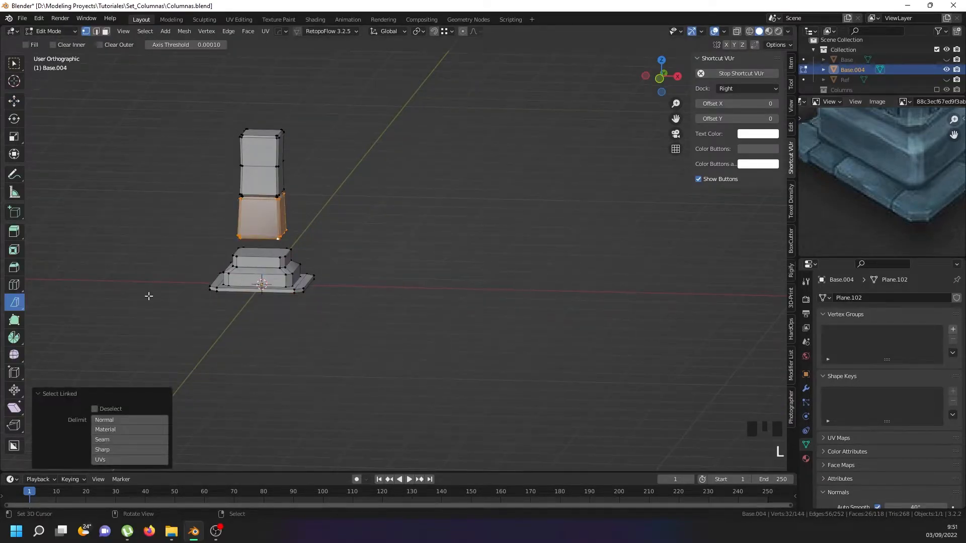
{"action": "left_click", "coordinate": [14, 101]}
{"action": "left_click_drag", "start_coordinate": [320, 218], "coordinate": [419, 217]}
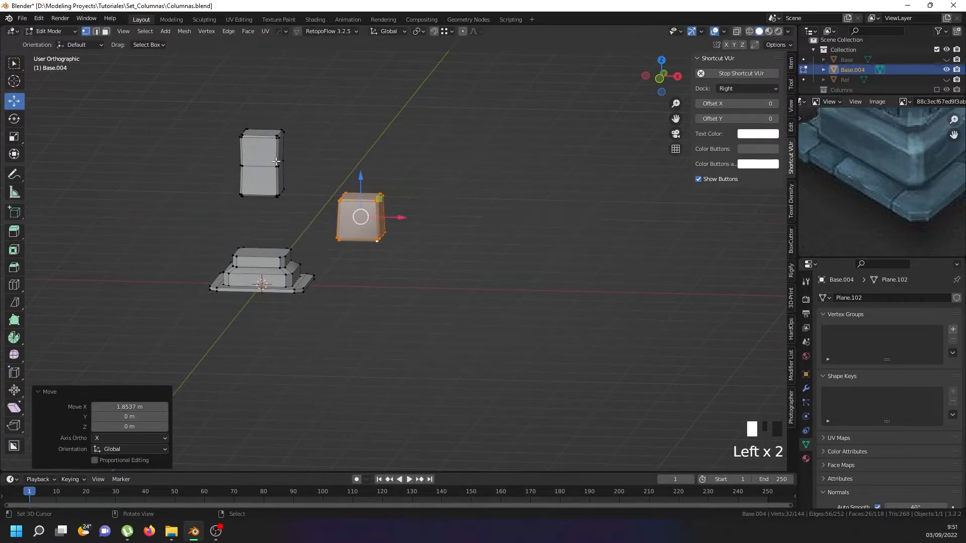
{"action": "right_click", "coordinate": [276, 163]}
{"action": "key", "text": "ctrl+z"}
{"action": "key", "text": "ctrl+z"}
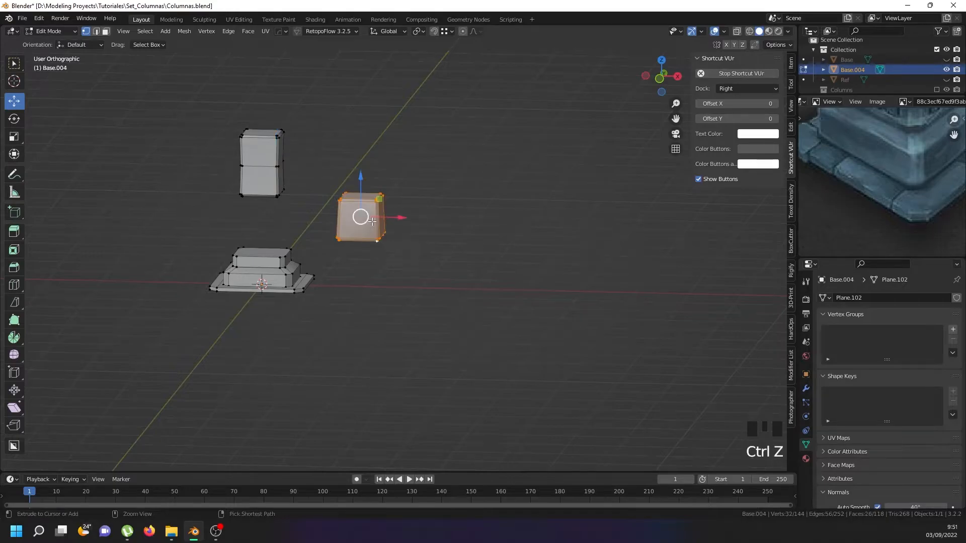
- Compare the shaft and base pieces from the front with the whole column in the reference image
{"action": "scroll", "coordinate": [891, 182], "scroll_direction": "down", "scroll_amount": 4}
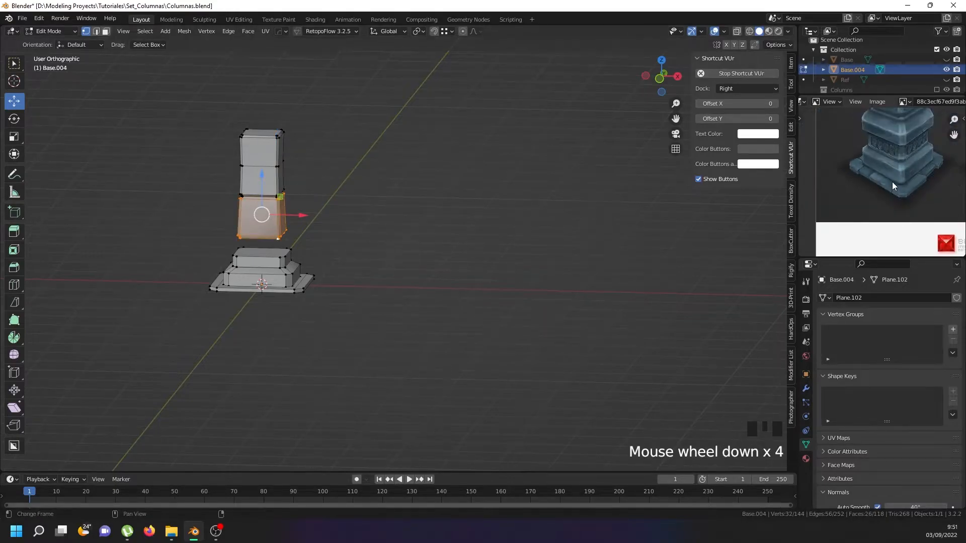
{"action": "middle_click_drag", "start_coordinate": [893, 155], "coordinate": [886, 209]}
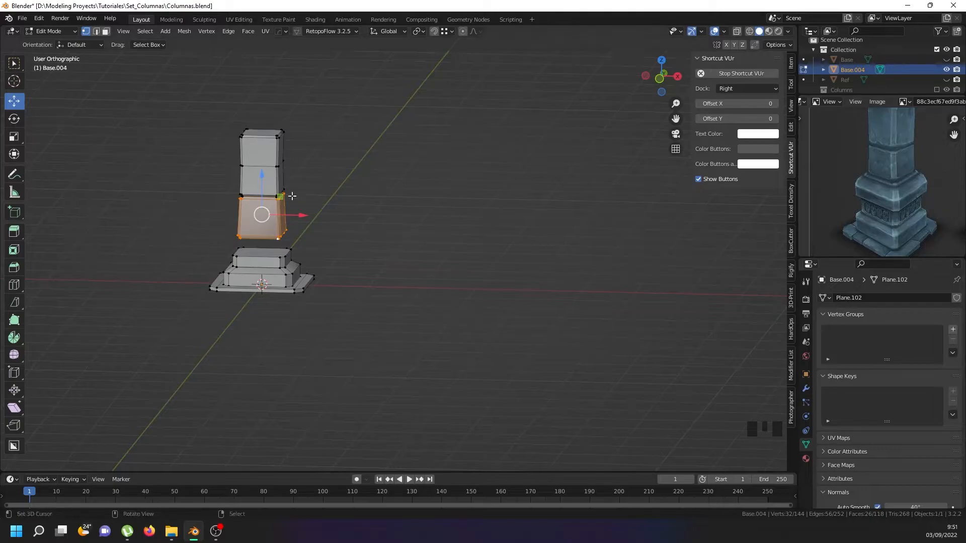
{"action": "key", "text": "KP_1"}
{"action": "scroll", "coordinate": [262, 285], "scroll_direction": "up", "scroll_amount": 3}
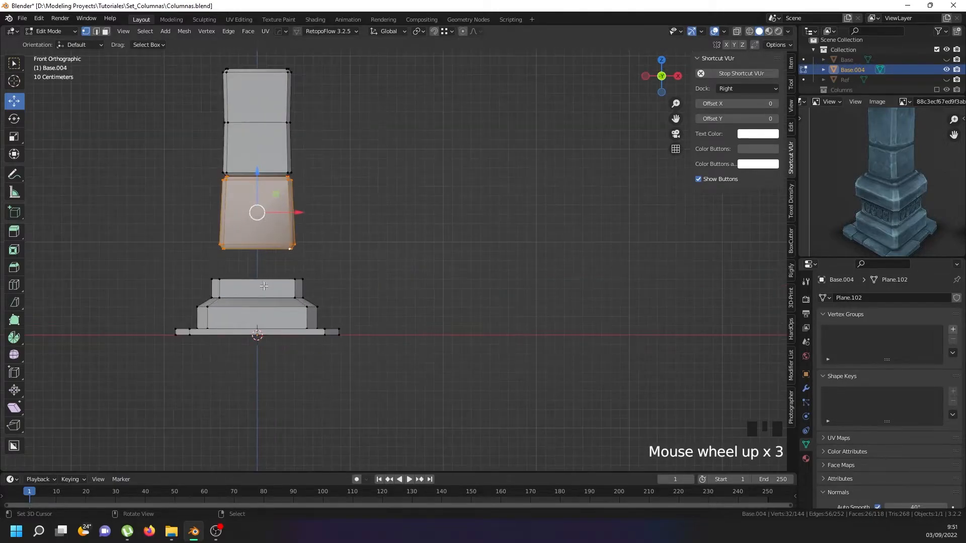
{"action": "middle_click_drag", "start_coordinate": [245, 205], "coordinate": [238, 270]}
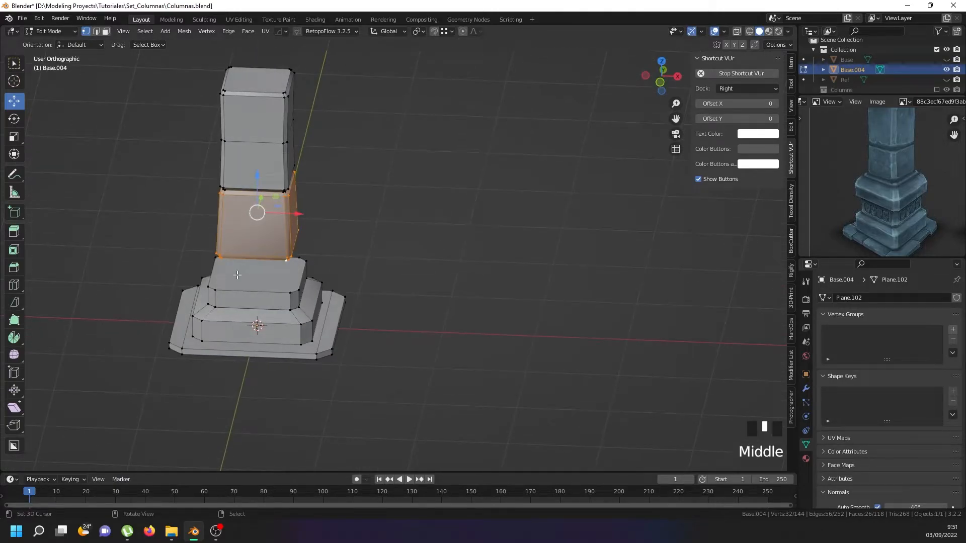
{"action": "key", "text": "Tab"}
{"action": "right_click", "coordinate": [246, 300]}
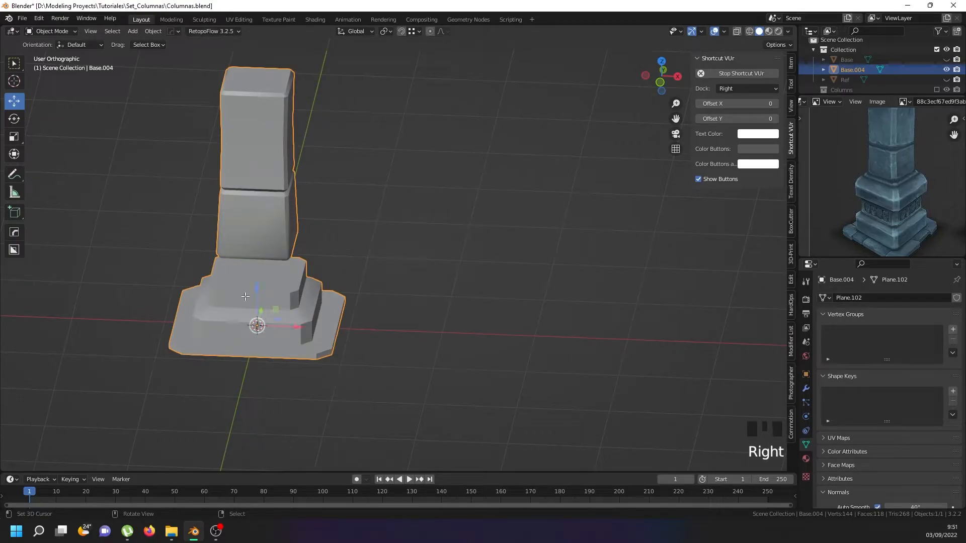
- Separate the base's upper tier and the wider tier beneath it into individual objects
{"action": "key", "text": "Tab"}
{"action": "right_click", "coordinate": [288, 294]}
{"action": "key", "text": "p"}
{"action": "left_click", "coordinate": [287, 294]}
{"action": "right_click", "coordinate": [288, 320]}
{"action": "key", "text": "p"}
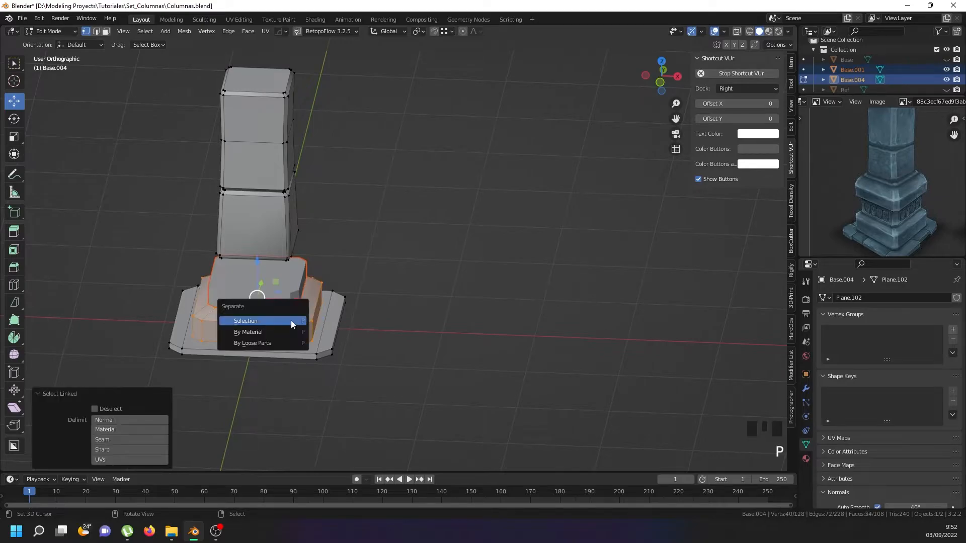
{"action": "left_click", "coordinate": [291, 321]}
- Separate the lower shaft block and the base plate into individual objects
{"action": "right_click", "coordinate": [259, 236]}
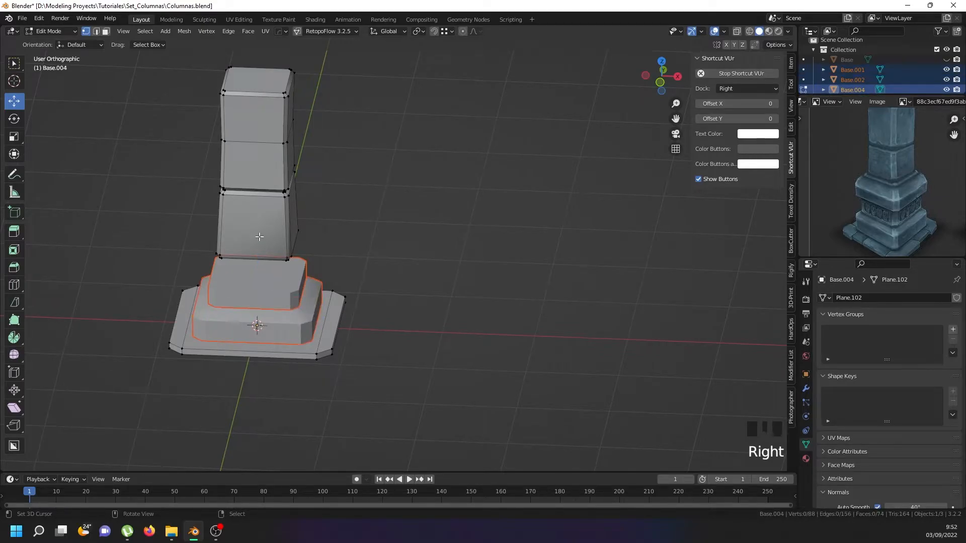
{"action": "key", "text": "p"}
{"action": "left_click", "coordinate": [292, 246]}
{"action": "right_click", "coordinate": [318, 353]}
{"action": "key", "text": "l"}
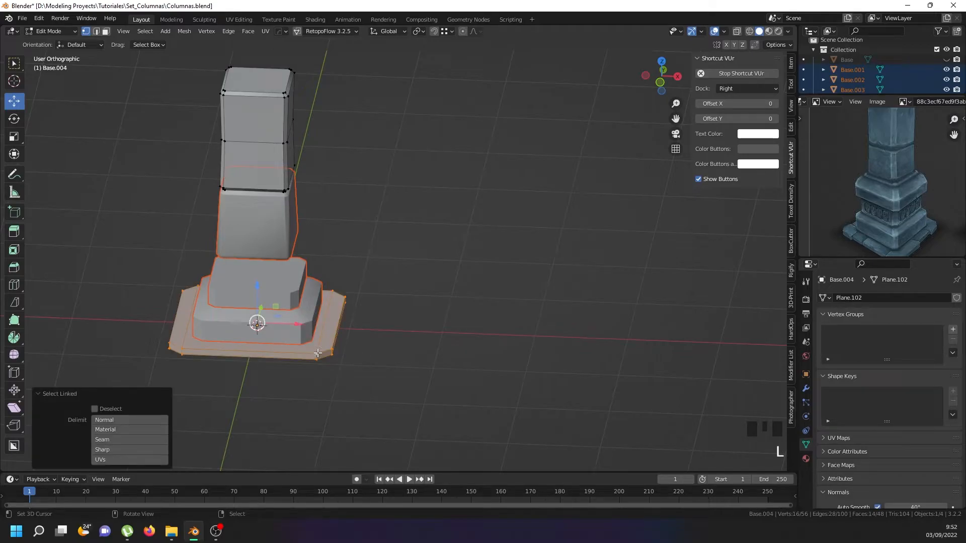
{"action": "key", "text": "x"}
{"action": "key", "text": "p"}
{"action": "left_click", "coordinate": [318, 342]}
- Hide the base plate in Object Mode and select remaining pieces to check that they are separate objects
{"action": "key", "text": "Tab"}
{"action": "right_click", "coordinate": [322, 347]}
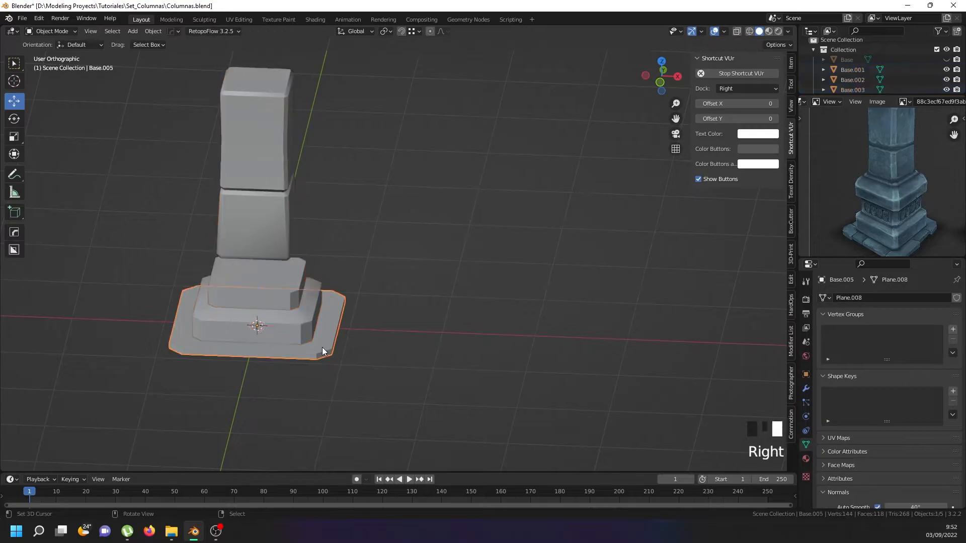
{"action": "key", "text": "h"}
{"action": "right_click", "coordinate": [304, 322]}
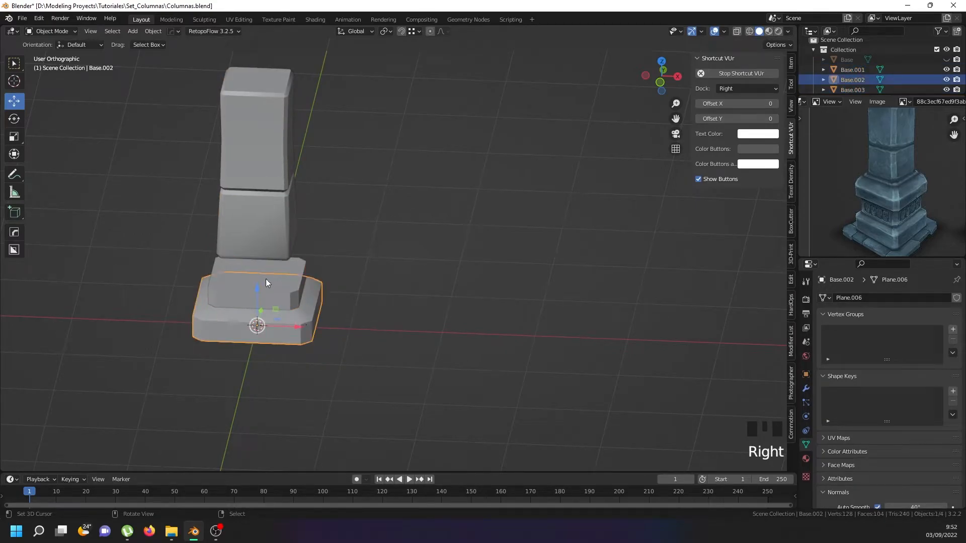
{"action": "right_click", "coordinate": [267, 243]}
- Isolate the upper shaft block in local view with its mesh open for editing
{"action": "right_click", "coordinate": [257, 174]}
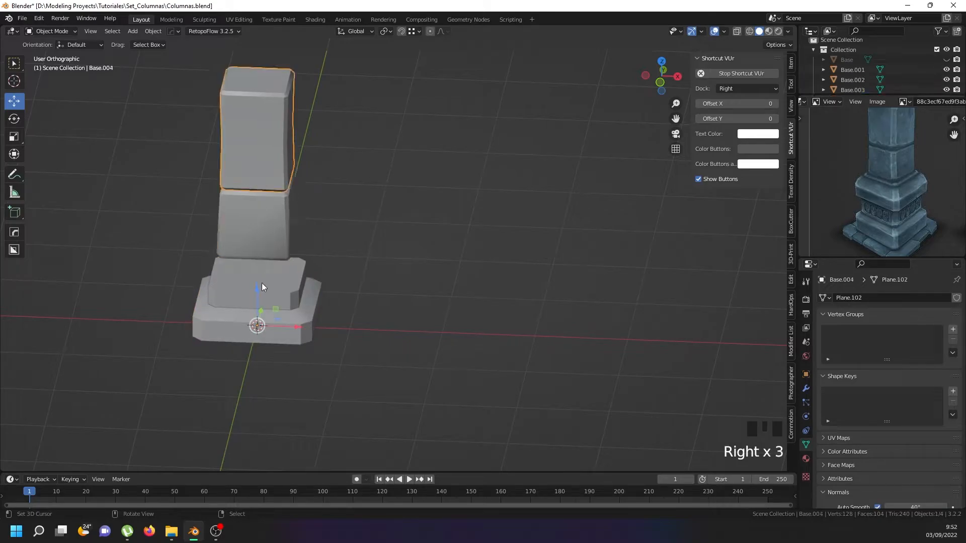
{"action": "key", "text": "Tab"}
{"action": "key", "text": "Tab"}
{"action": "key", "text": "Tab"}
{"action": "right_click", "coordinate": [271, 121]}
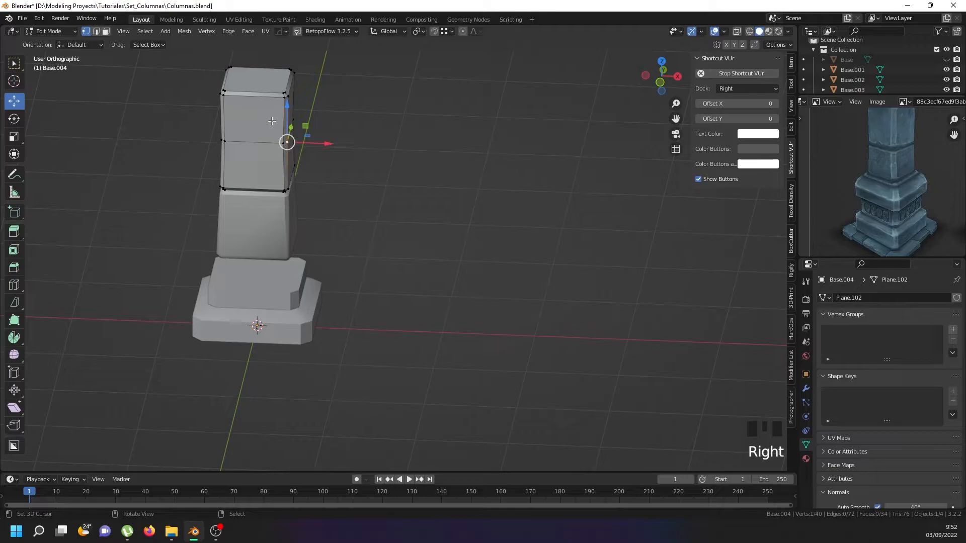
{"action": "key", "text": "KP_Divide"}
{"action": "middle_click_drag", "start_coordinate": [368, 190], "coordinate": [279, 265]}
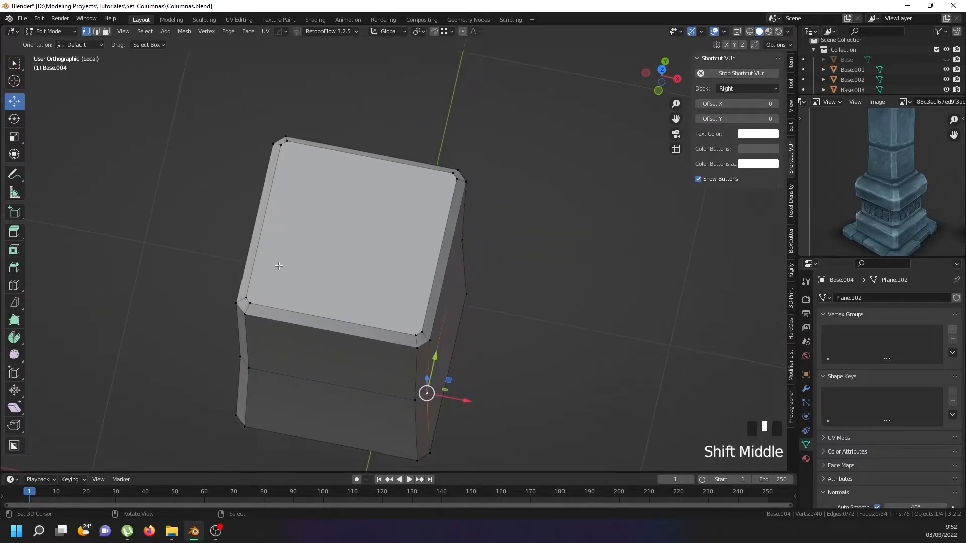
- Connect the chamfer corner vertices along two opposite sides of the upper shaft block's top face
{"action": "right_click", "coordinate": [251, 304]}
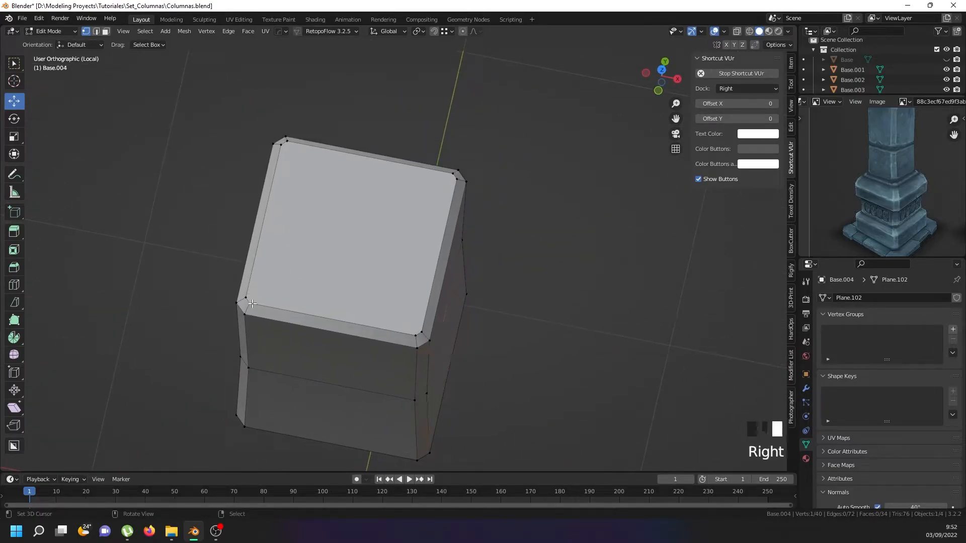
{"action": "right_click", "coordinate": [292, 142], "text": "shift"}
{"action": "key", "text": "j"}
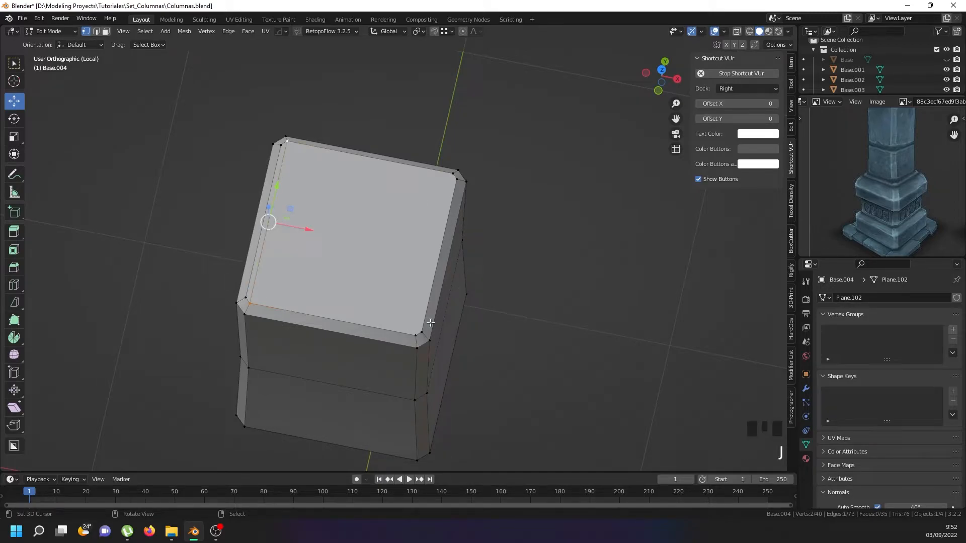
{"action": "right_click", "coordinate": [411, 333]}
{"action": "right_click", "coordinate": [445, 171], "text": "shift"}
{"action": "key", "text": "j"}
- Connect the matching chamfer corner vertices along two opposite sides of the upper shaft block's underside
{"action": "scroll", "coordinate": [392, 340], "scroll_direction": "down", "scroll_amount": 3}
{"action": "middle_click_drag", "start_coordinate": [392, 341], "coordinate": [344, 236]}
{"action": "scroll", "coordinate": [344, 236], "scroll_direction": "up", "scroll_amount": 3}
{"action": "right_click", "coordinate": [334, 204]}
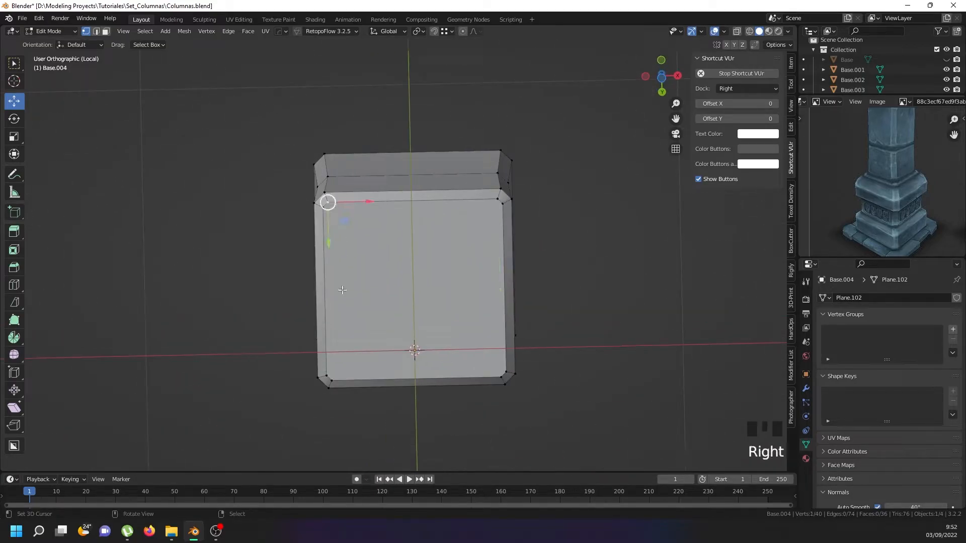
{"action": "right_click", "coordinate": [334, 376], "text": "shift"}
{"action": "key", "text": "j"}
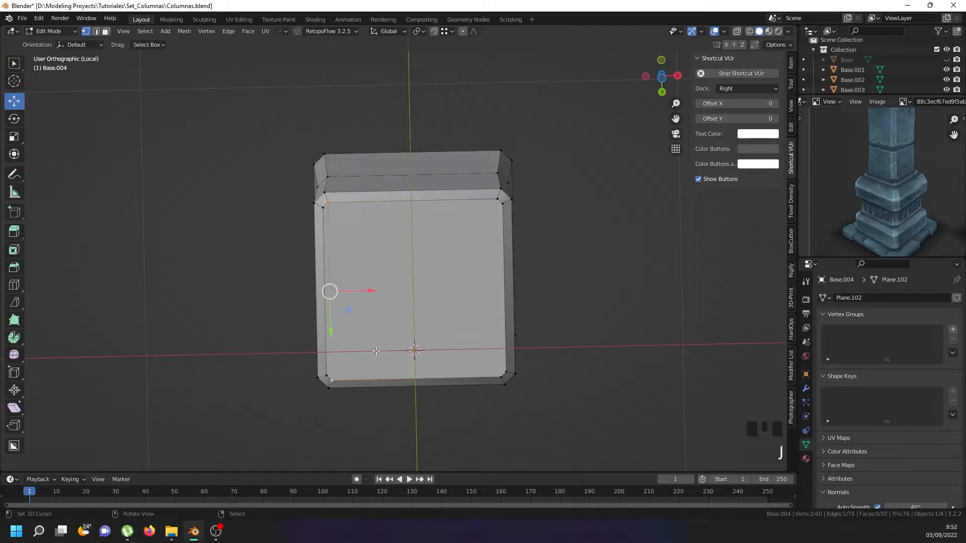
{"action": "right_click", "coordinate": [492, 207]}
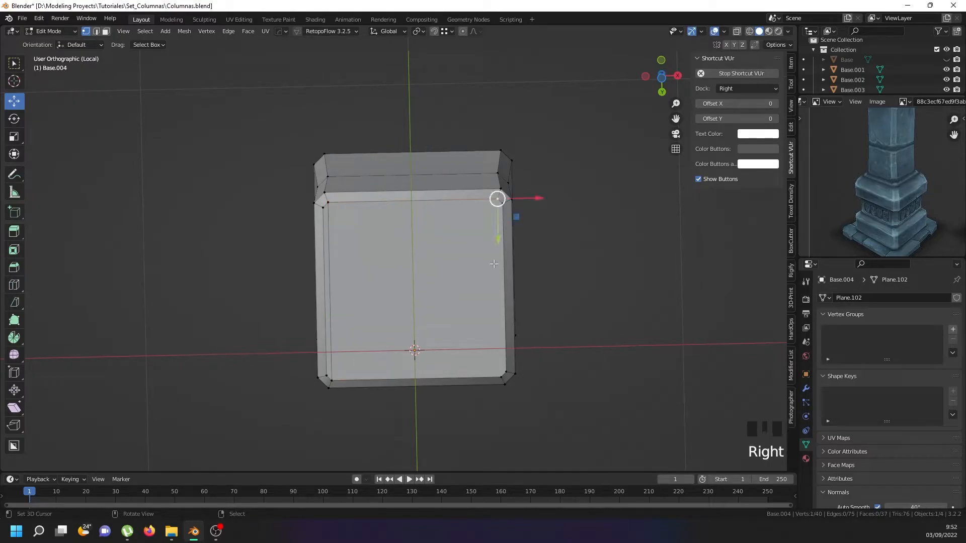
{"action": "right_click", "coordinate": [491, 374], "text": "shift"}
{"action": "key", "text": "j"}
- Select the outer chamfer edge loops around the upper shaft block's lower and upper rims
{"action": "middle_click_drag", "start_coordinate": [415, 154], "coordinate": [348, 270]}
{"action": "right_click", "coordinate": [346, 282]}
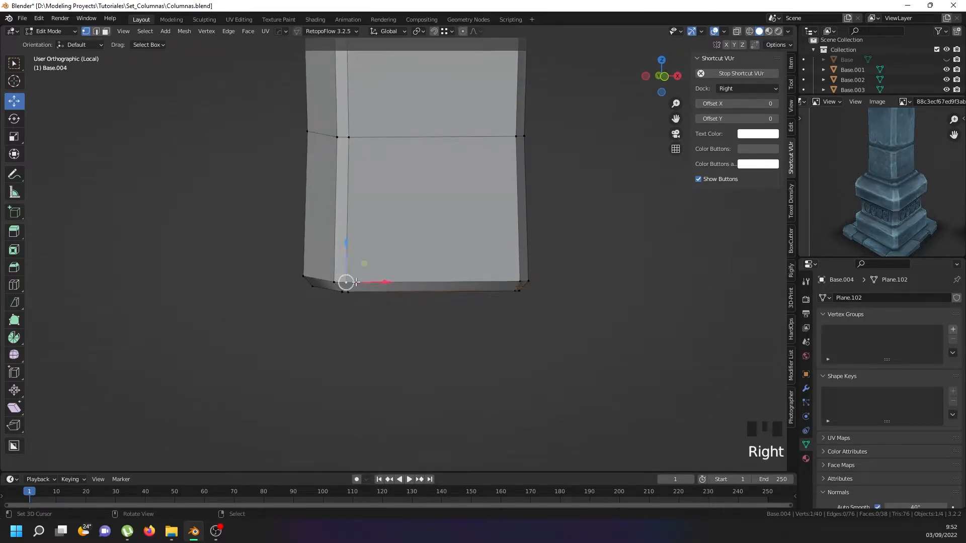
{"action": "right_click", "coordinate": [352, 289], "text": "alt+shift"}
{"action": "scroll", "coordinate": [353, 203], "scroll_direction": "down", "scroll_amount": 5}
{"action": "scroll", "coordinate": [356, 147], "scroll_direction": "up", "scroll_amount": 2}
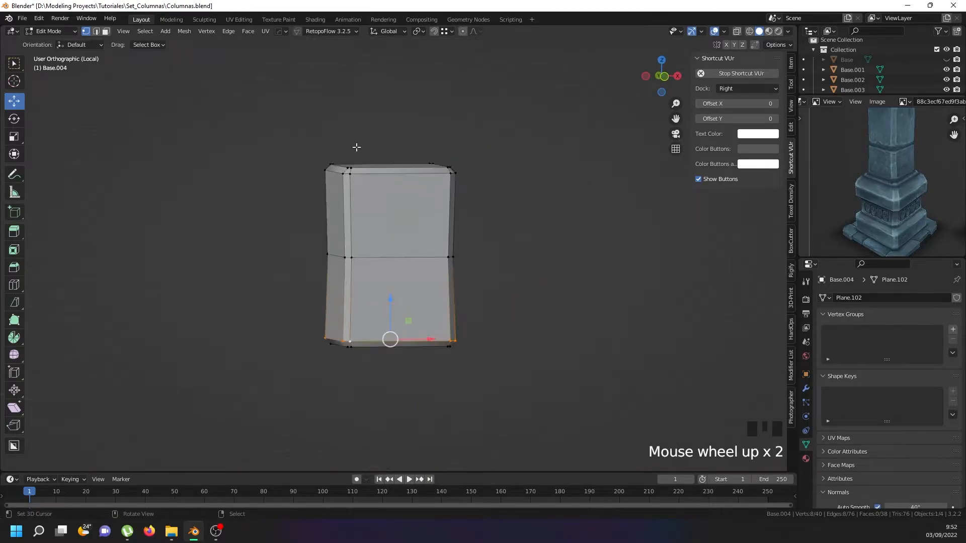
{"action": "left_click", "coordinate": [96, 31]}
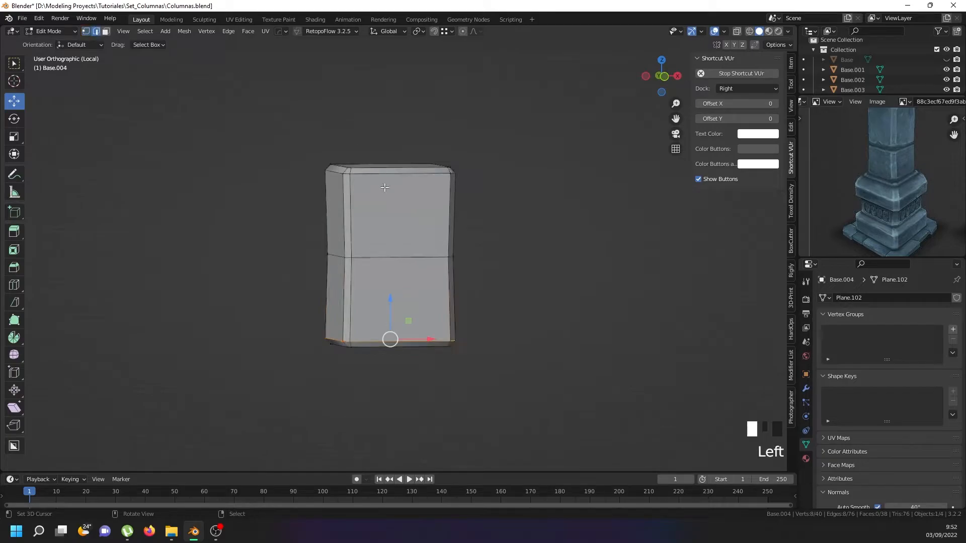
{"action": "scroll", "coordinate": [370, 175], "scroll_direction": "up", "scroll_amount": 2}
{"action": "right_click", "coordinate": [370, 175], "text": "alt+shift"}
- Add the upper shaft block's vertical corner edge loops to the rim selection
{"action": "middle_click_drag", "start_coordinate": [370, 176], "coordinate": [377, 245]}
{"action": "scroll", "coordinate": [378, 244], "scroll_direction": "up", "scroll_amount": 1}
{"action": "right_click", "coordinate": [346, 282], "text": "alt+shift"}
{"action": "scroll", "coordinate": [455, 263], "scroll_direction": "down", "scroll_amount": 4}
{"action": "middle_click_drag", "start_coordinate": [455, 263], "coordinate": [403, 302]}
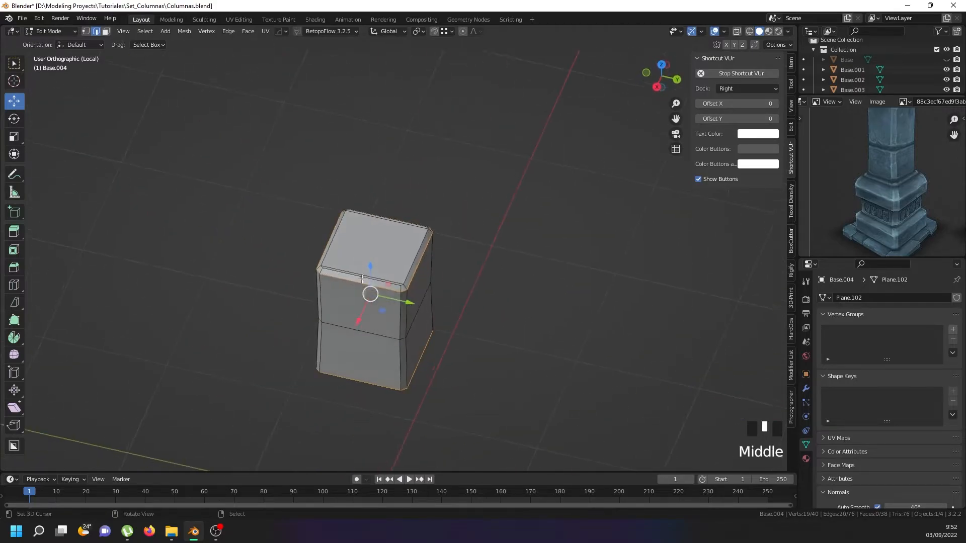
{"action": "scroll", "coordinate": [392, 287], "scroll_direction": "up", "scroll_amount": 4}
{"action": "scroll", "coordinate": [392, 286], "scroll_direction": "up", "scroll_amount": 4}
{"action": "right_click", "coordinate": [347, 274], "text": "alt+shift"}
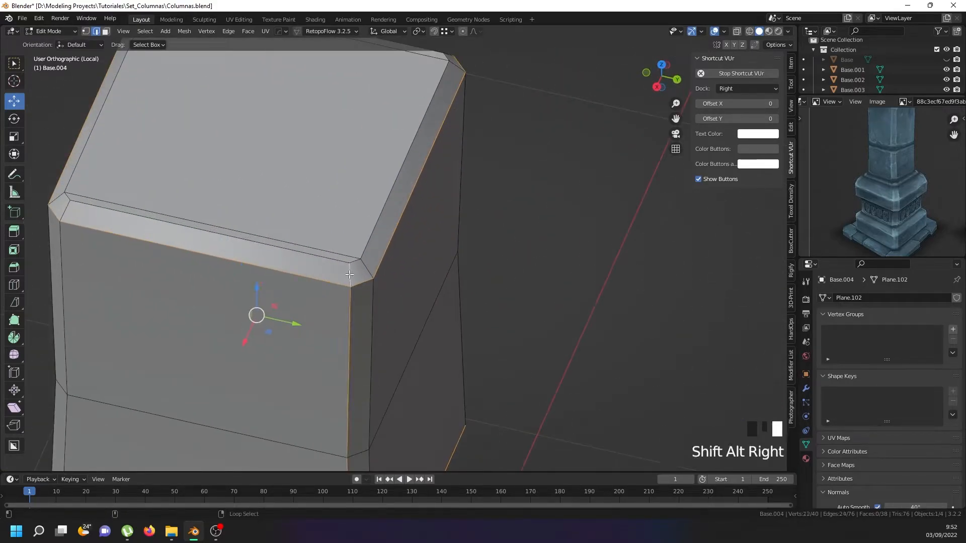
{"action": "scroll", "coordinate": [350, 274], "scroll_direction": "down", "scroll_amount": 7}
{"action": "scroll", "coordinate": [349, 274], "scroll_direction": "down", "scroll_amount": 1}
{"action": "middle_click_drag", "start_coordinate": [349, 275], "coordinate": [428, 46]}
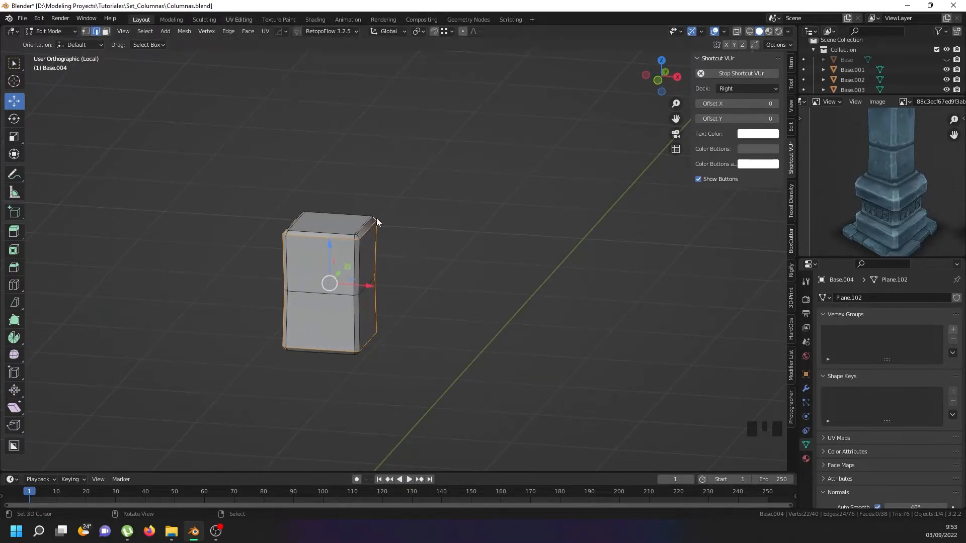
- Switch to the UV Editing workspace with solid shading and mark the selected rim and corner edges as seams
{"action": "left_click", "coordinate": [241, 15]}
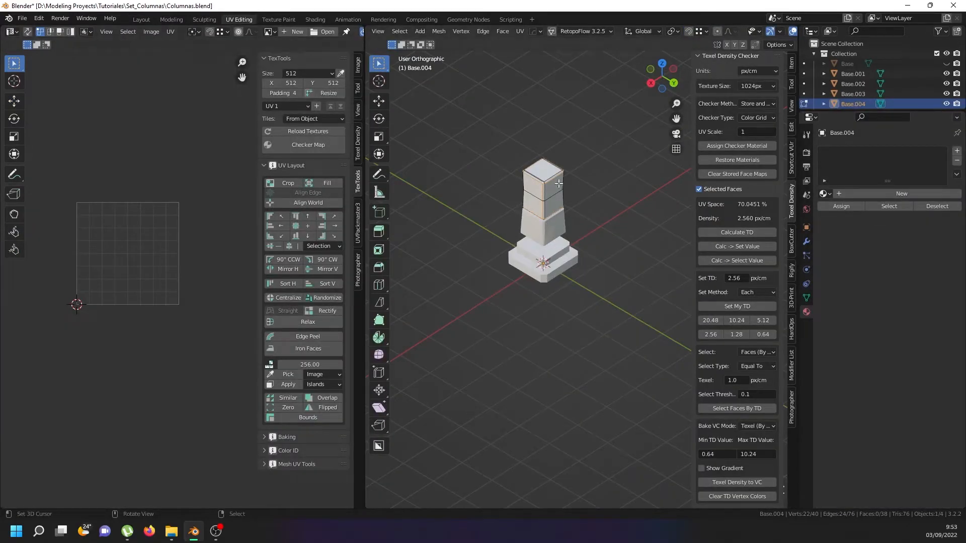
{"action": "scroll", "coordinate": [558, 183], "scroll_direction": "up", "scroll_amount": 5}
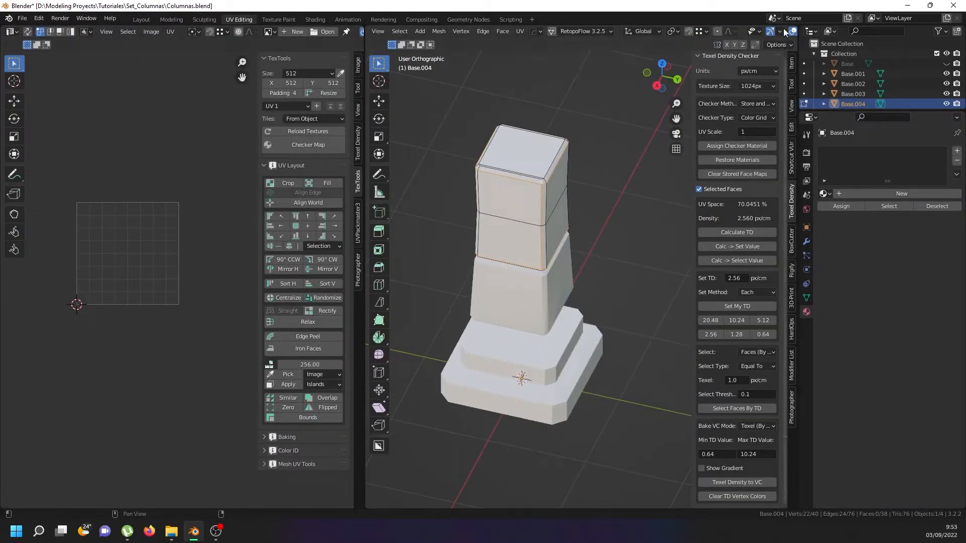
{"action": "scroll", "coordinate": [503, 32], "scroll_direction": "down", "scroll_amount": 3}
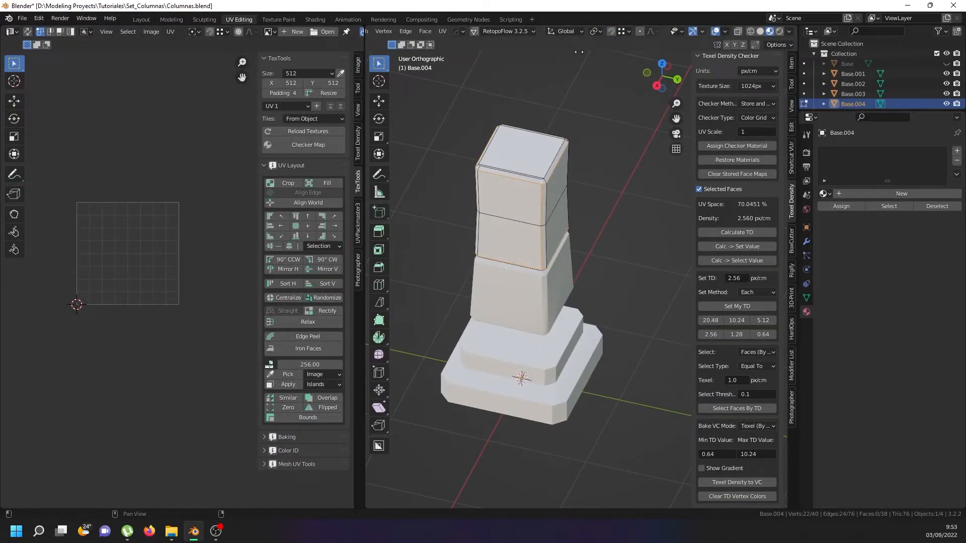
{"action": "left_click", "coordinate": [761, 33]}
{"action": "middle_click_drag", "start_coordinate": [594, 195], "coordinate": [590, 220]}
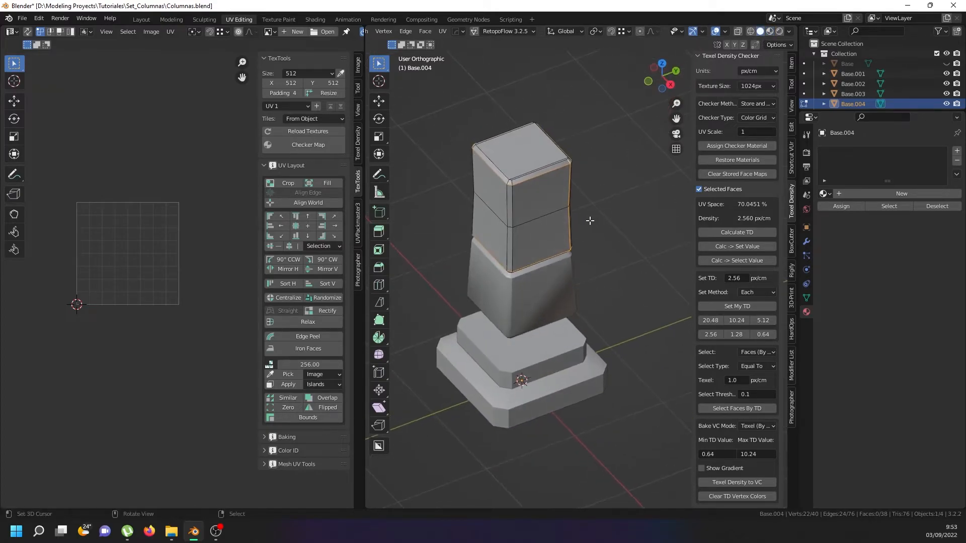
{"action": "key", "text": "u"}
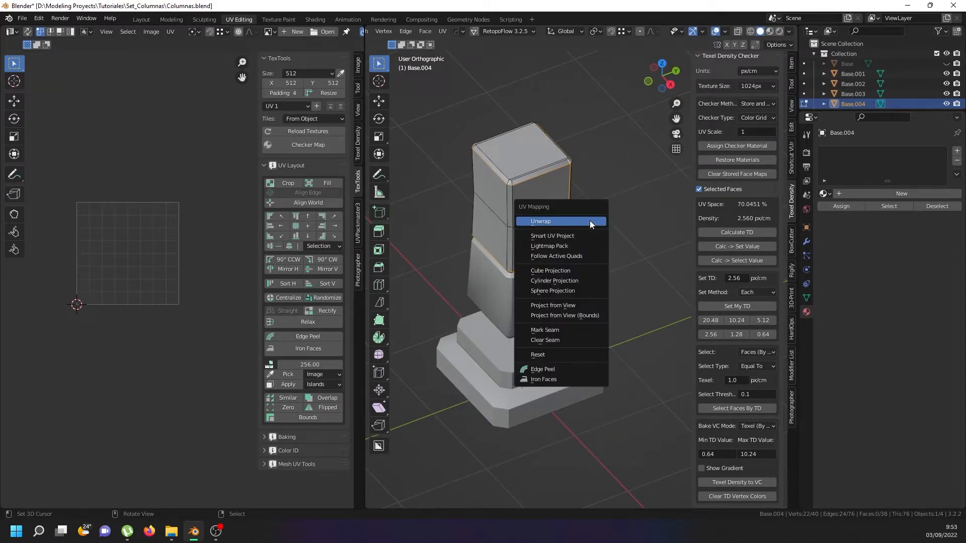
{"action": "left_click", "coordinate": [562, 330]}
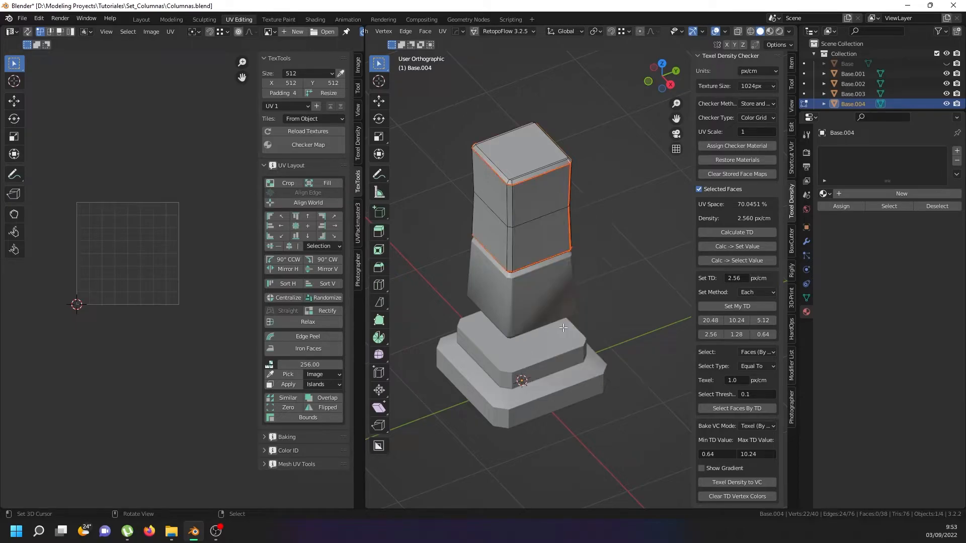
- Unwrap all faces of the upper shaft block along the marked seams
{"action": "key", "text": "a"}
{"action": "key", "text": "u"}
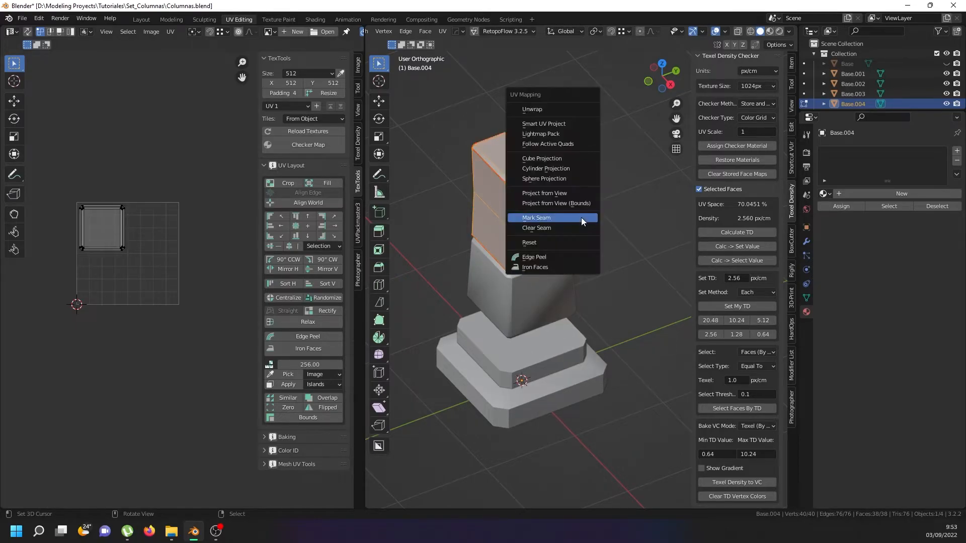
{"action": "left_click", "coordinate": [544, 104]}
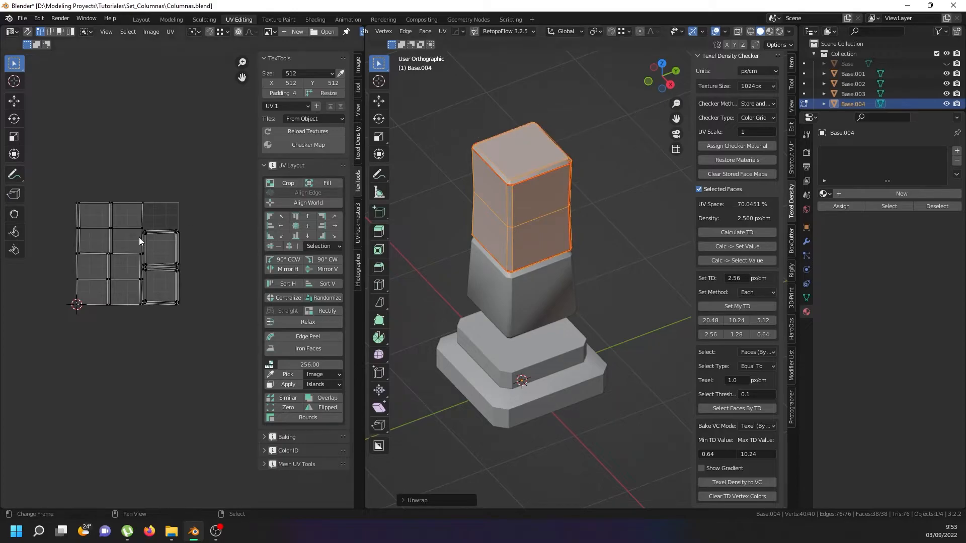
- Examine the split corners of the two cap islands in the unwrapped UV layout up close
{"action": "scroll", "coordinate": [113, 271], "scroll_direction": "up", "scroll_amount": 5}
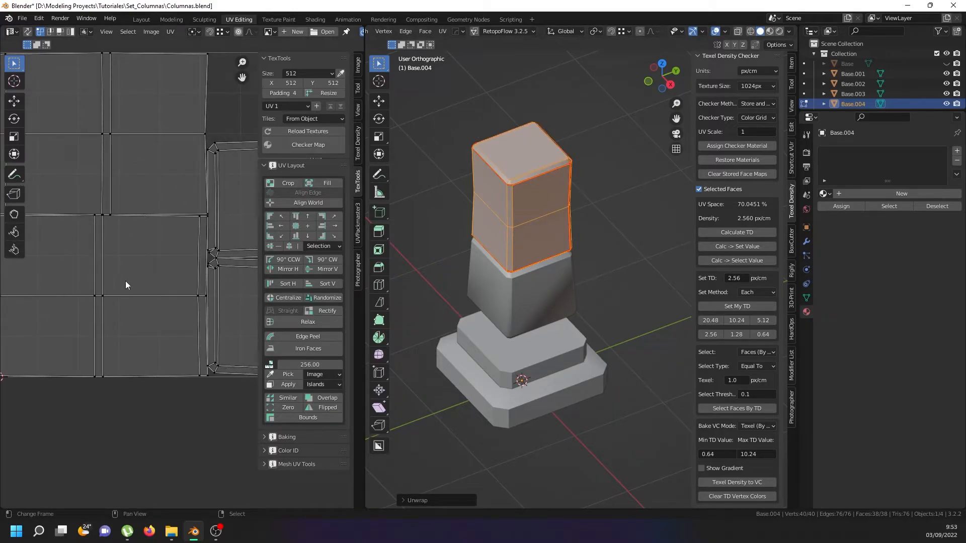
{"action": "scroll", "coordinate": [126, 280], "scroll_direction": "down", "scroll_amount": 3}
{"action": "key", "text": "a"}
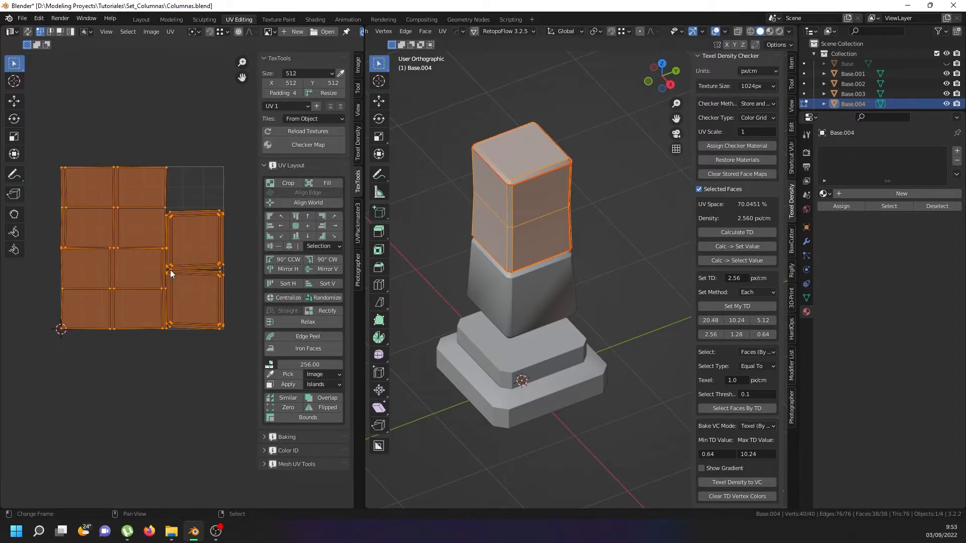
{"action": "scroll", "coordinate": [169, 272], "scroll_direction": "up", "scroll_amount": 6}
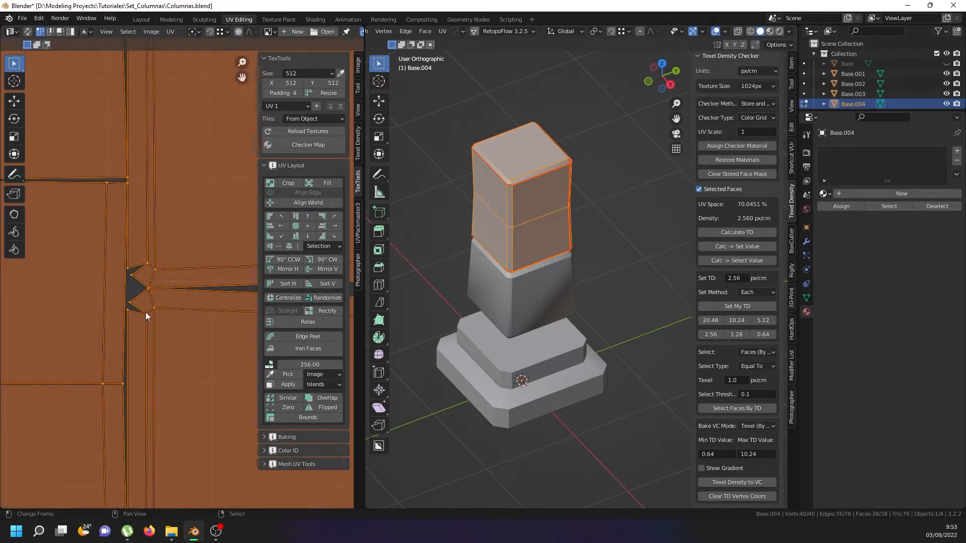
{"action": "scroll", "coordinate": [146, 312], "scroll_direction": "down", "scroll_amount": 4}
{"action": "scroll", "coordinate": [208, 393], "scroll_direction": "up", "scroll_amount": 3}
{"action": "scroll", "coordinate": [110, 274], "scroll_direction": "up", "scroll_amount": 3}
{"action": "scroll", "coordinate": [110, 257], "scroll_direction": "up", "scroll_amount": 4}
{"action": "left_click", "coordinate": [129, 281]}
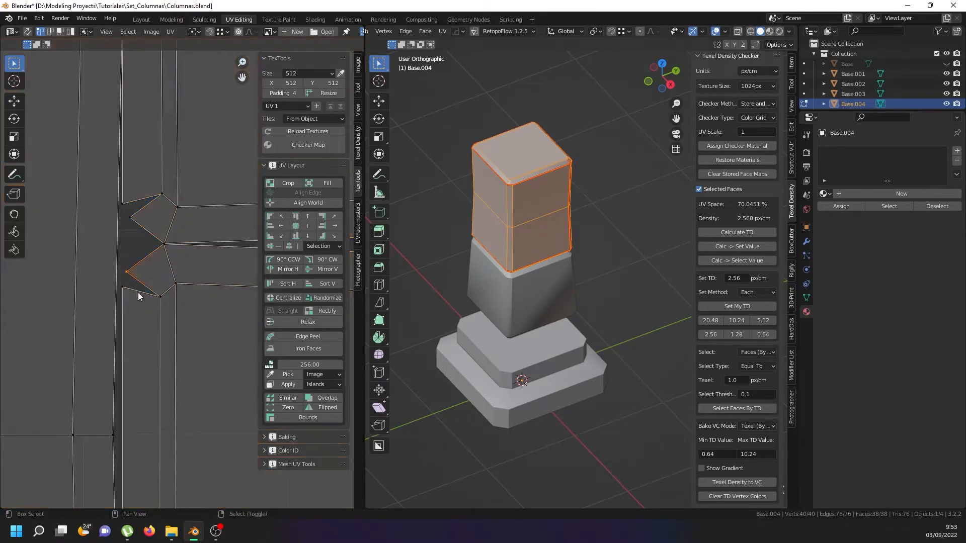
- Enable UV sync selection and clear the seams on the two short edges beside the cap islands' facing split corners
{"action": "left_click", "coordinate": [28, 32]}
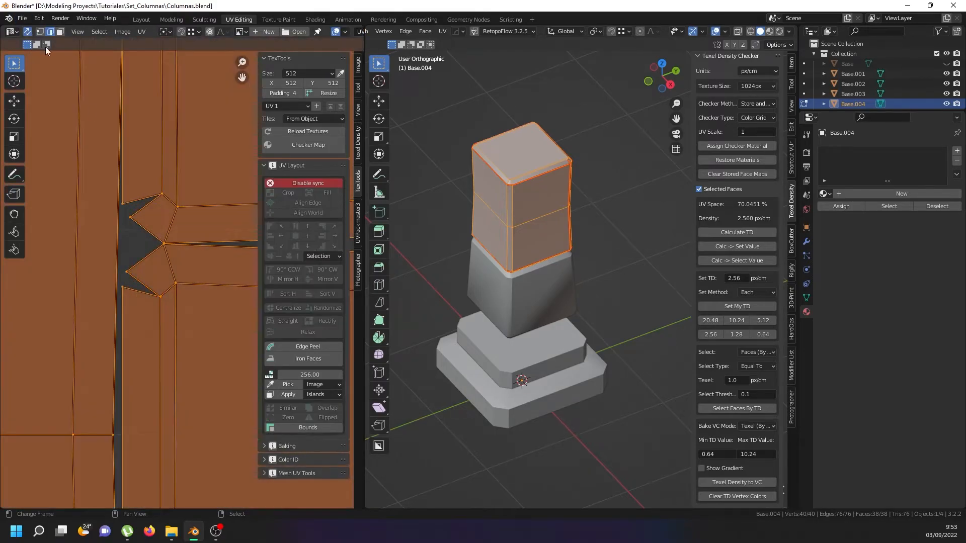
{"action": "left_click", "coordinate": [146, 290]}
{"action": "left_click", "coordinate": [153, 194], "text": "shift"}
{"action": "middle_click_drag", "start_coordinate": [483, 185], "coordinate": [606, 172]}
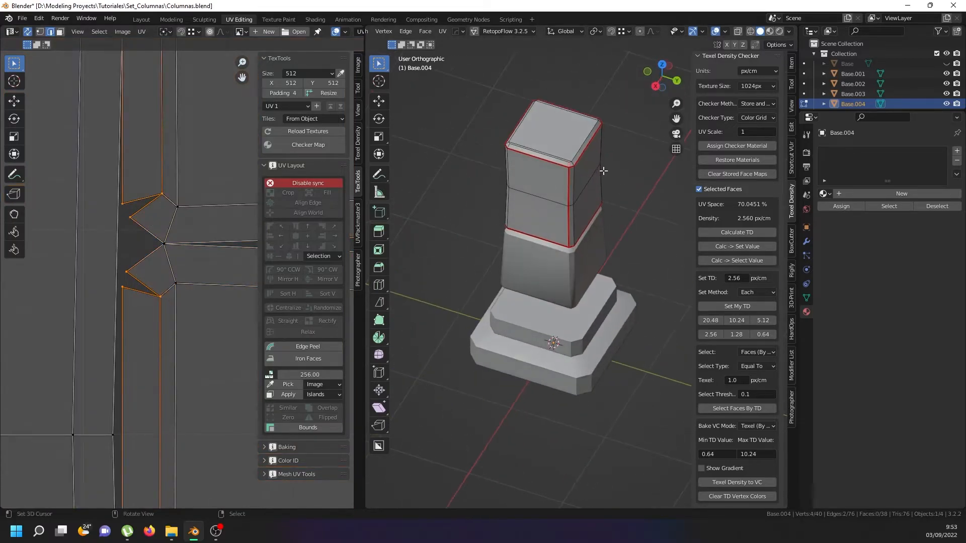
{"action": "scroll", "coordinate": [580, 167], "scroll_direction": "up", "scroll_amount": 5}
{"action": "key", "text": "u"}
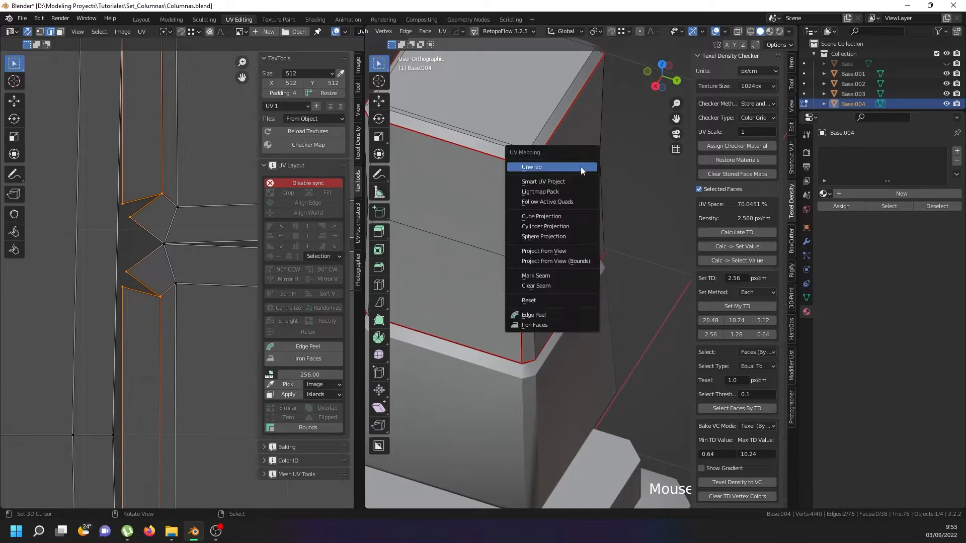
{"action": "left_click", "coordinate": [563, 287]}
- Select the whole upper shaft block and unwrap it again with the reduced seams
{"action": "scroll", "coordinate": [561, 277], "scroll_direction": "down", "scroll_amount": 5}
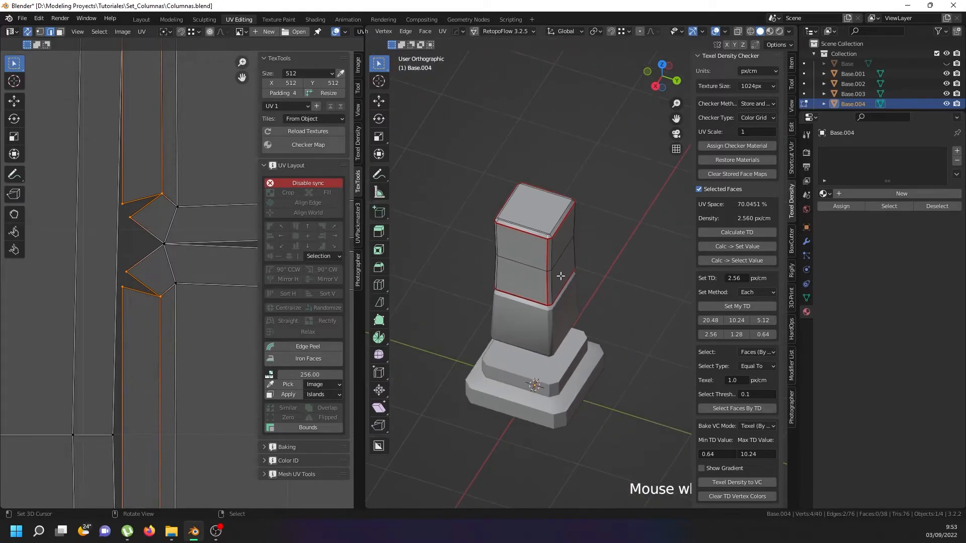
{"action": "key", "text": "a"}
{"action": "key", "text": "u"}
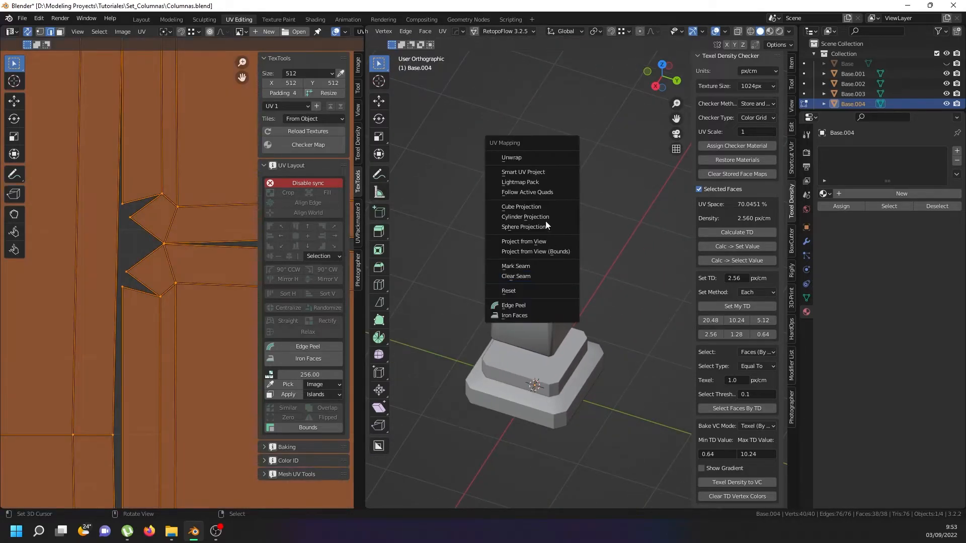
{"action": "left_click", "coordinate": [535, 155]}
- Select the short edges at the cap islands' two remaining split corners and clear their seams
{"action": "scroll", "coordinate": [104, 278], "scroll_direction": "down", "scroll_amount": 3}
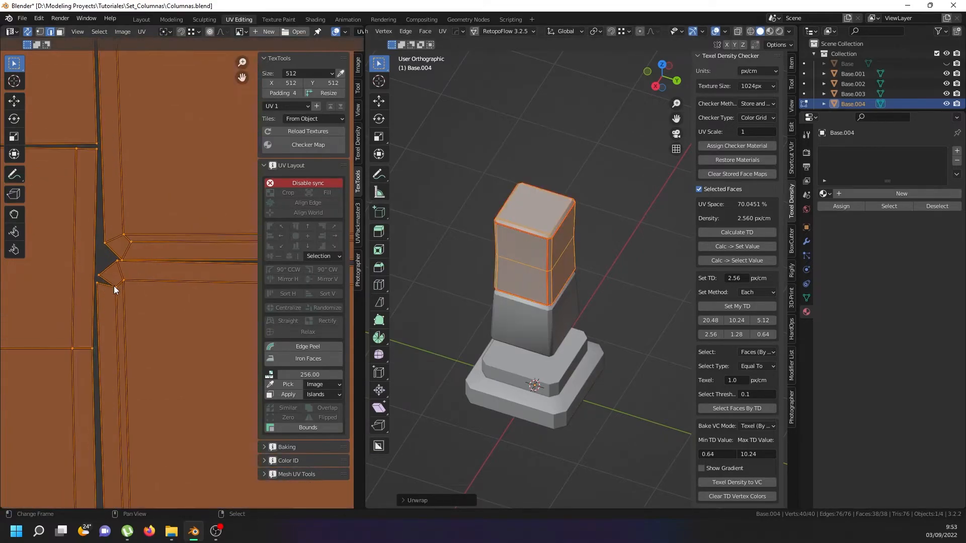
{"action": "left_click", "coordinate": [114, 286]}
{"action": "middle_click_drag", "start_coordinate": [113, 285], "coordinate": [116, 243]}
{"action": "scroll", "coordinate": [118, 103], "scroll_direction": "up", "scroll_amount": 3}
{"action": "left_click", "coordinate": [124, 86], "text": "shift"}
{"action": "middle_click_drag", "start_coordinate": [538, 322], "coordinate": [668, 222]}
{"action": "key", "text": "u"}
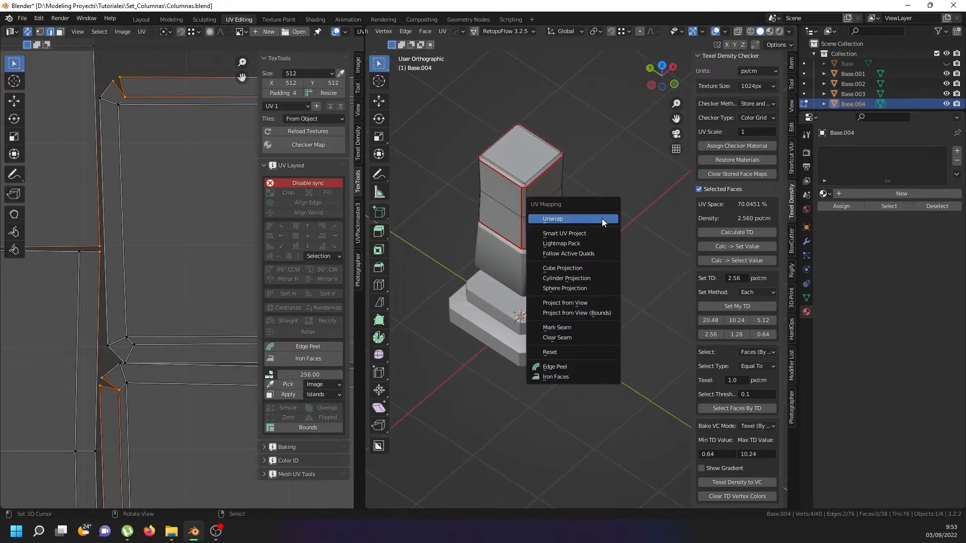
{"action": "left_click", "coordinate": [562, 338]}
- Unwrap the entire upper shaft block once more so the cap corners use the corrected seams
{"action": "key", "text": "a"}
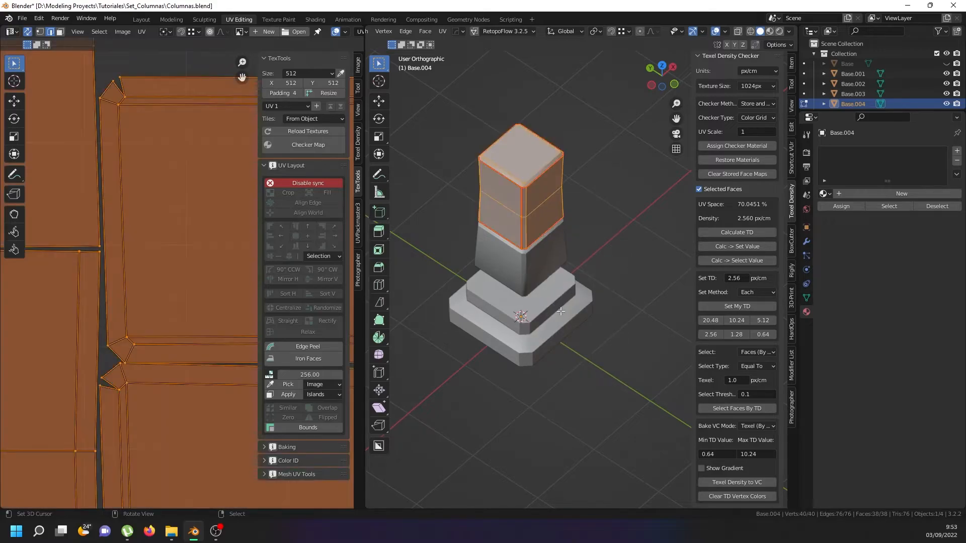
{"action": "key", "text": "u"}
{"action": "left_click", "coordinate": [535, 187]}
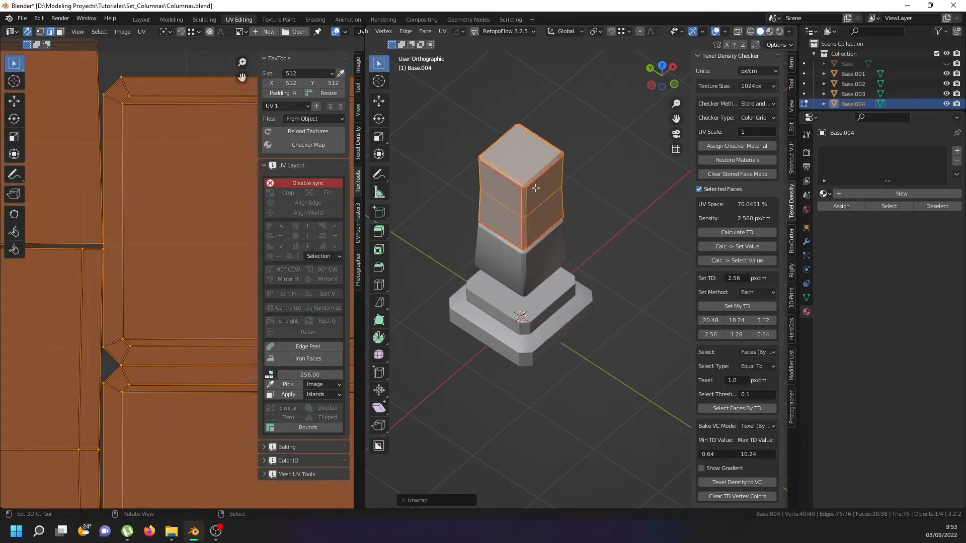
- Turn off UV sync selection and select all faces of the upper shaft block to display their UVs
{"action": "scroll", "coordinate": [75, 300], "scroll_direction": "down", "scroll_amount": 7}
{"action": "middle_click_drag", "start_coordinate": [68, 308], "coordinate": [143, 336]}
{"action": "scroll", "coordinate": [45, 297], "scroll_direction": "up", "scroll_amount": 2}
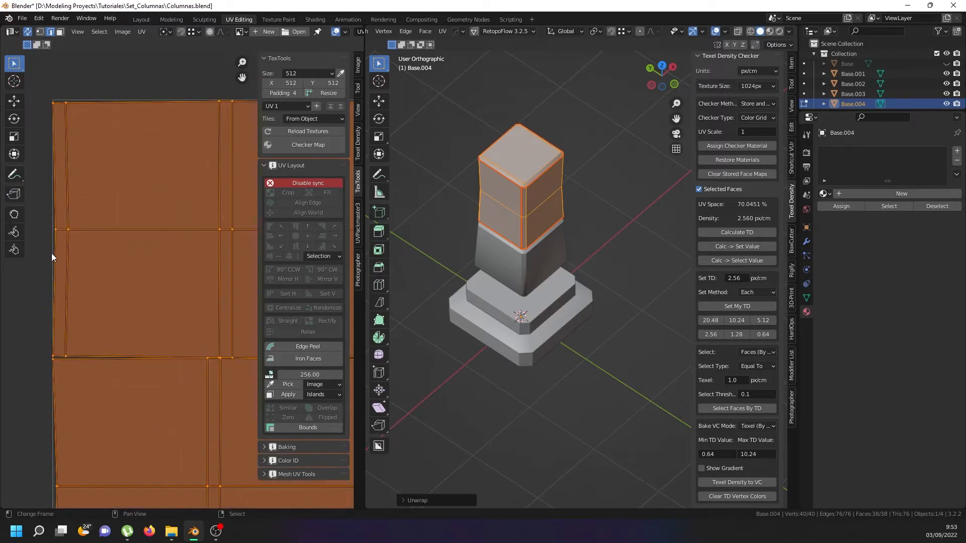
{"action": "key", "text": "alt+a"}
{"action": "left_click", "coordinate": [67, 290]}
{"action": "scroll", "coordinate": [66, 290], "scroll_direction": "down", "scroll_amount": 2}
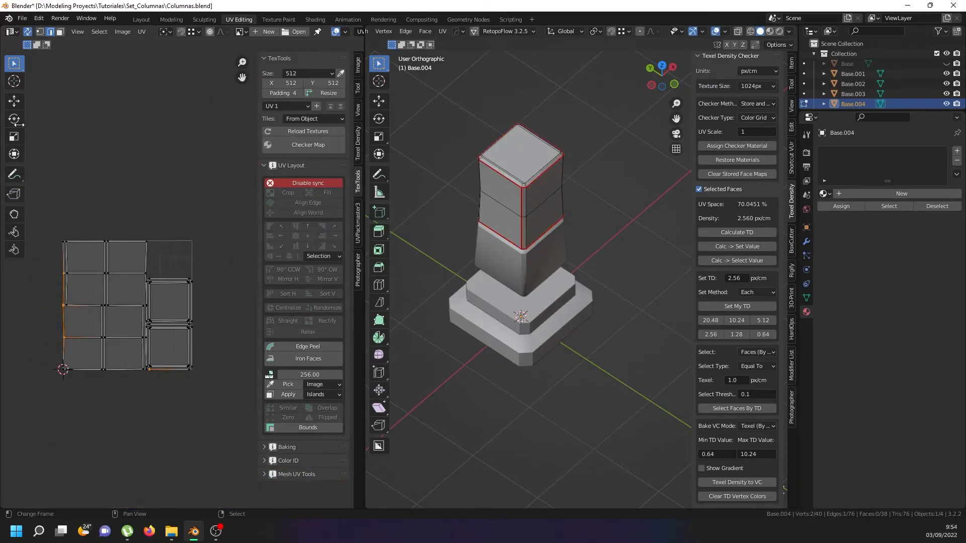
{"action": "left_click", "coordinate": [28, 31]}
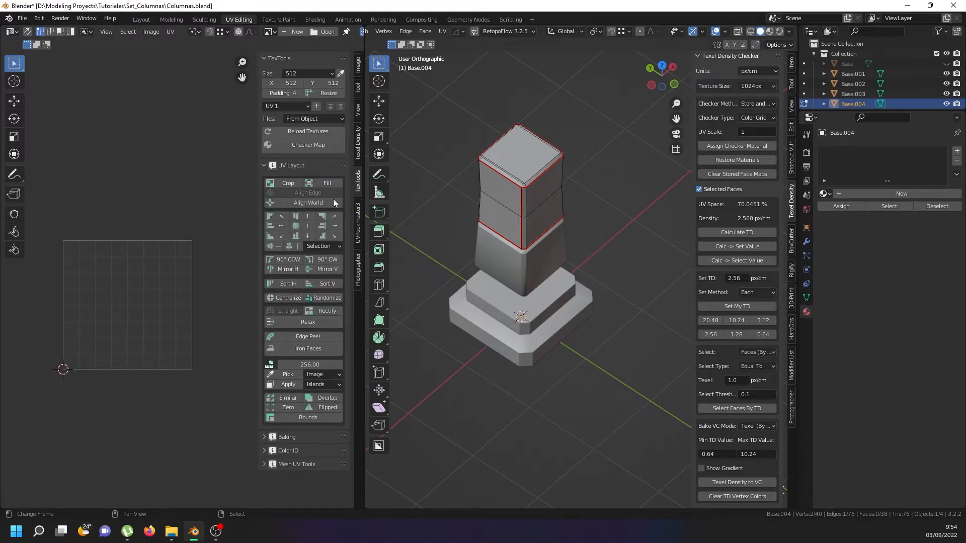
{"action": "key", "text": "a"}
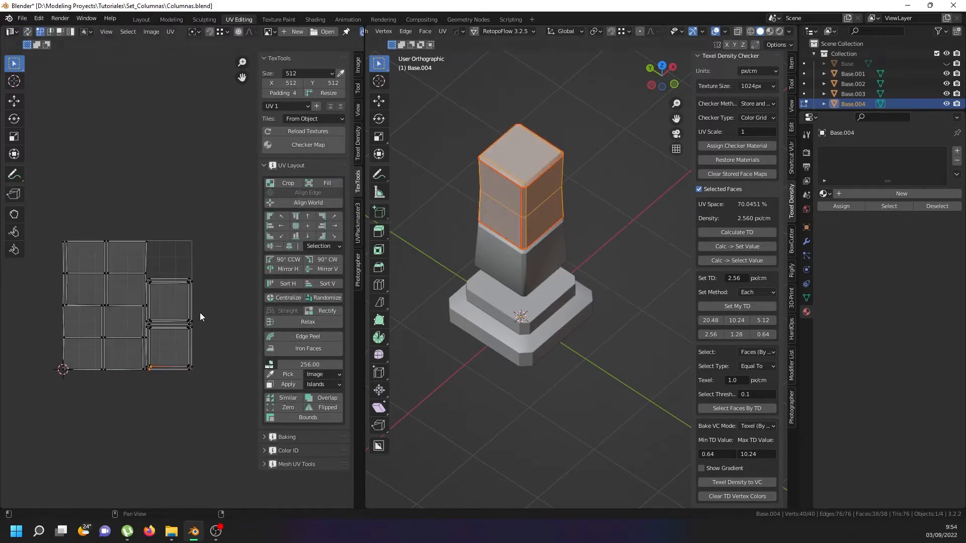
- Select the outer left vertical edge loop of the upper side-face UV island
{"action": "scroll", "coordinate": [52, 284], "scroll_direction": "up", "scroll_amount": 5}
{"action": "left_click", "coordinate": [80, 268], "text": "alt"}
{"action": "scroll", "coordinate": [85, 323], "scroll_direction": "up", "scroll_amount": 2}
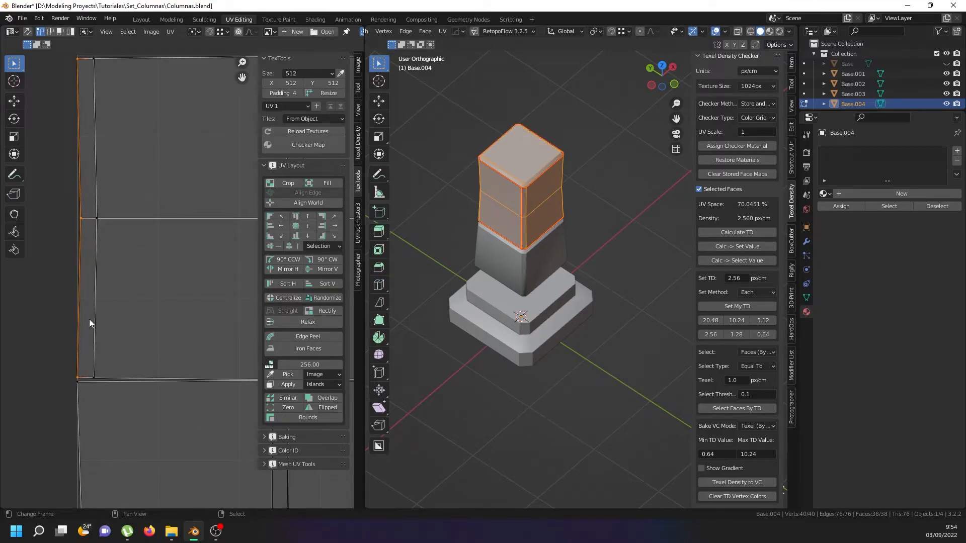
{"action": "key", "text": "s"}
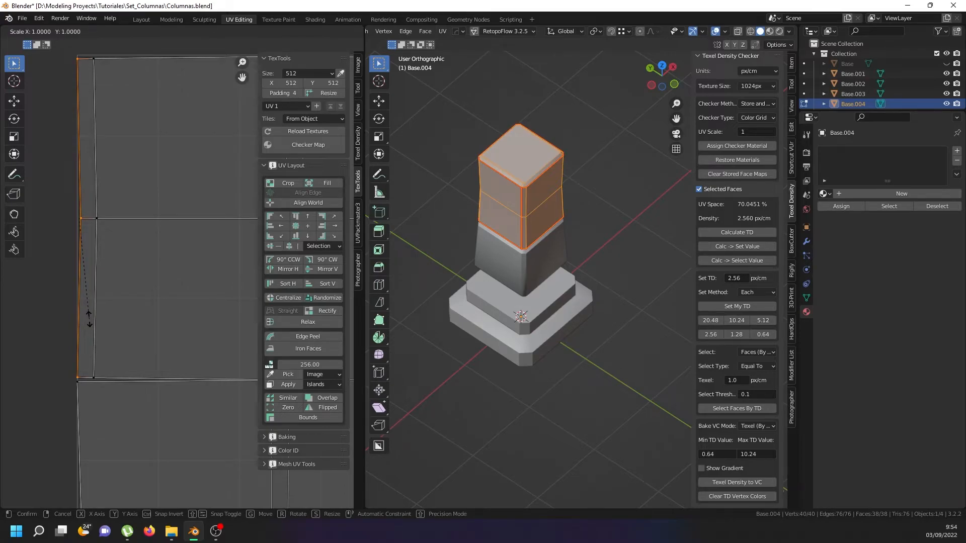
{"action": "right_click", "coordinate": [89, 311]}
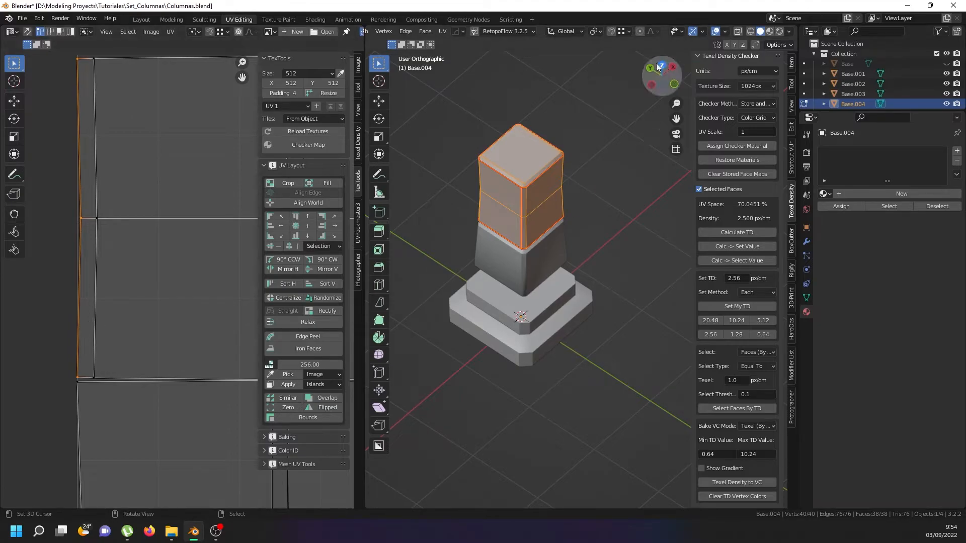
{"action": "scroll", "coordinate": [106, 194], "scroll_direction": "down", "scroll_amount": 8}
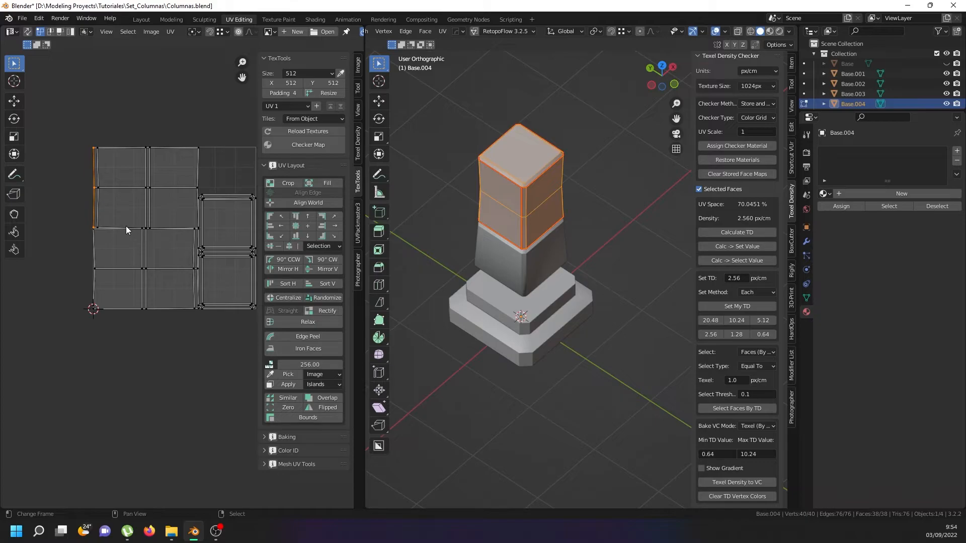
{"action": "scroll", "coordinate": [128, 228], "scroll_direction": "up", "scroll_amount": 1}
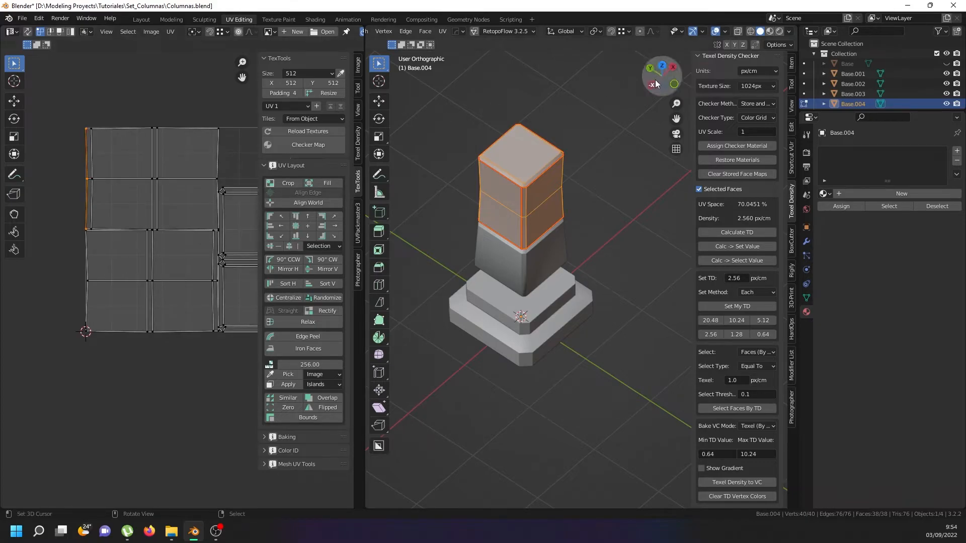
{"action": "mouse_move", "coordinate": [622, 162]}
{"action": "middle_mouse_down"}
{"action": "mouse_move", "coordinate": [578, 233]}
{"action": "mouse_move", "coordinate": [569, 225]}
{"action": "mouse_move", "coordinate": [618, 161]}
{"action": "middle_mouse_up"}
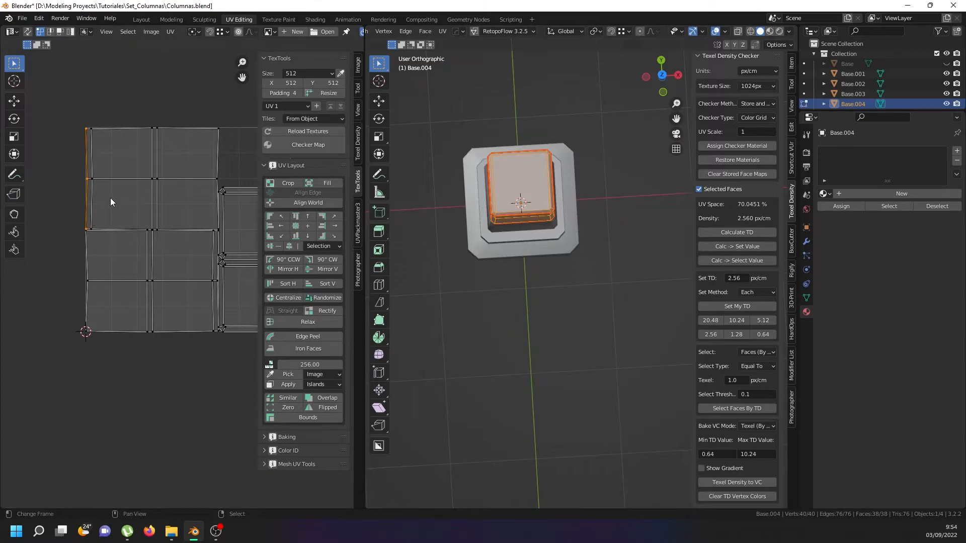
- Try scaling the selected UV edge loop to 0 along X, and undo the scaling
{"action": "key", "text": "s"}
{"action": "key", "text": "x"}
{"action": "key", "text": "0"}
{"action": "key", "text": "Return"}
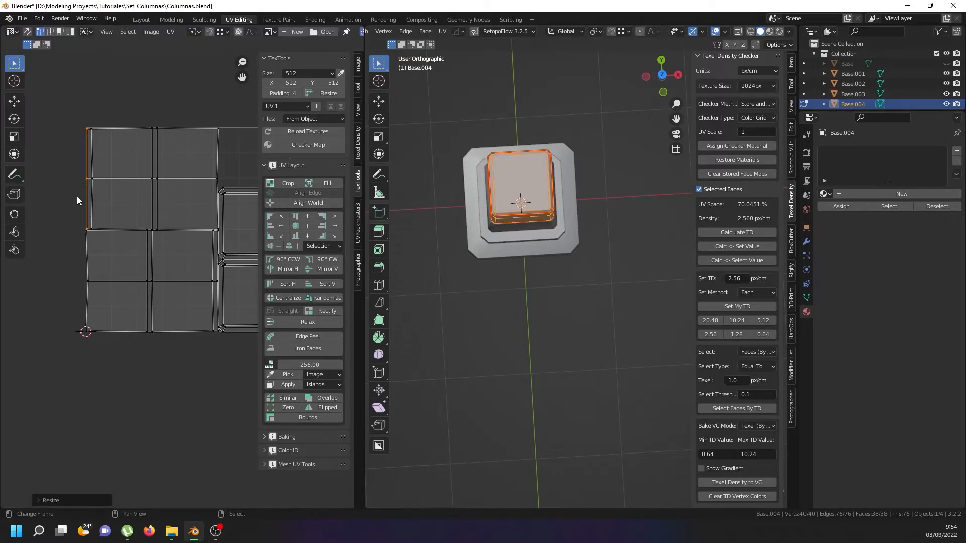
{"action": "scroll", "coordinate": [77, 197], "scroll_direction": "up", "scroll_amount": 7}
{"action": "key", "text": "ctrl+z"}
{"action": "middle_click_drag", "start_coordinate": [164, 149], "coordinate": [152, 229], "text": "shift"}
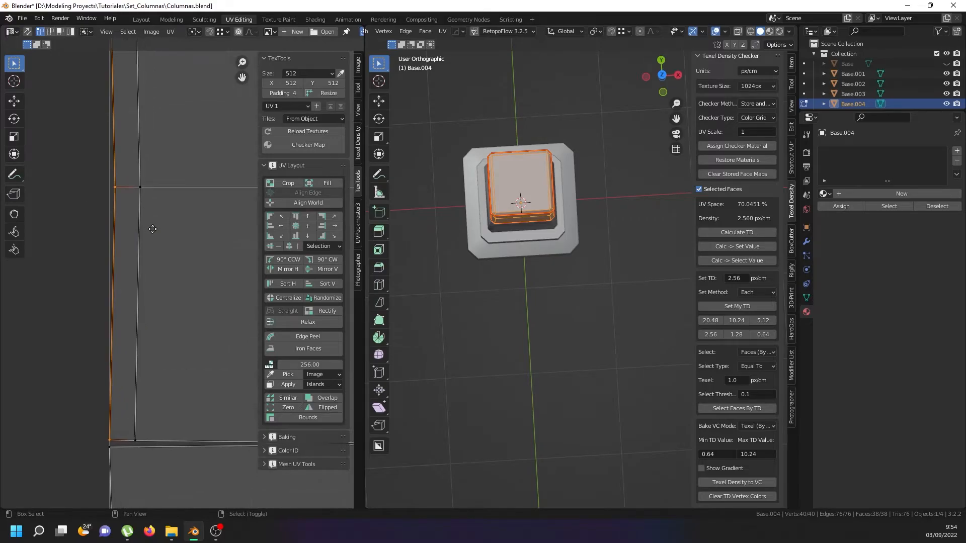
- Widen the UV editor and straighten the island's outer left edge loop by scaling it to 0 along X
{"action": "left_click_drag", "start_coordinate": [361, 307], "coordinate": [651, 308]}
{"action": "scroll", "coordinate": [299, 226], "scroll_direction": "down", "scroll_amount": 3}
{"action": "middle_click_drag", "start_coordinate": [301, 206], "coordinate": [281, 250]}
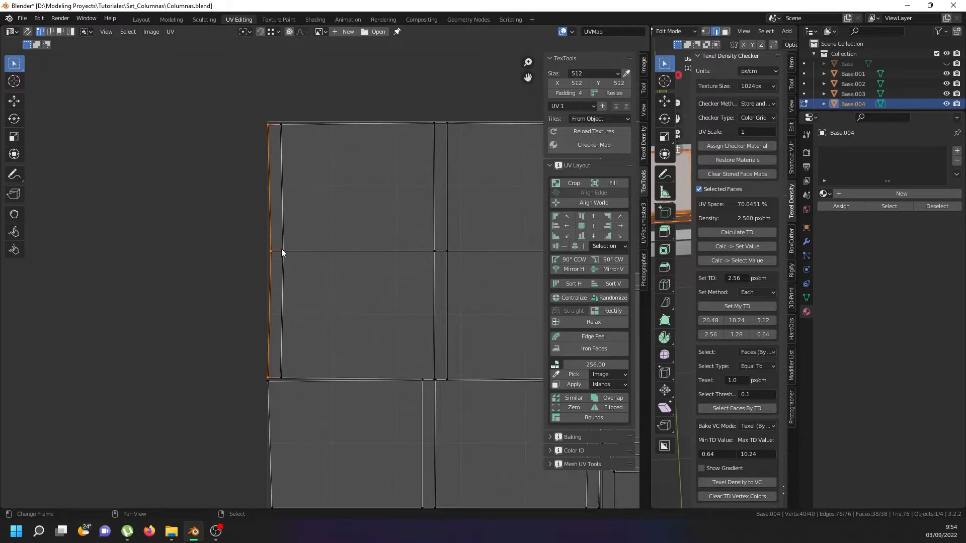
{"action": "scroll", "coordinate": [282, 252], "scroll_direction": "up", "scroll_amount": 2}
{"action": "type", "text": "sx"}
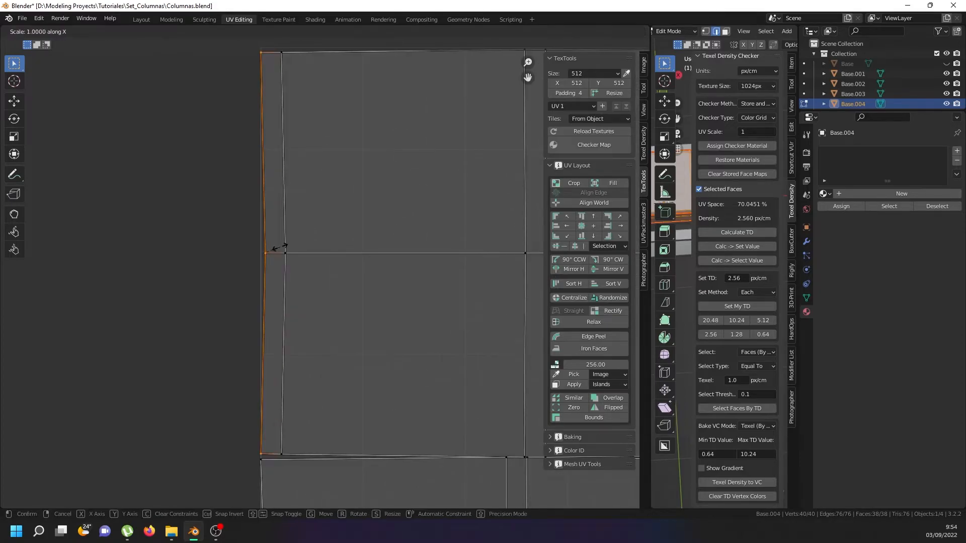
{"action": "type", "text": "0"}
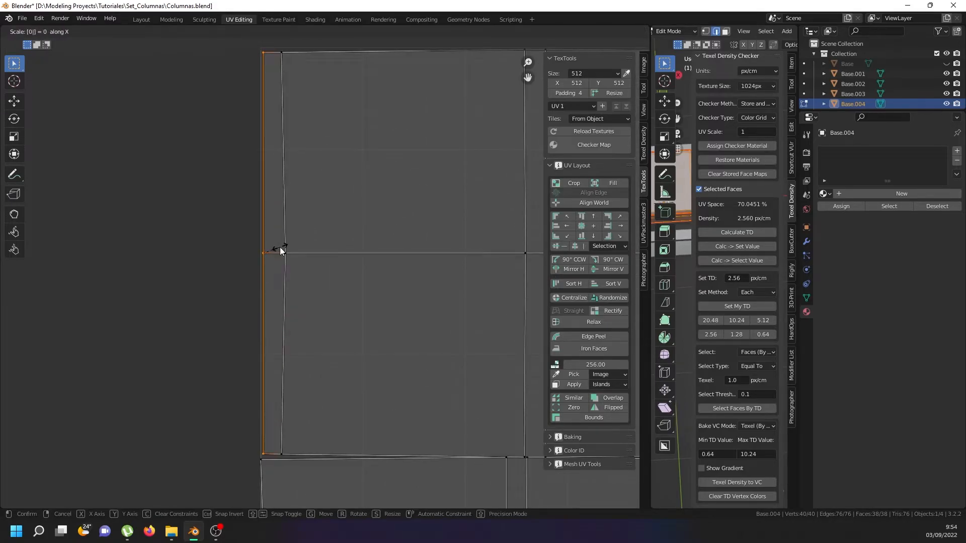
{"action": "key", "text": "Return"}
- Straighten the vertical edge loop just inside the upper island's left border by scaling it to 0 along X
{"action": "left_click", "coordinate": [284, 280]}
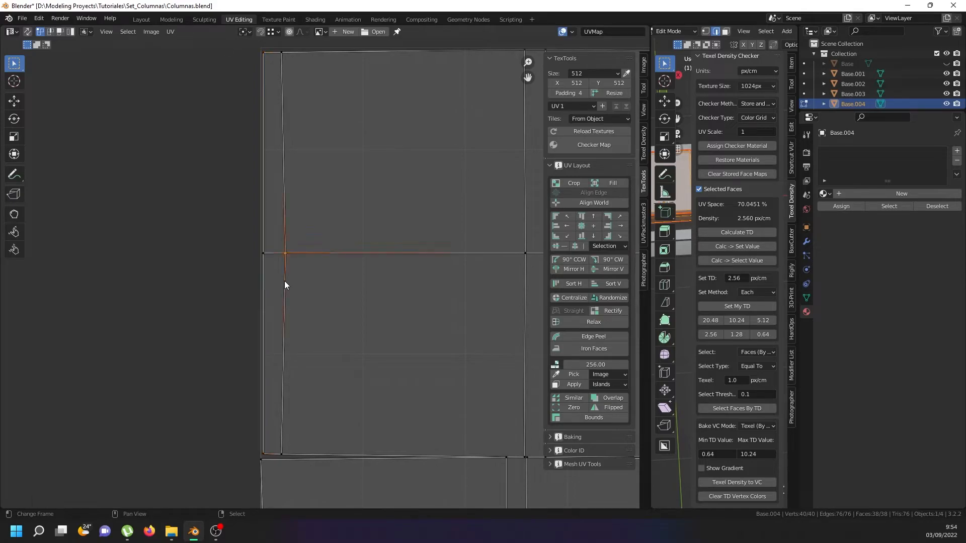
{"action": "key", "text": "ctrl+l"}
{"action": "key", "text": "s"}
{"action": "key", "text": "x"}
{"action": "key", "text": "0"}
{"action": "key", "text": "Return"}
{"action": "scroll", "coordinate": [294, 297], "scroll_direction": "down", "scroll_amount": 6}
{"action": "scroll", "coordinate": [352, 297], "scroll_direction": "up", "scroll_amount": 4}
{"action": "left_click", "coordinate": [340, 296]}
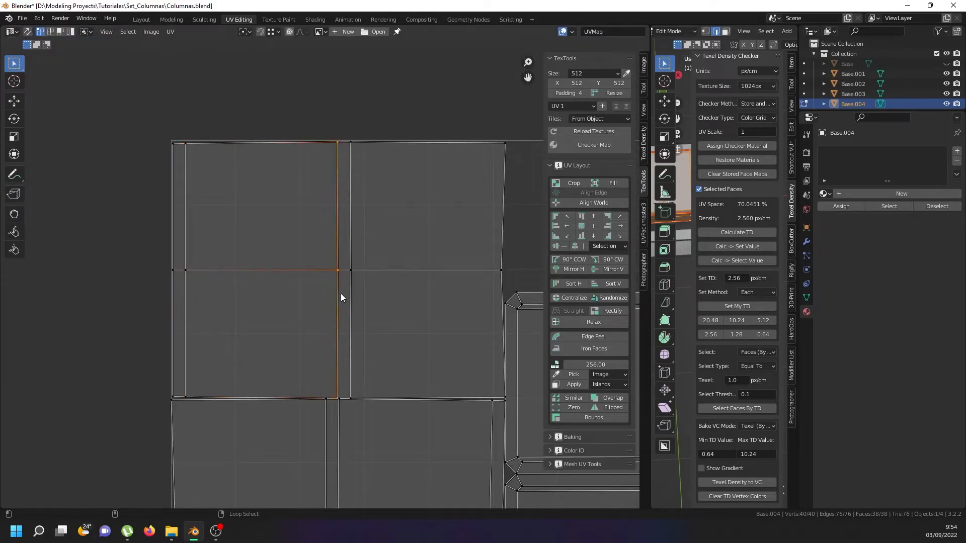
{"action": "key", "text": "s"}
{"action": "key", "text": "x"}
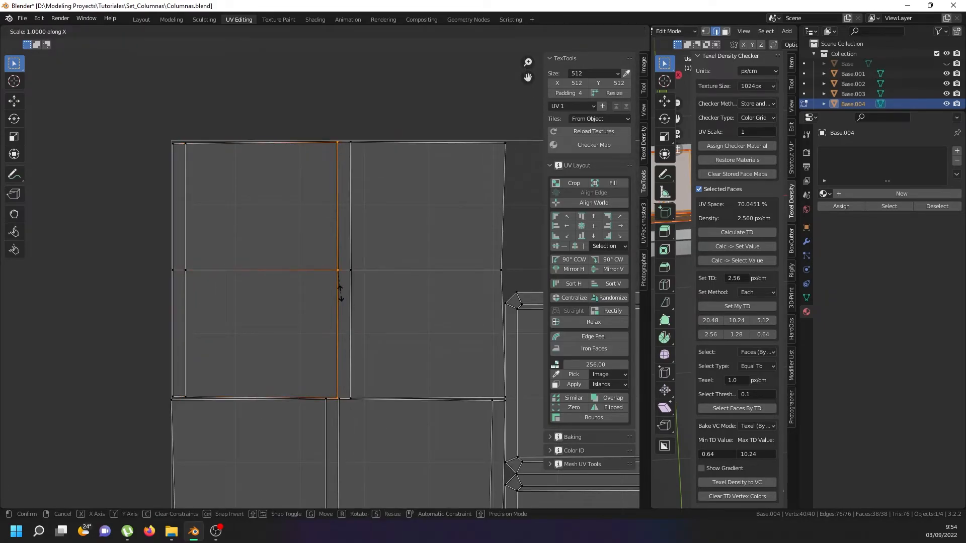
{"action": "key", "text": "Escape"}
- Straighten the right one of the upper island's two middle vertical edge loops by scaling it to 0 along X
{"action": "left_click", "coordinate": [357, 290]}
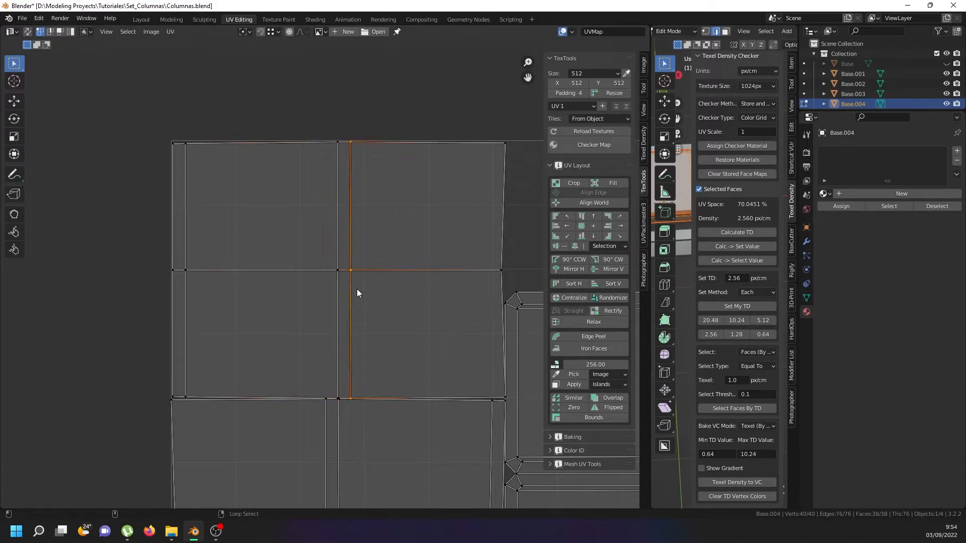
{"action": "key", "text": "s"}
{"action": "key", "text": "x"}
{"action": "key", "text": "0"}
{"action": "key", "text": "Return"}
- Straighten the upper UV island's outer right edge loop by scaling it to 0 along X
{"action": "middle_click_drag", "start_coordinate": [491, 243], "coordinate": [372, 238]}
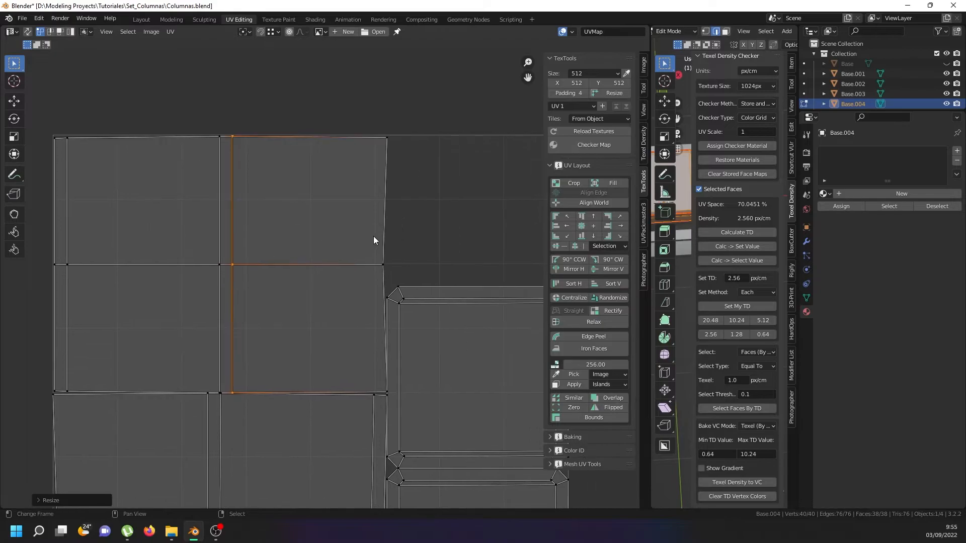
{"action": "left_click", "coordinate": [384, 230]}
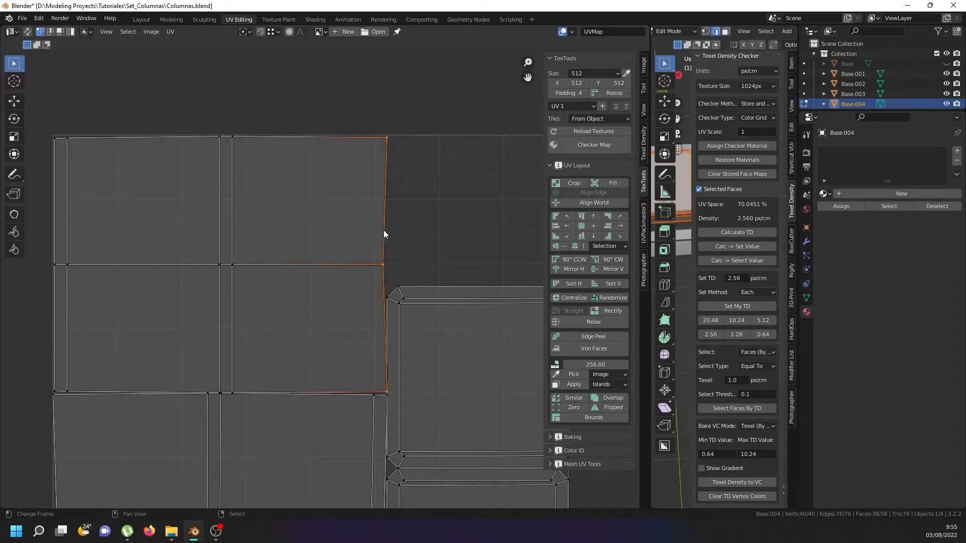
{"action": "key", "text": "s"}
{"action": "key", "text": "x"}
{"action": "key", "text": "0"}
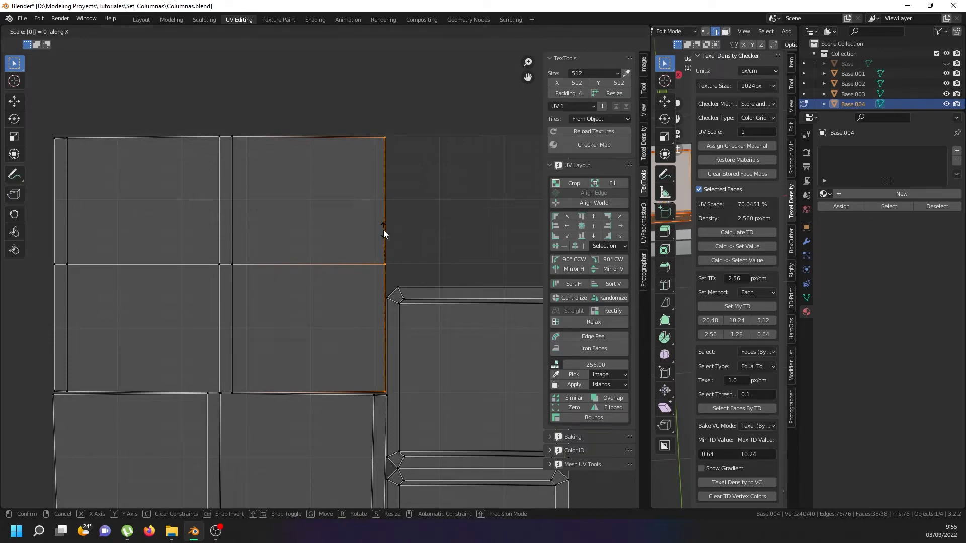
{"action": "key", "text": "Return"}
- Select the upper island's top horizontal edge loop in the UV layout
{"action": "left_click", "coordinate": [220, 142], "text": "alt"}
{"action": "left_click", "coordinate": [224, 138], "text": "alt"}
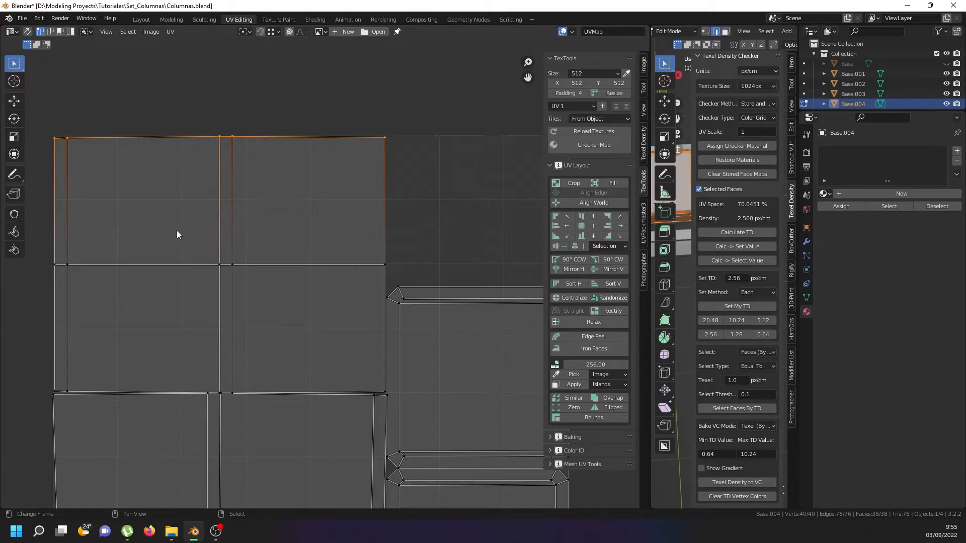
{"action": "key", "text": "s"}
{"action": "key", "text": "x"}
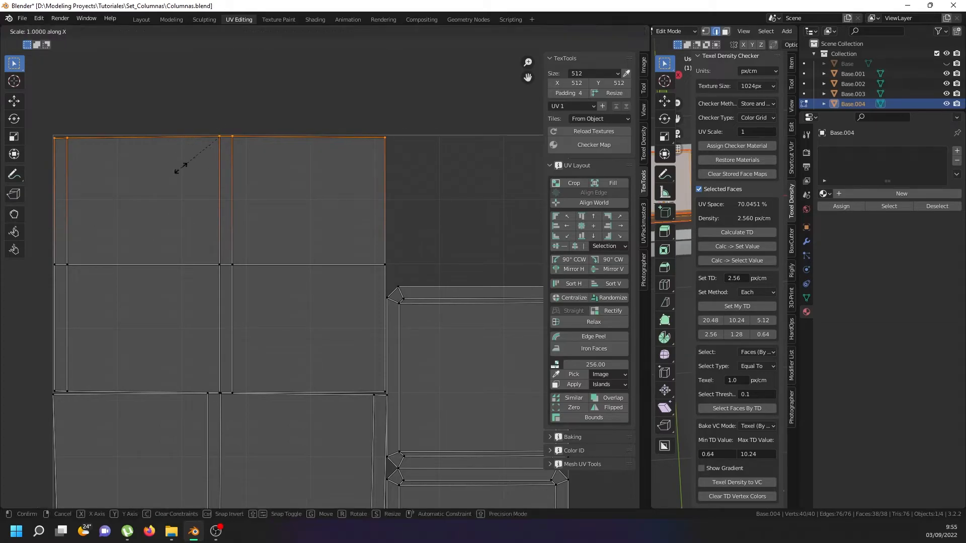
{"action": "key", "text": "0"}
{"action": "key", "text": "Escape"}
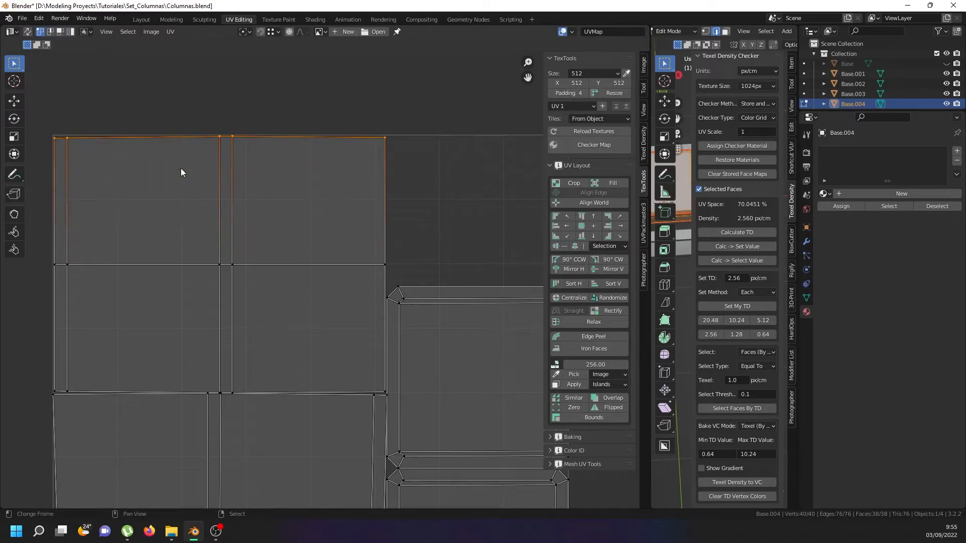
- Straighten the upper island's selected top edge loop by scaling it to 0 along Y
{"action": "key", "text": "s"}
{"action": "key", "text": "y"}
{"action": "key", "text": "0"}
{"action": "key", "text": "Return"}
- Straighten the upper island's middle horizontal edge loop by scaling it to 0 along Y
{"action": "left_click", "coordinate": [211, 265], "text": "alt"}
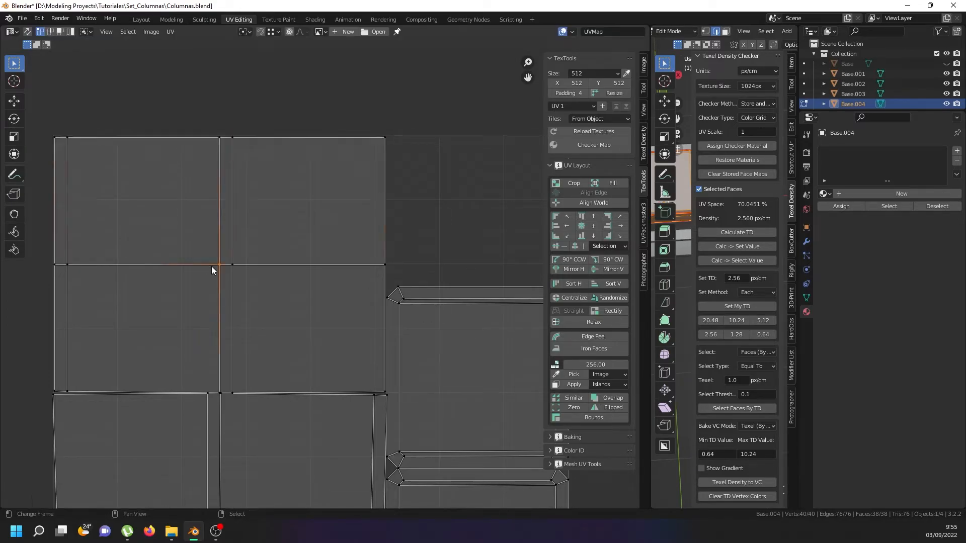
{"action": "key", "text": "s"}
{"action": "key", "text": "y"}
{"action": "key", "text": "0"}
{"action": "key", "text": "Return"}
- Straighten the upper island's bottom horizontal edge loop by scaling it to 0 along Y
{"action": "middle_click_drag", "start_coordinate": [228, 334], "coordinate": [214, 222]}
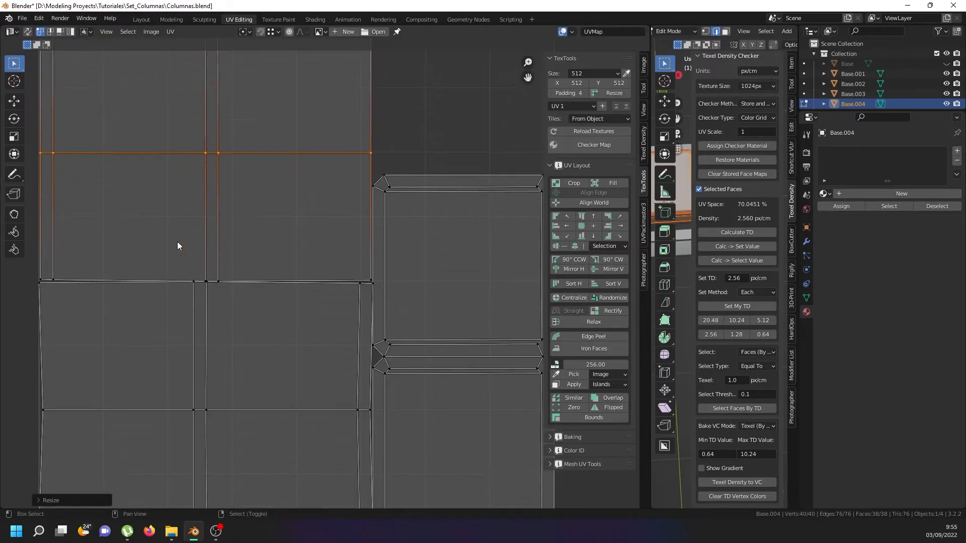
{"action": "left_click", "coordinate": [57, 278], "text": "alt"}
{"action": "key", "text": "s"}
{"action": "key", "text": "y"}
{"action": "key", "text": "0"}
{"action": "key", "text": "Return"}
- Straighten the lower island's outer left edge loop by scaling it to 0 along X
{"action": "scroll", "coordinate": [61, 279], "scroll_direction": "down", "scroll_amount": 3}
{"action": "middle_click_drag", "start_coordinate": [65, 280], "coordinate": [118, 208]}
{"action": "left_click", "coordinate": [103, 268]}
{"action": "left_click", "coordinate": [104, 264], "text": "alt"}
{"action": "scroll", "coordinate": [111, 254], "scroll_direction": "up", "scroll_amount": 2}
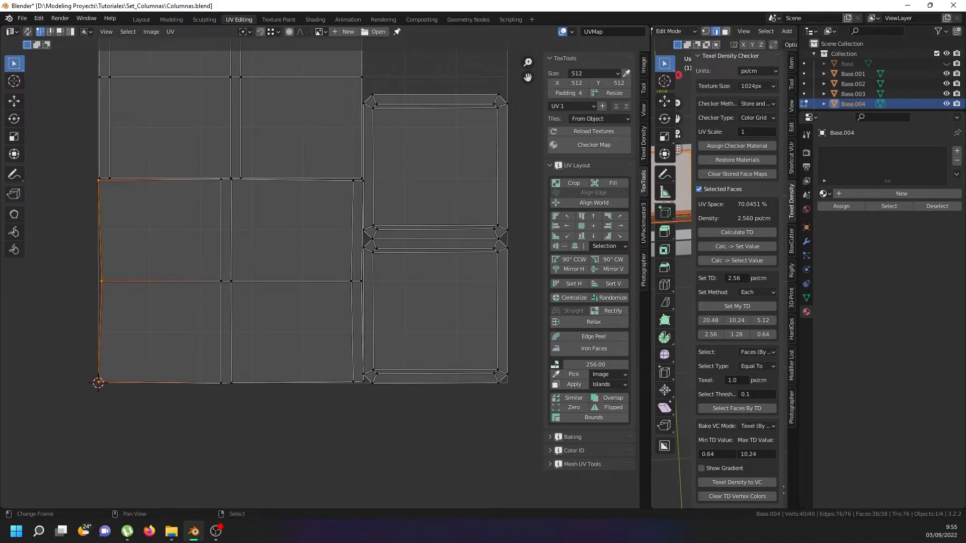
{"action": "key", "text": "s"}
{"action": "key", "text": "x"}
{"action": "key", "text": "0"}
{"action": "key", "text": "Return"}
- Straighten the left one of the lower island's two middle vertical edge loops by scaling it to 0 along X
{"action": "left_click", "coordinate": [209, 265]}
{"action": "left_click", "coordinate": [209, 265], "text": "alt"}
{"action": "key", "text": "s"}
{"action": "key", "text": "x"}
{"action": "key", "text": "0"}
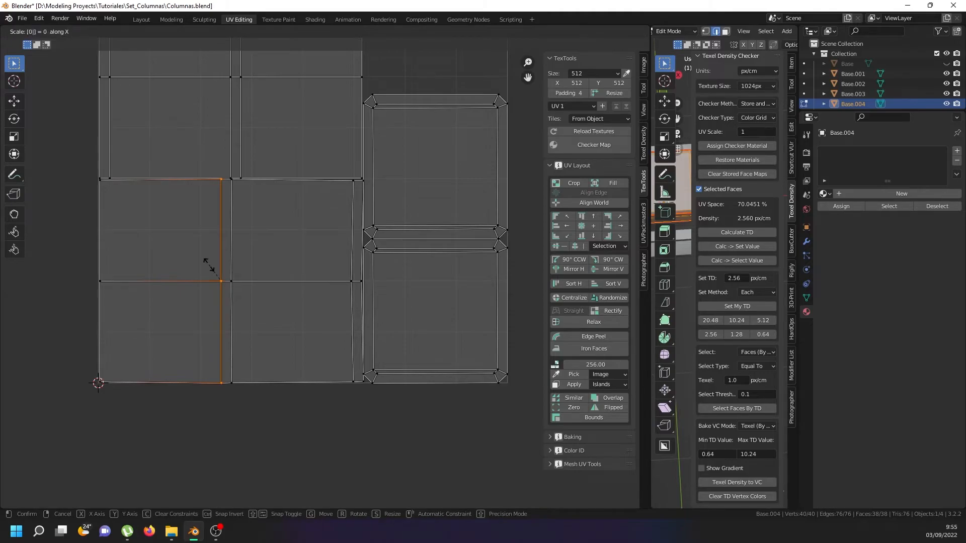
{"action": "key", "text": "Return"}
- Straighten the right one of the lower island's two middle vertical edge loops by scaling it to 0 along X
{"action": "left_click", "coordinate": [231, 267], "text": "alt"}
{"action": "key", "text": "s"}
{"action": "key", "text": "x"}
{"action": "key", "text": "0"}
{"action": "key", "text": "Return"}
- Hide the 3D viewport's sidebar and straighten the vertical edge loop just inside the lower island's right border by scaling it to 0 along X
{"action": "left_click", "coordinate": [351, 271], "text": "alt"}
{"action": "left_click", "coordinate": [348, 267], "text": "alt"}
{"action": "key", "text": "n"}
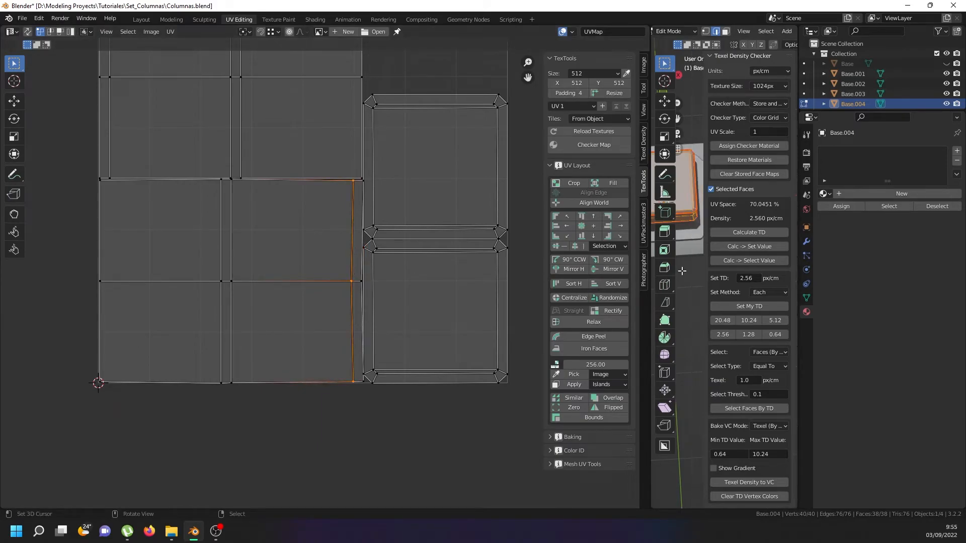
{"action": "key", "text": "s"}
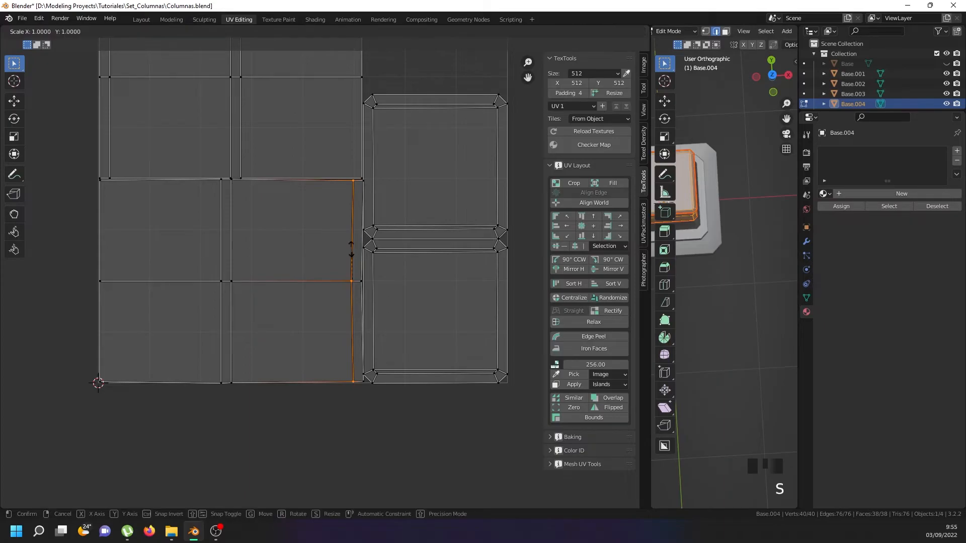
{"action": "key", "text": "x"}
{"action": "key", "text": "0"}
{"action": "key", "text": "Return"}
- Straighten the lower island's outer right edge loop by scaling it to 0 along X
{"action": "right_click", "coordinate": [361, 243]}
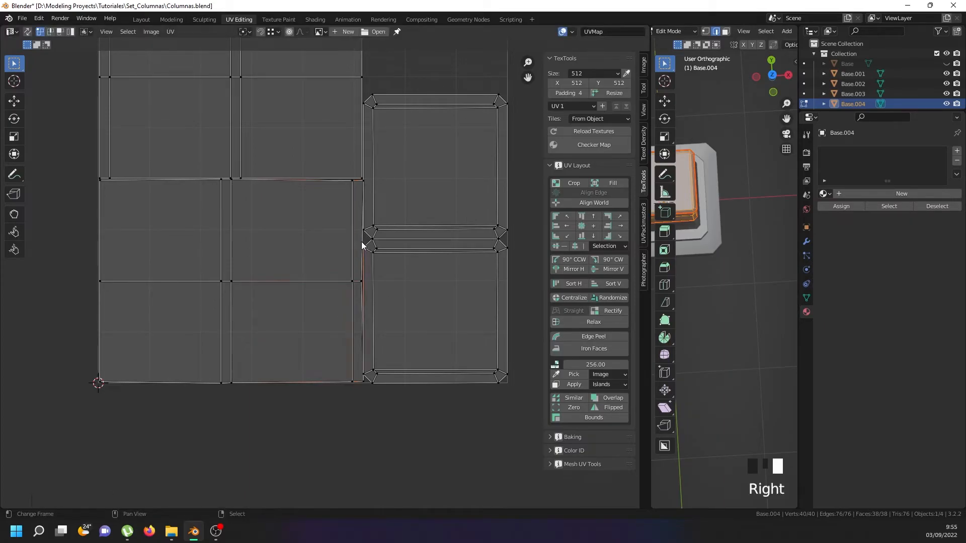
{"action": "scroll", "coordinate": [363, 368], "scroll_direction": "up", "scroll_amount": 5}
{"action": "right_click", "coordinate": [360, 400], "text": "alt+shift"}
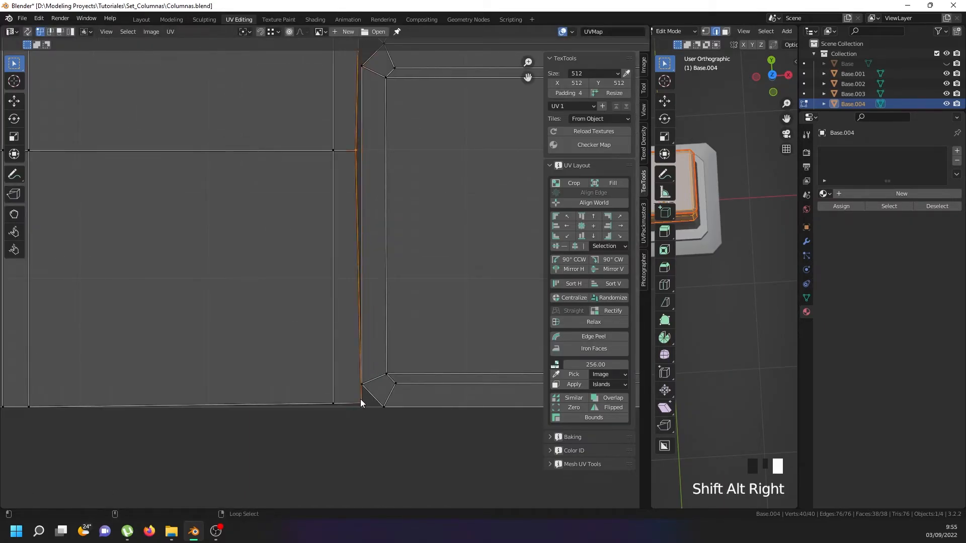
{"action": "key", "text": "s"}
{"action": "key", "text": "x"}
{"action": "key", "text": "0"}
{"action": "key", "text": "Return"}
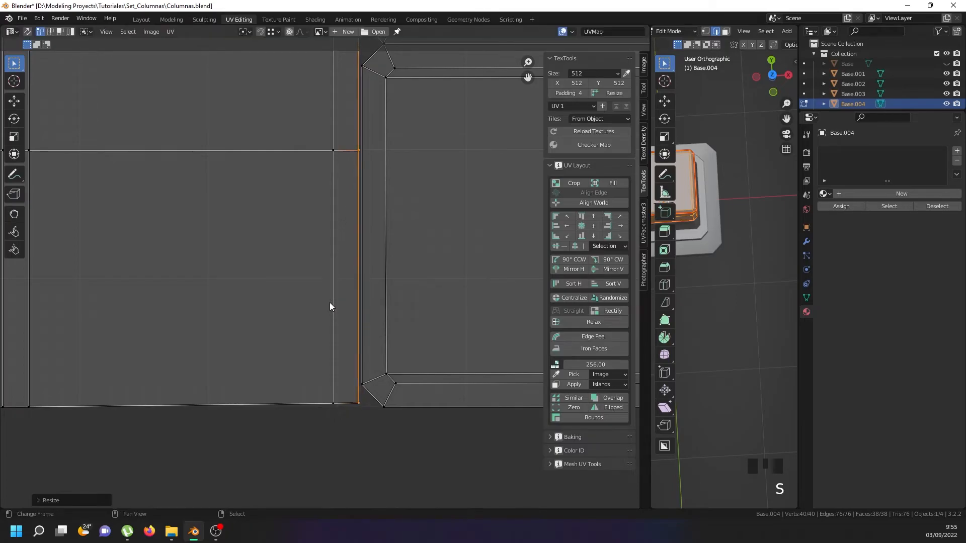
- Straighten the lower island's bottom horizontal edge loop by scaling it flat
{"action": "scroll", "coordinate": [272, 367], "scroll_direction": "down", "scroll_amount": 4}
{"action": "right_click", "coordinate": [179, 357]}
{"action": "right_click", "coordinate": [180, 357]}
{"action": "right_click", "coordinate": [181, 357], "text": "alt+shift"}
{"action": "scroll", "coordinate": [182, 357], "scroll_direction": "down", "scroll_amount": 4}
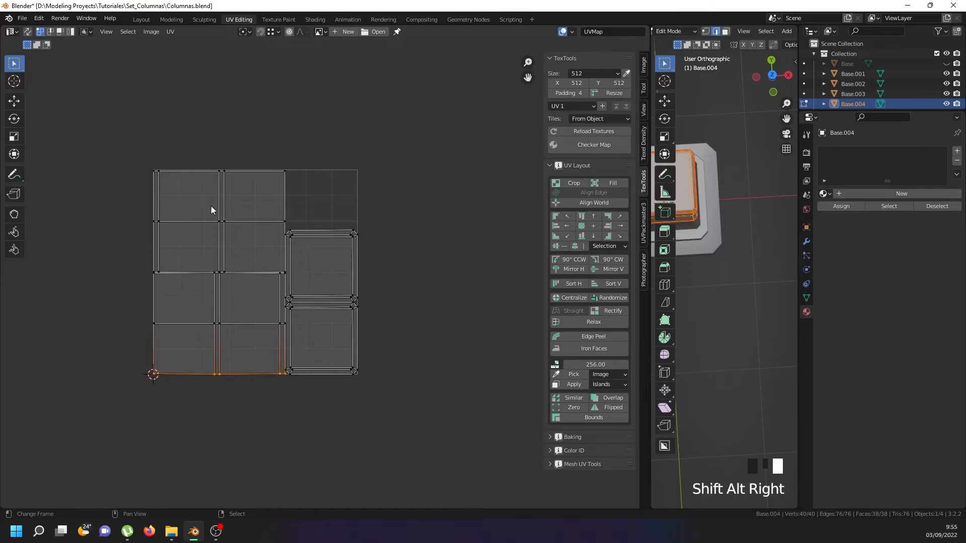
{"action": "key", "text": "s"}
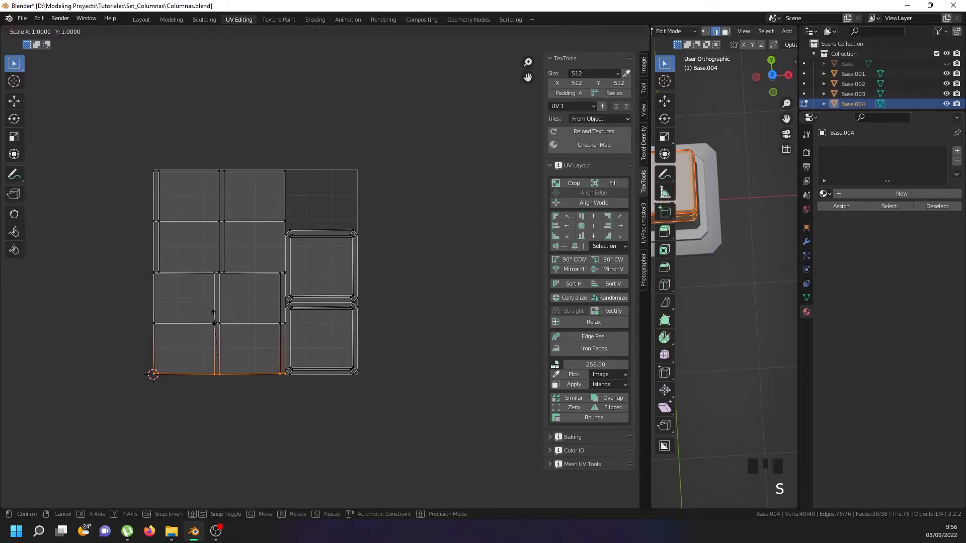
- Straighten the lower island's middle horizontal edge loop by scaling it to 0 along Y
{"action": "right_click", "coordinate": [212, 318]}
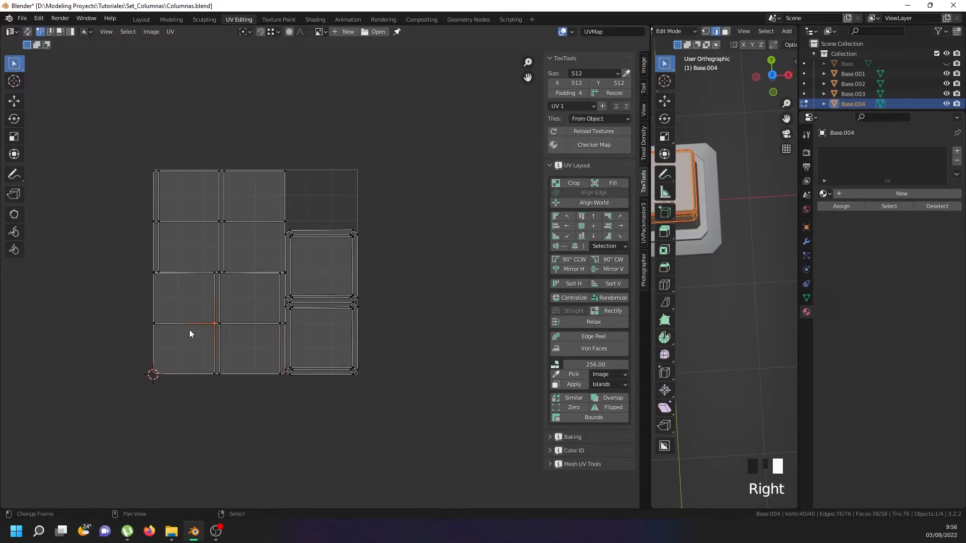
{"action": "right_click", "coordinate": [189, 330], "text": "alt+shift"}
{"action": "key", "text": "s"}
{"action": "right_click", "coordinate": [189, 330]}
{"action": "type", "text": "sy0"}
{"action": "left_click", "coordinate": [191, 307]}
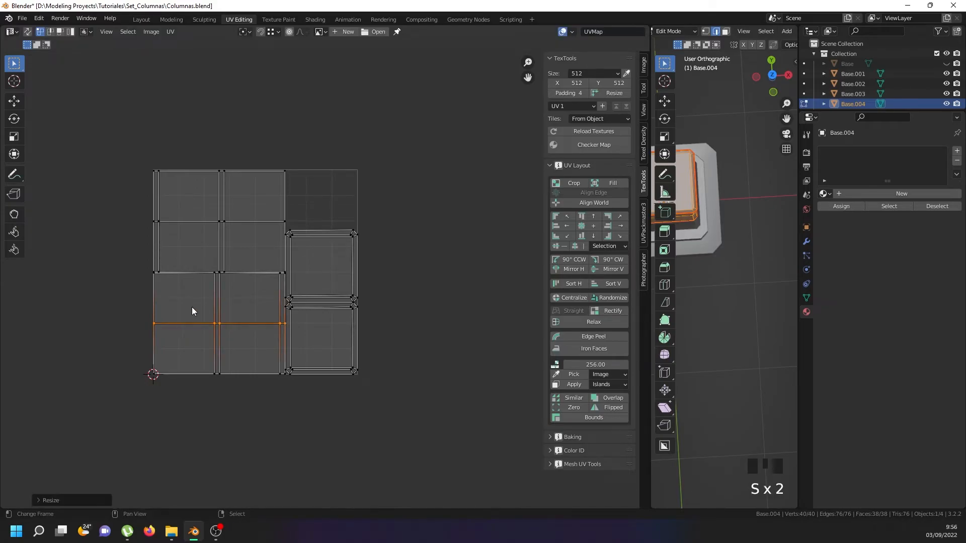
- Straighten the lower island's top horizontal edge loop by scaling it to 0 along Y
{"action": "scroll", "coordinate": [189, 285], "scroll_direction": "up", "scroll_amount": 4}
{"action": "right_click", "coordinate": [105, 254], "text": "alt+shift"}
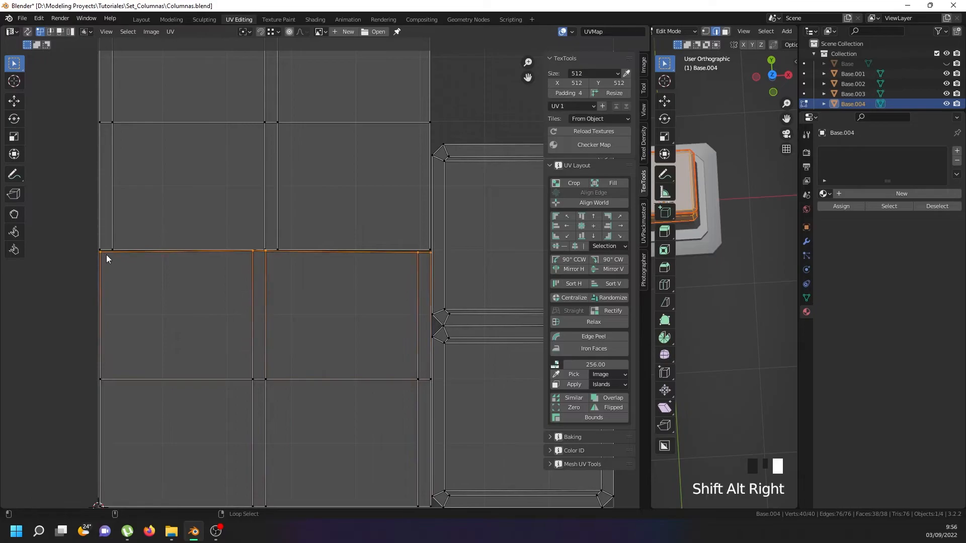
{"action": "type", "text": "sy0"}
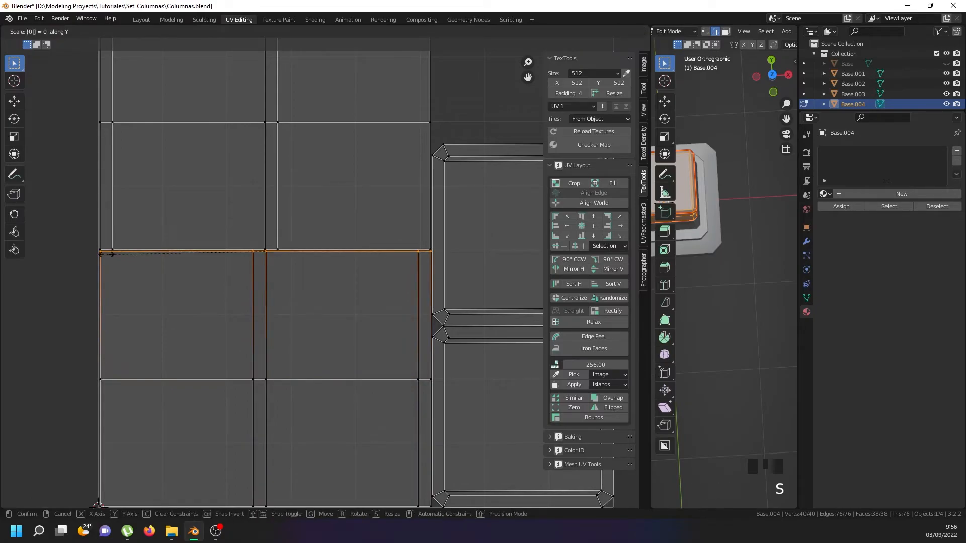
{"action": "left_click", "coordinate": [107, 255]}
- Widen the 3D viewport to show the whole column from the side and return to Object Mode
{"action": "scroll", "coordinate": [240, 245], "scroll_direction": "down", "scroll_amount": 6}
{"action": "key", "text": "Tab"}
{"action": "key", "text": "Tab"}
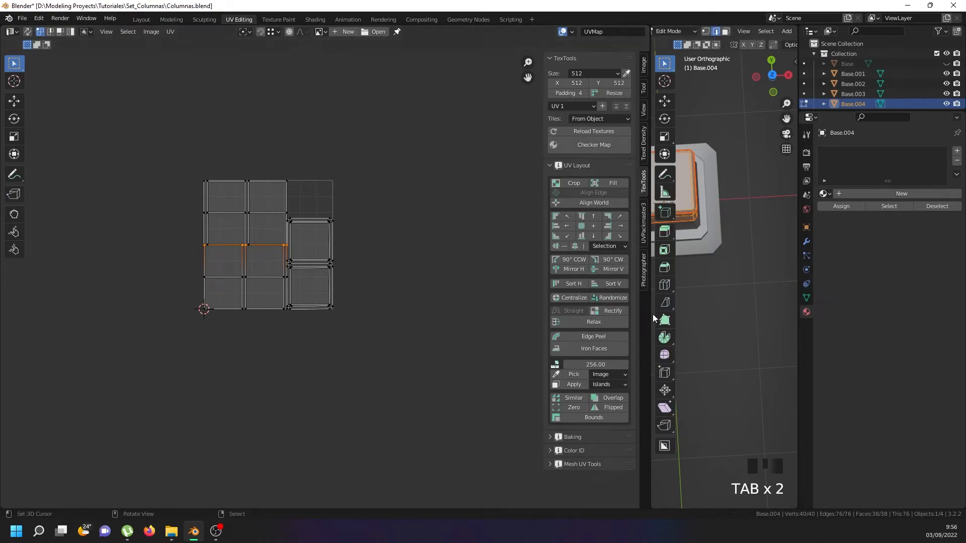
{"action": "left_click_drag", "start_coordinate": [649, 314], "coordinate": [407, 304]}
{"action": "middle_click_drag", "start_coordinate": [668, 242], "coordinate": [675, 179]}
{"action": "key", "text": "Tab"}
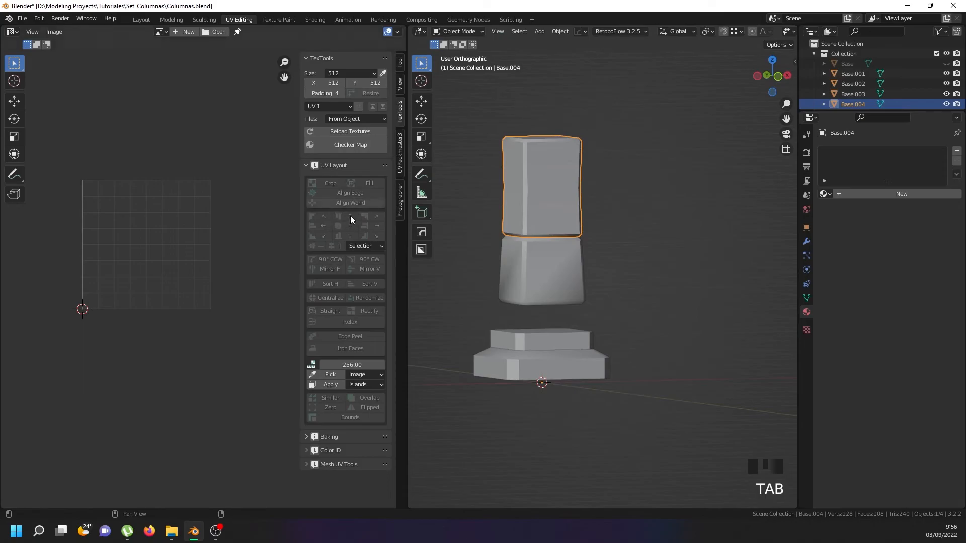
- Show the texel density tools, select all four column pieces and calculate their texel density
{"action": "left_click", "coordinate": [795, 61]}
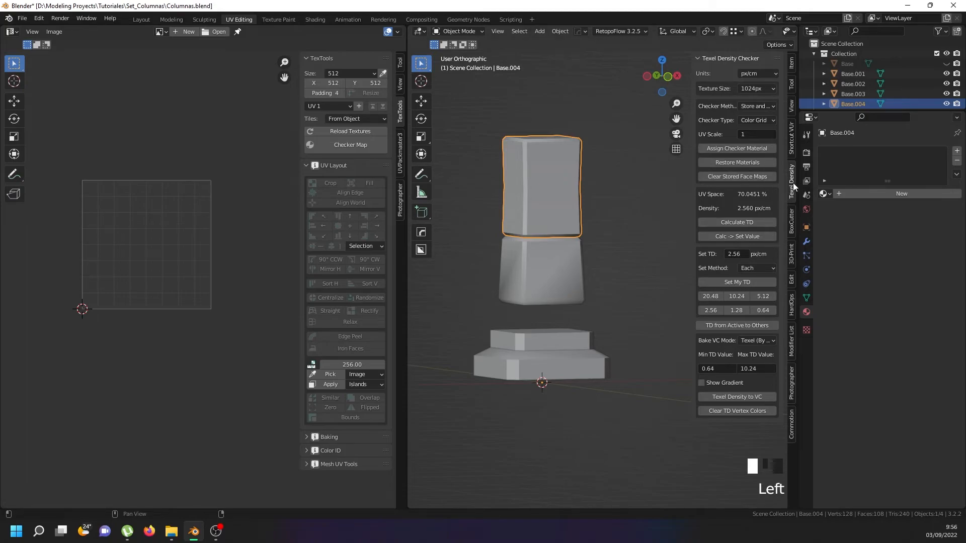
{"action": "key", "text": "a"}
{"action": "key", "text": "a"}
{"action": "key", "text": "a"}
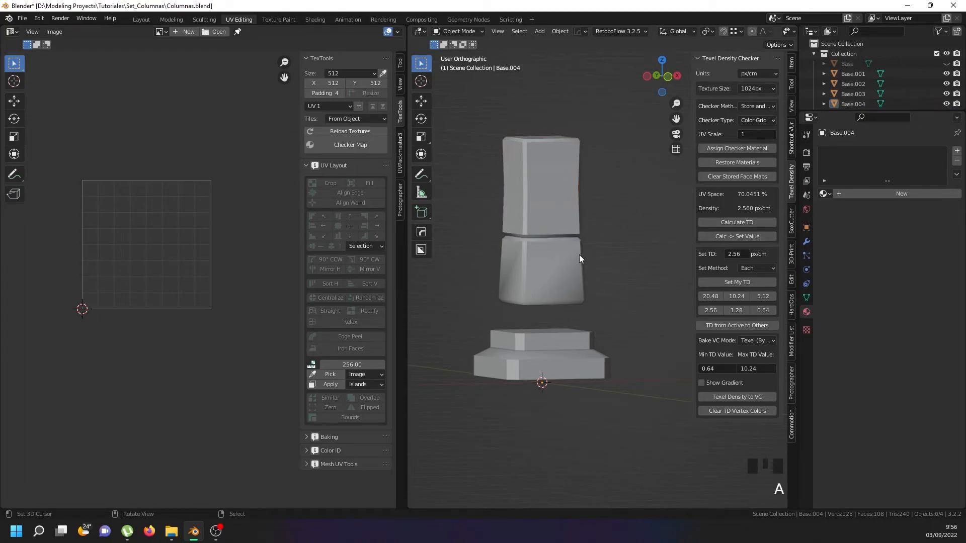
{"action": "left_click", "coordinate": [739, 222]}
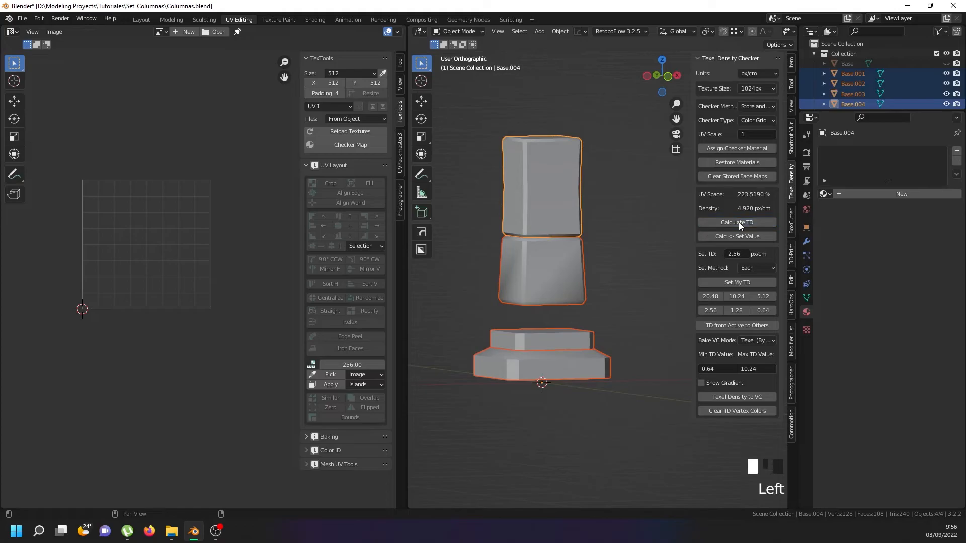
- Enter Edit Mode on all four pieces and apply a texel density of 2.56 px/cm to the selected faces, with texture size 1024px
{"action": "middle_click_drag", "start_coordinate": [518, 274], "coordinate": [505, 315]}
{"action": "scroll", "coordinate": [507, 312], "scroll_direction": "down", "scroll_amount": 6}
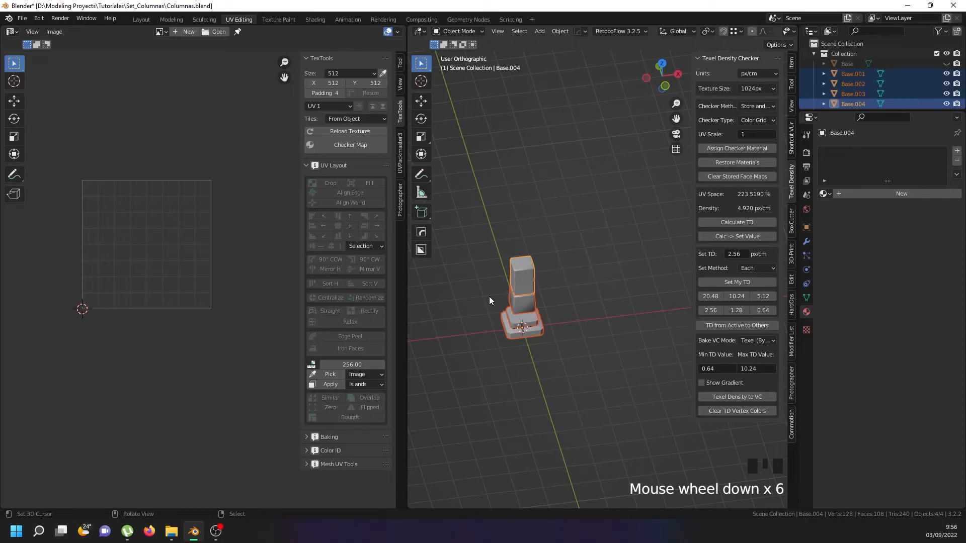
{"action": "key", "text": "Tab"}
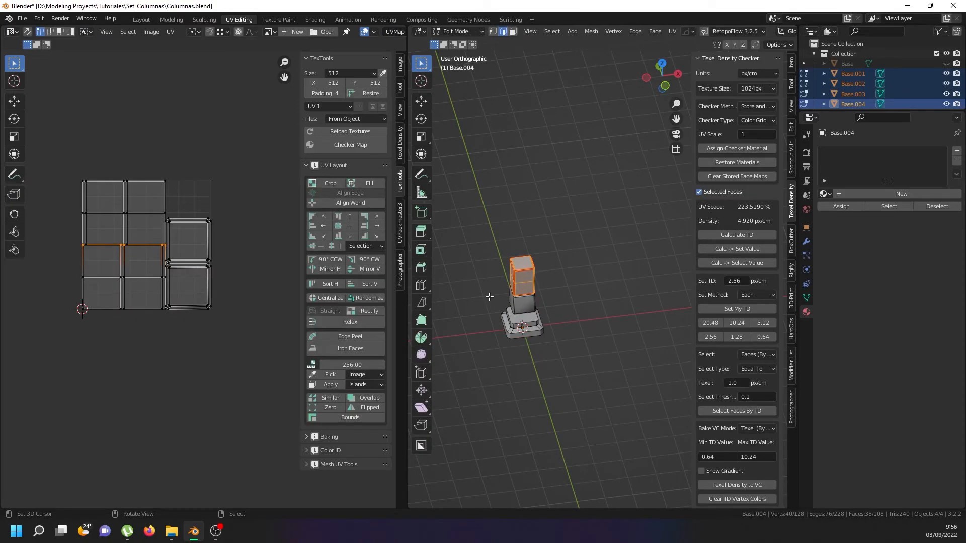
{"action": "left_click", "coordinate": [726, 311]}
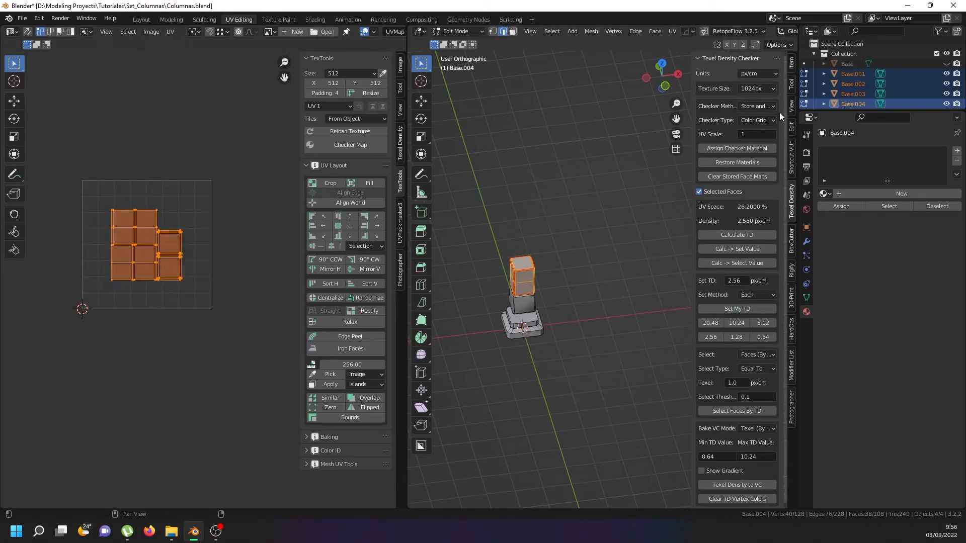
{"action": "left_click", "coordinate": [765, 89]}
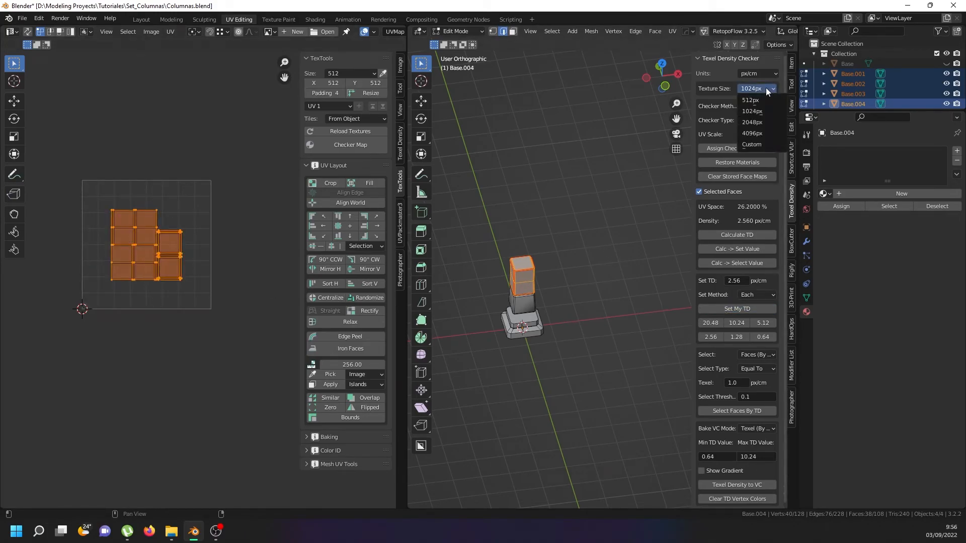
{"action": "left_click", "coordinate": [762, 113]}
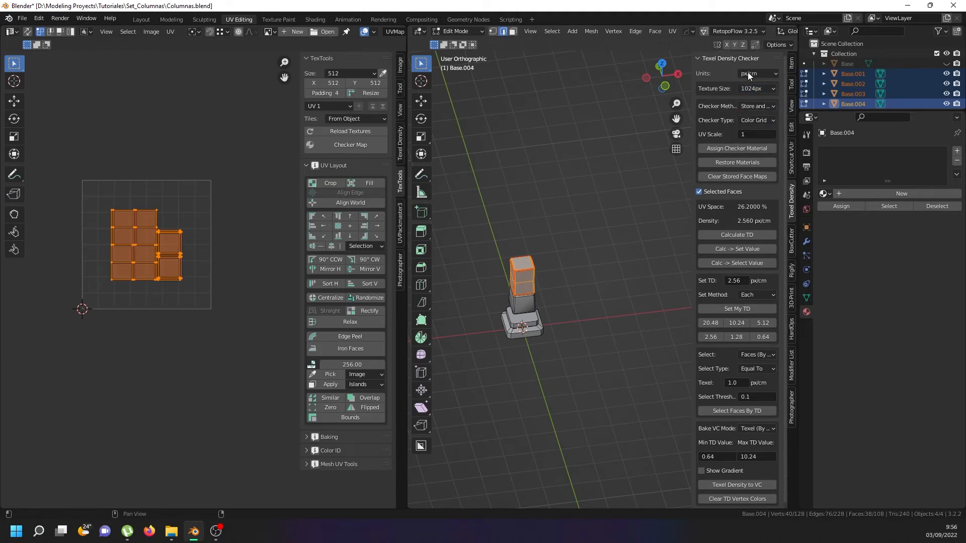
- Return to Object Mode and show the hidden Base object around the column pieces, then hide it again
{"action": "scroll", "coordinate": [497, 300], "scroll_direction": "up", "scroll_amount": 3}
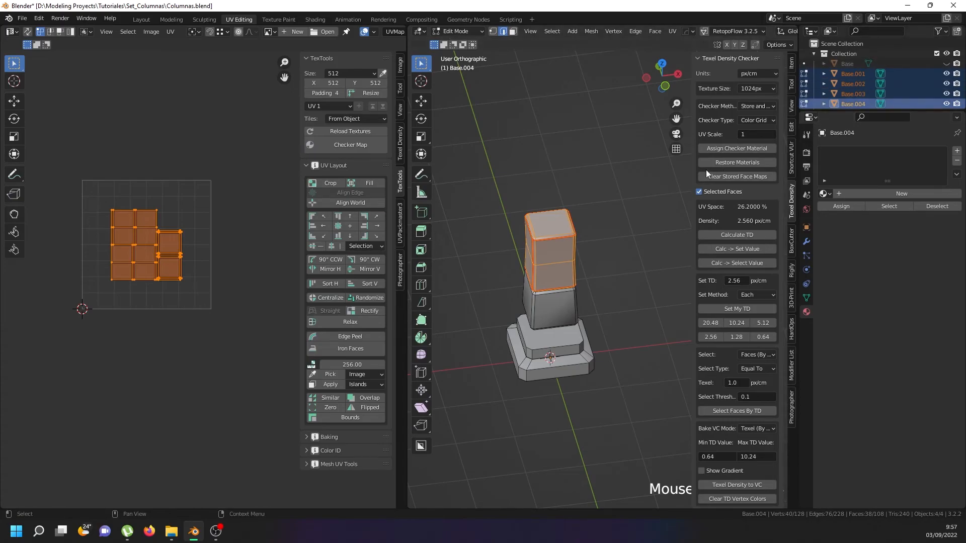
{"action": "key", "text": "Tab"}
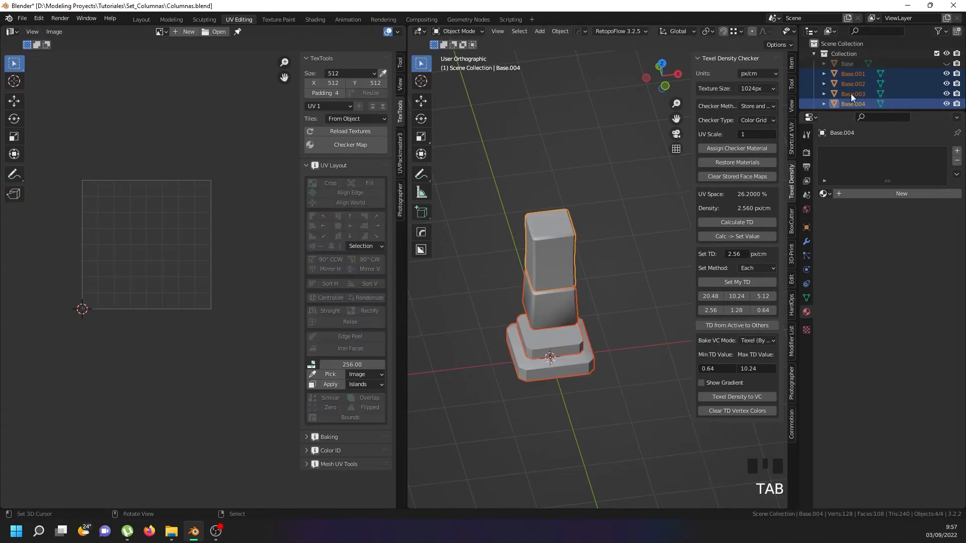
{"action": "left_click", "coordinate": [947, 64]}
{"action": "left_click", "coordinate": [946, 64]}
{"action": "left_click", "coordinate": [946, 64]}
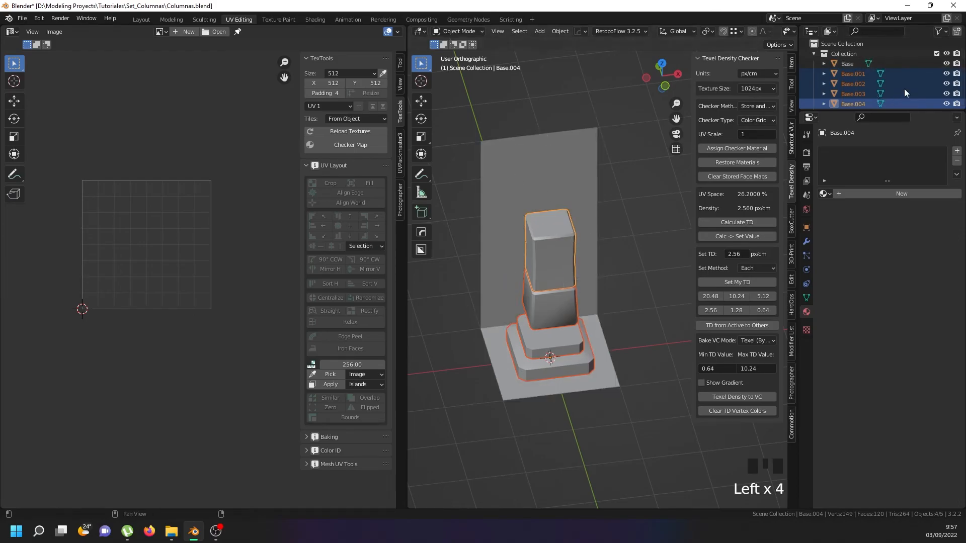
{"action": "left_click", "coordinate": [946, 64]}
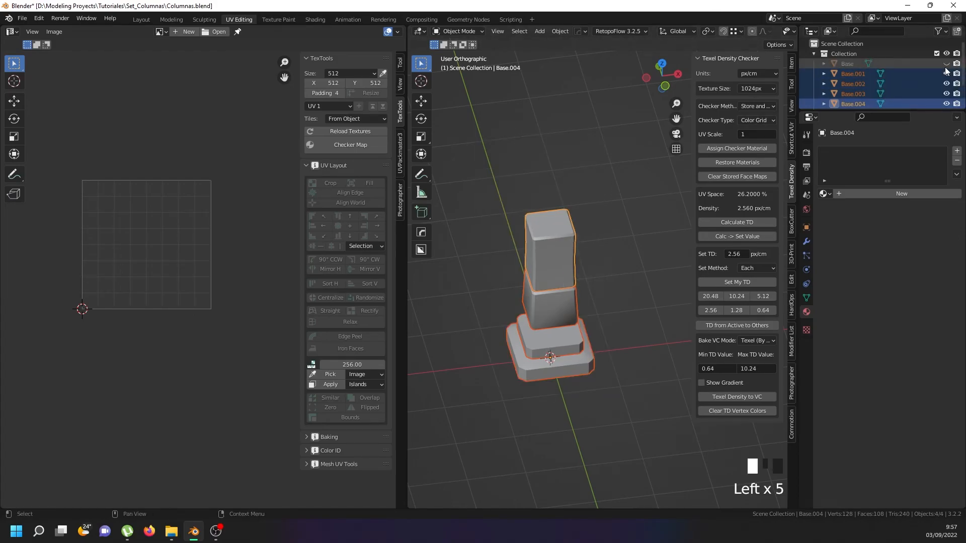
- Enter Edit Mode on the four column pieces and apply a texel density of 5.12 px/cm to the selected faces
{"action": "key", "text": "Tab"}
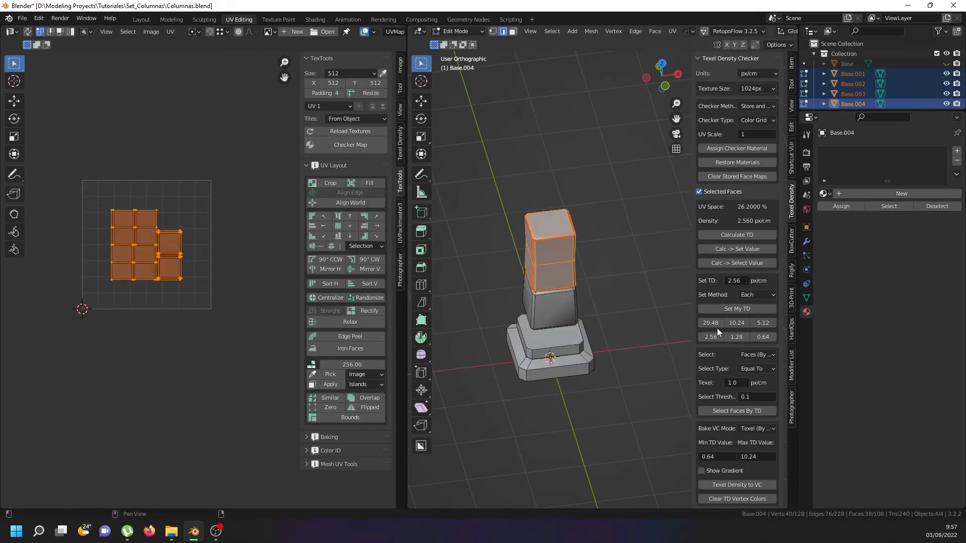
{"action": "left_click", "coordinate": [761, 324]}
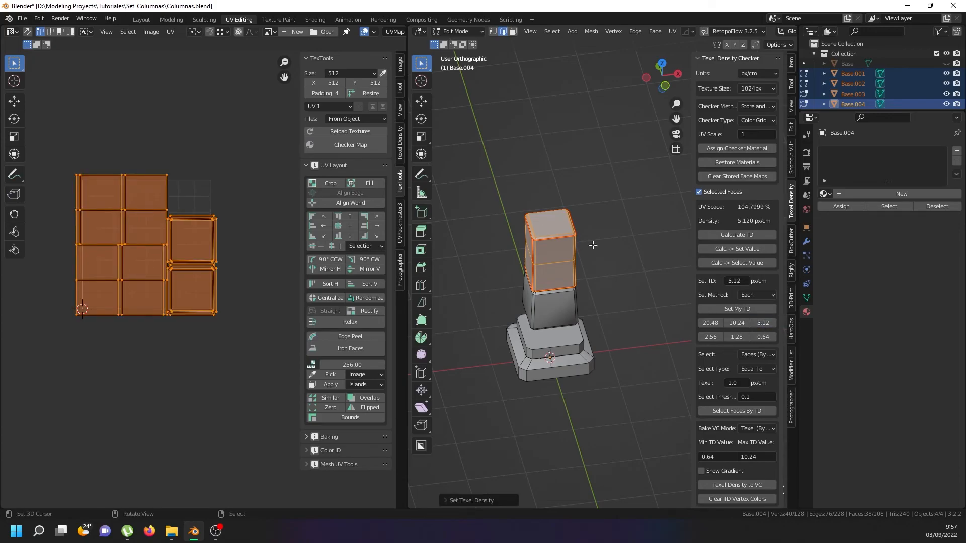
- Compare texel densities by applying 2.56 px/cm to the selected faces, inspecting the column up close and reapplying 5.12 px/cm
{"action": "left_click", "coordinate": [714, 336]}
{"action": "scroll", "coordinate": [530, 280], "scroll_direction": "down", "scroll_amount": 6}
{"action": "scroll", "coordinate": [529, 281], "scroll_direction": "up", "scroll_amount": 3}
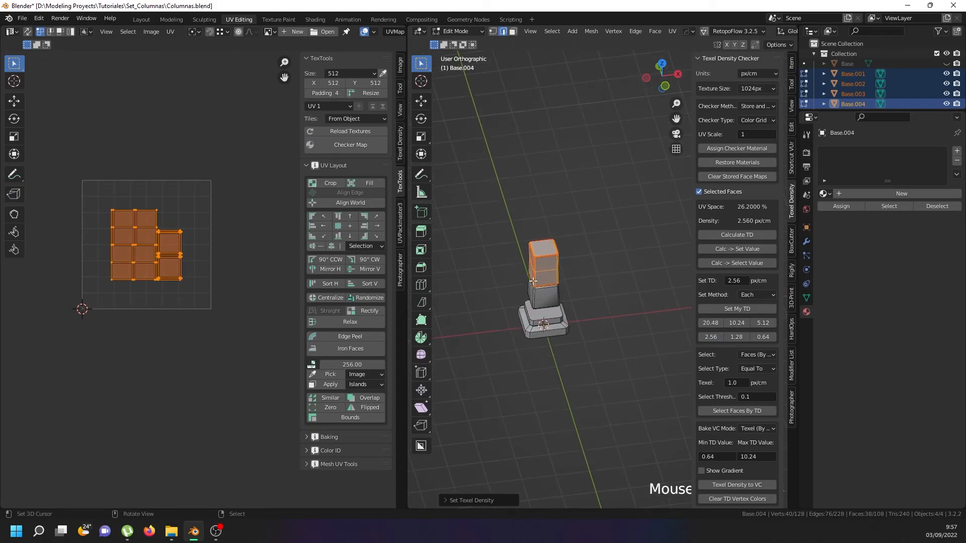
{"action": "scroll", "coordinate": [574, 310], "scroll_direction": "up", "scroll_amount": 8}
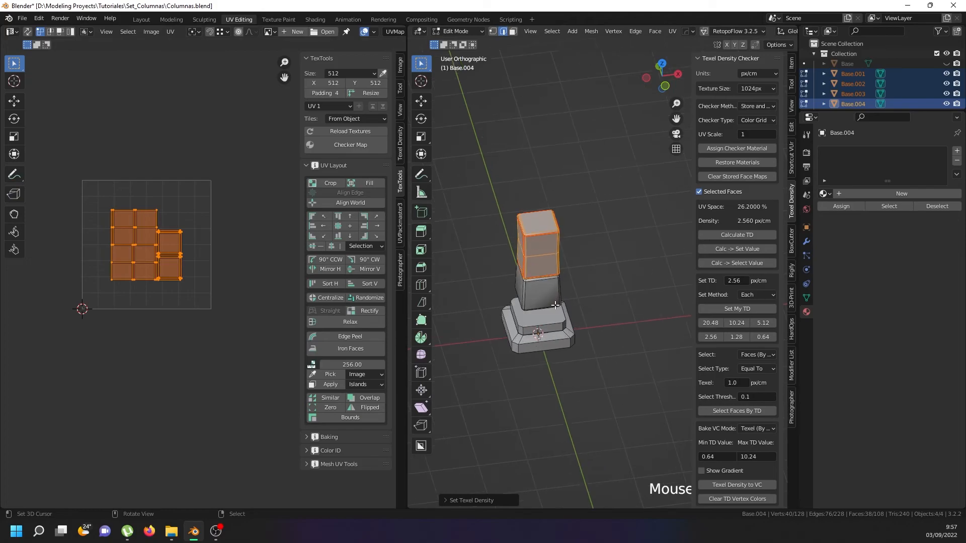
{"action": "middle_click_drag", "start_coordinate": [547, 268], "coordinate": [741, 340], "text": "shift"}
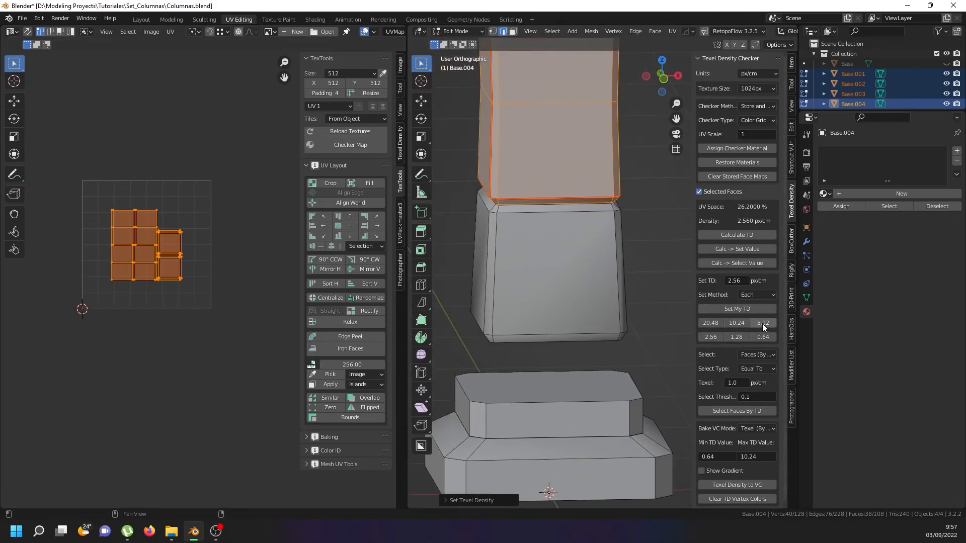
{"action": "left_click", "coordinate": [762, 324]}
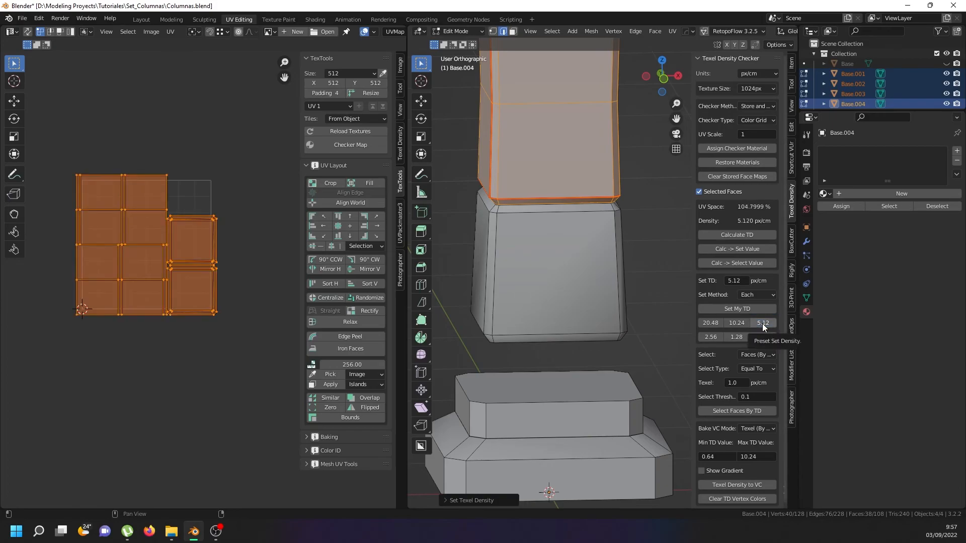
- Select the two single-square UV islands and move them about 0.63 along X, outside the UV tile
{"action": "scroll", "coordinate": [164, 247], "scroll_direction": "up", "scroll_amount": 5}
{"action": "scroll", "coordinate": [174, 267], "scroll_direction": "down", "scroll_amount": 3}
{"action": "scroll", "coordinate": [203, 242], "scroll_direction": "down", "scroll_amount": 4}
{"action": "scroll", "coordinate": [202, 243], "scroll_direction": "up", "scroll_amount": 3}
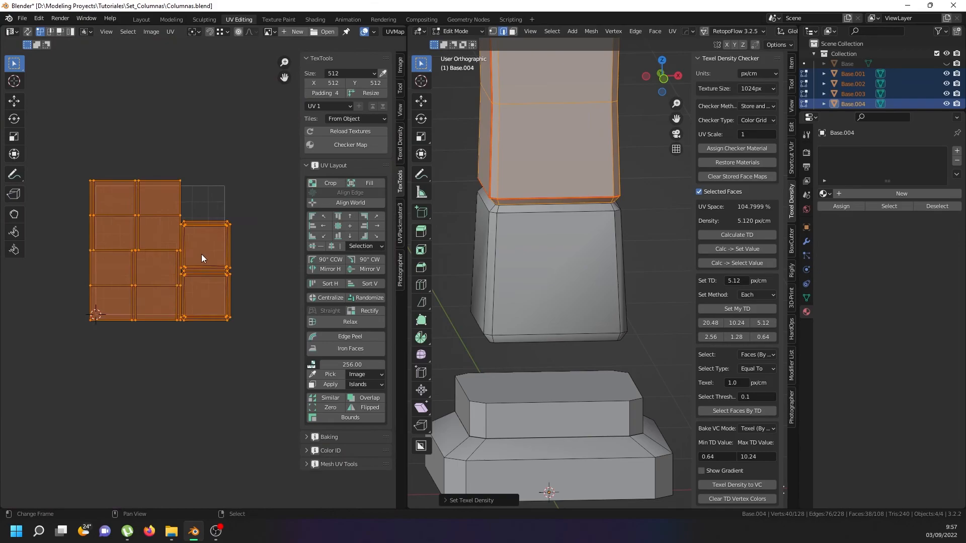
{"action": "key", "text": "alt+a"}
{"action": "key", "text": "l"}
{"action": "key", "text": "l"}
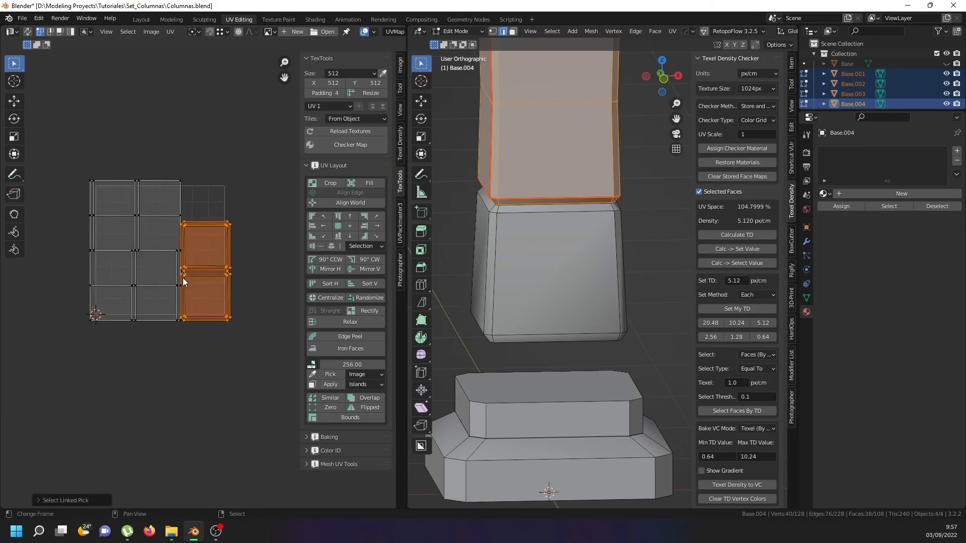
{"action": "key", "text": "g"}
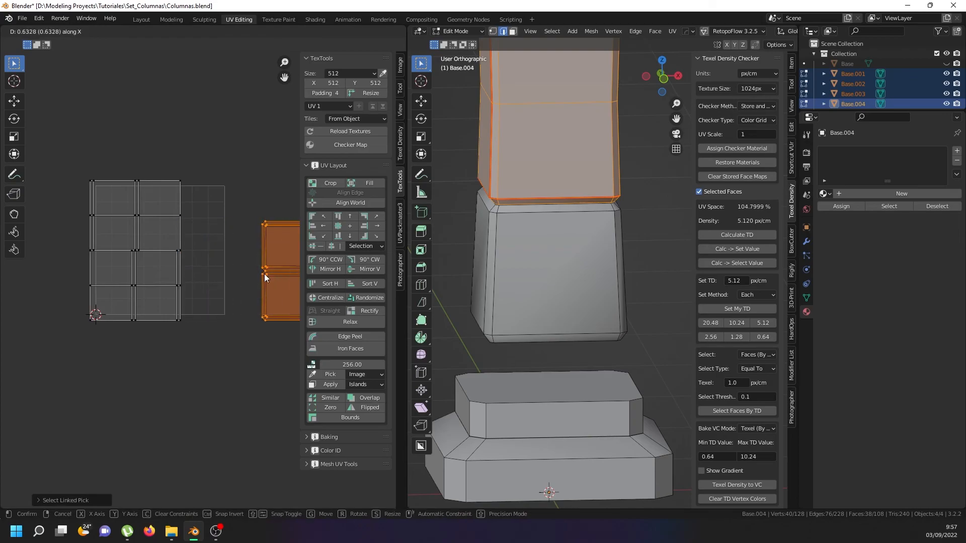
{"action": "left_click", "coordinate": [265, 273]}
- Select the lower four-panel UV island and move it below the UV tile
{"action": "left_click", "coordinate": [176, 281]}
{"action": "key", "text": "l"}
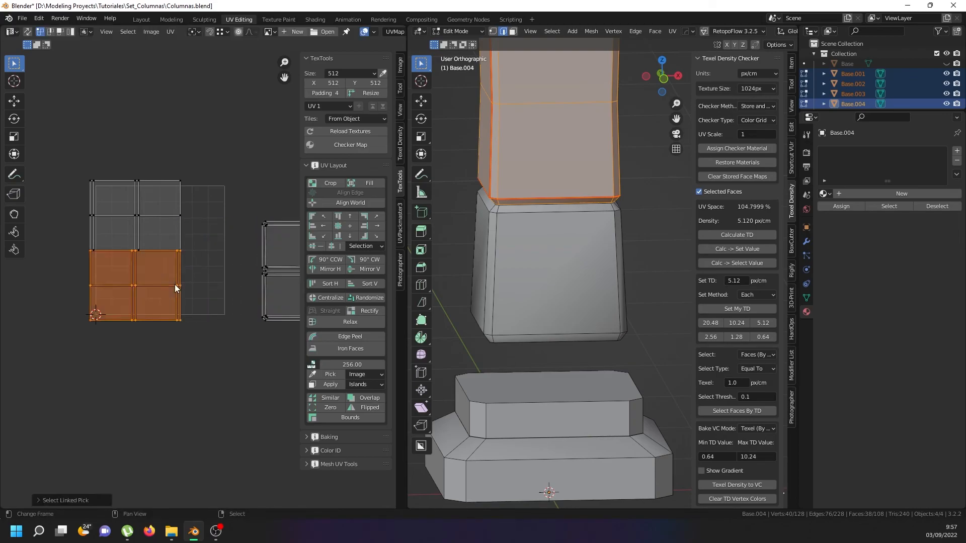
{"action": "key", "text": "g"}
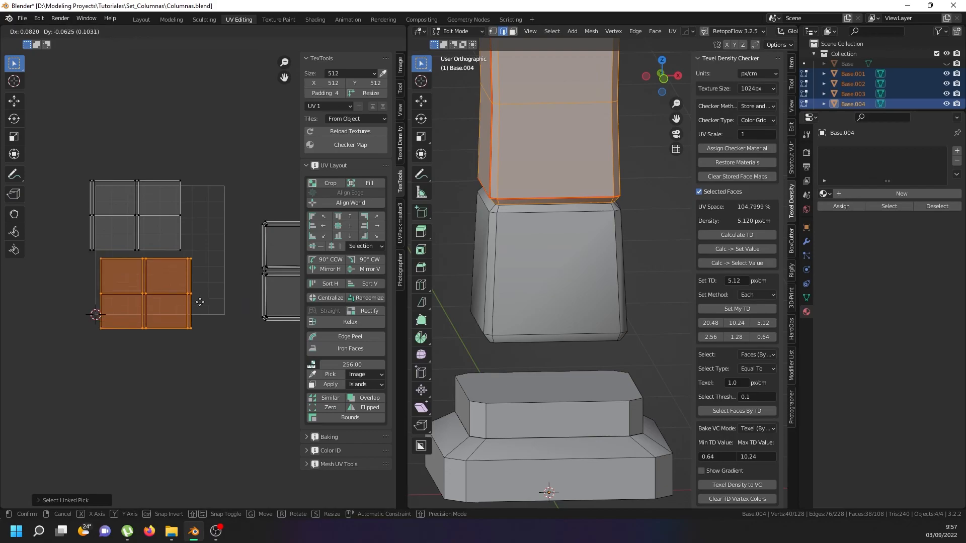
{"action": "left_click", "coordinate": [250, 350]}
- Select the remaining four-panel UV island and fit it into the upper-left corner of the UV tile
{"action": "left_click", "coordinate": [167, 248]}
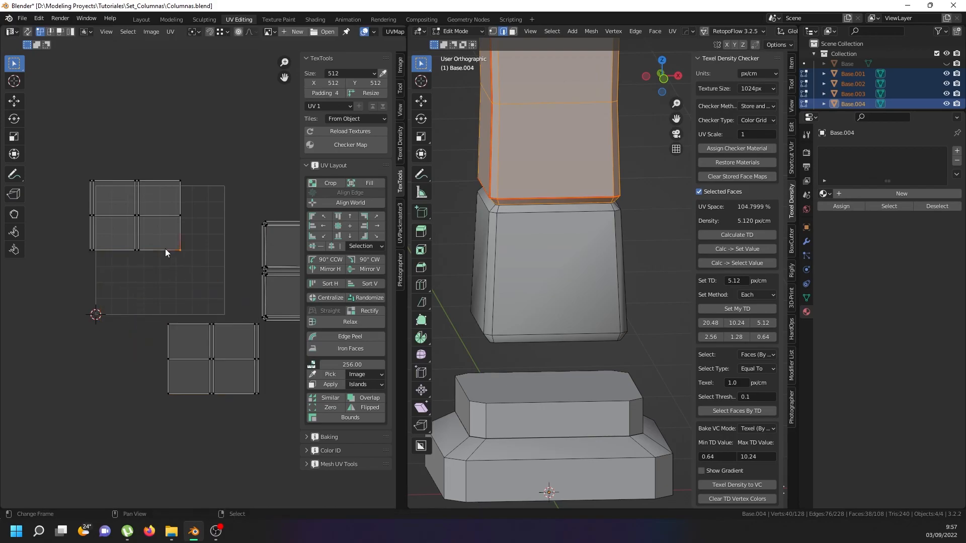
{"action": "key", "text": "l"}
{"action": "scroll", "coordinate": [149, 217], "scroll_direction": "up", "scroll_amount": 1}
{"action": "key", "text": "g"}
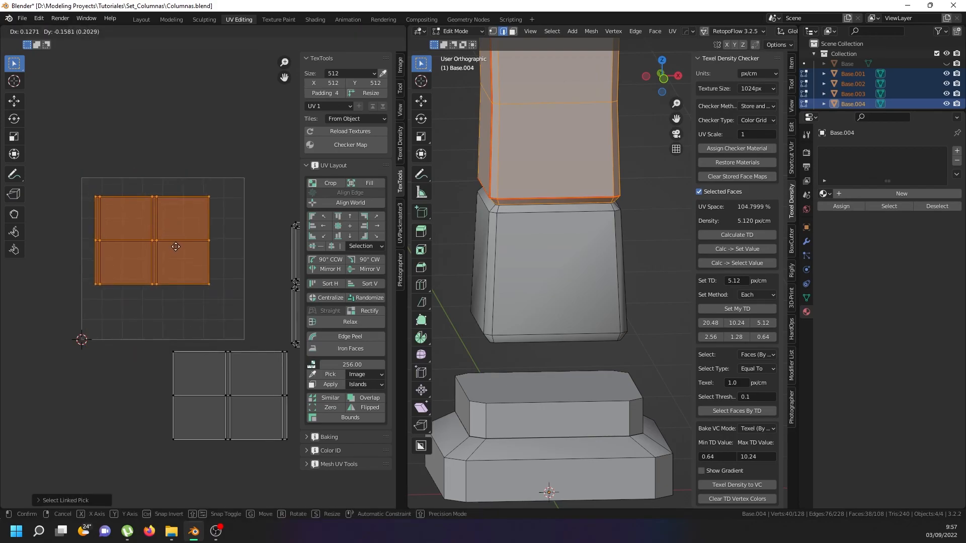
{"action": "left_click", "coordinate": [164, 230]}
{"action": "key", "text": "g"}
{"action": "left_click", "coordinate": [171, 234]}
{"action": "left_click", "coordinate": [170, 234]}
{"action": "scroll", "coordinate": [207, 282], "scroll_direction": "down", "scroll_amount": 2}
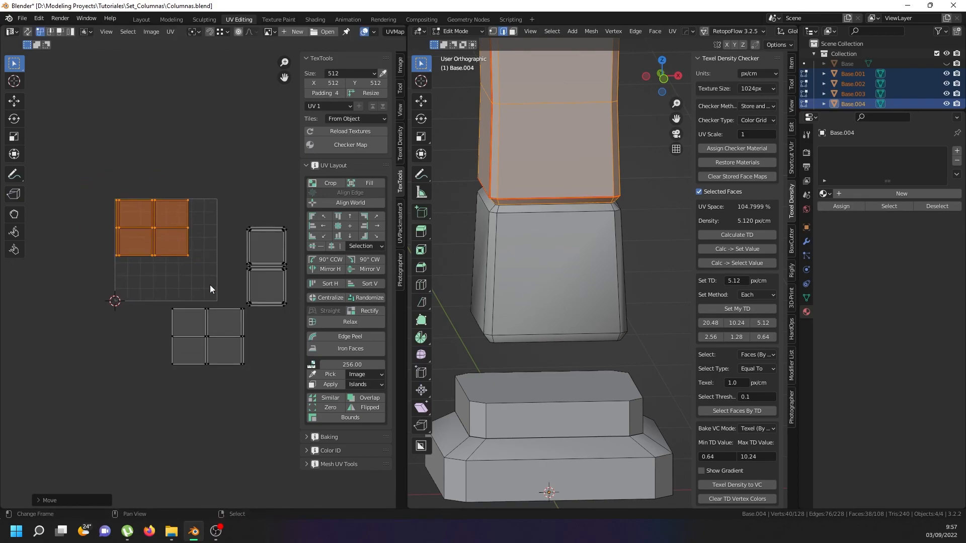
- Select the upper of the two single-square UV islands and reposition it
{"action": "left_click", "coordinate": [256, 245]}
{"action": "key", "text": "l"}
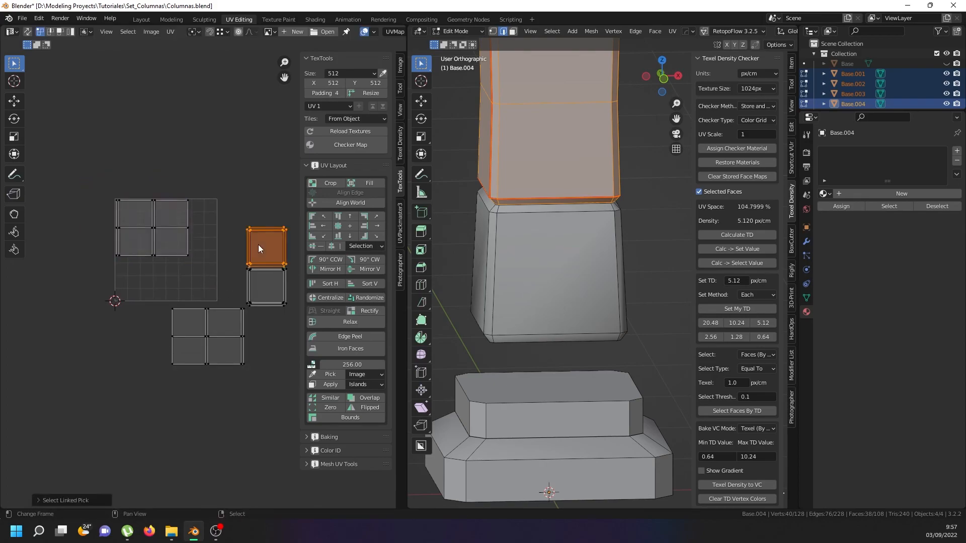
{"action": "scroll", "coordinate": [258, 245], "scroll_direction": "up", "scroll_amount": 1}
{"action": "key", "text": "g"}
{"action": "scroll", "coordinate": [142, 285], "scroll_direction": "up", "scroll_amount": 3}
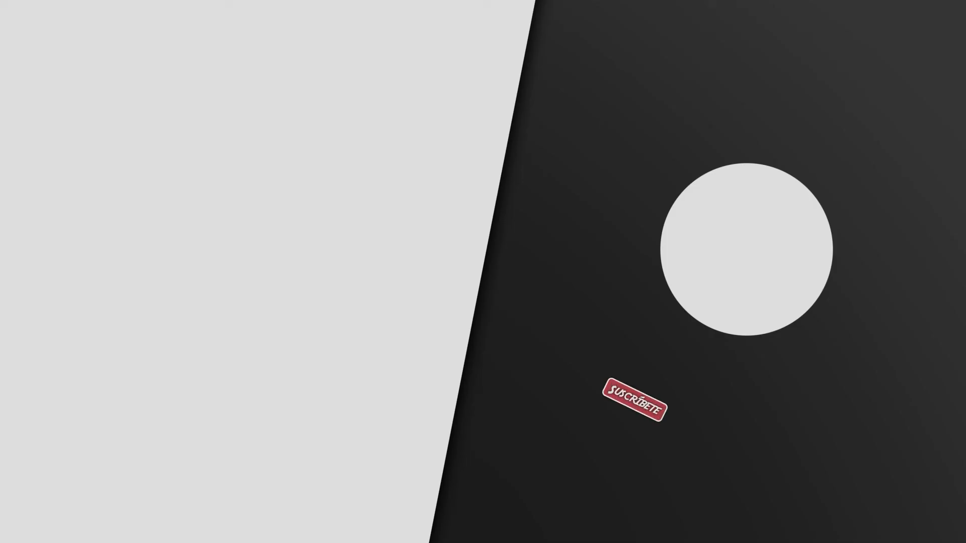